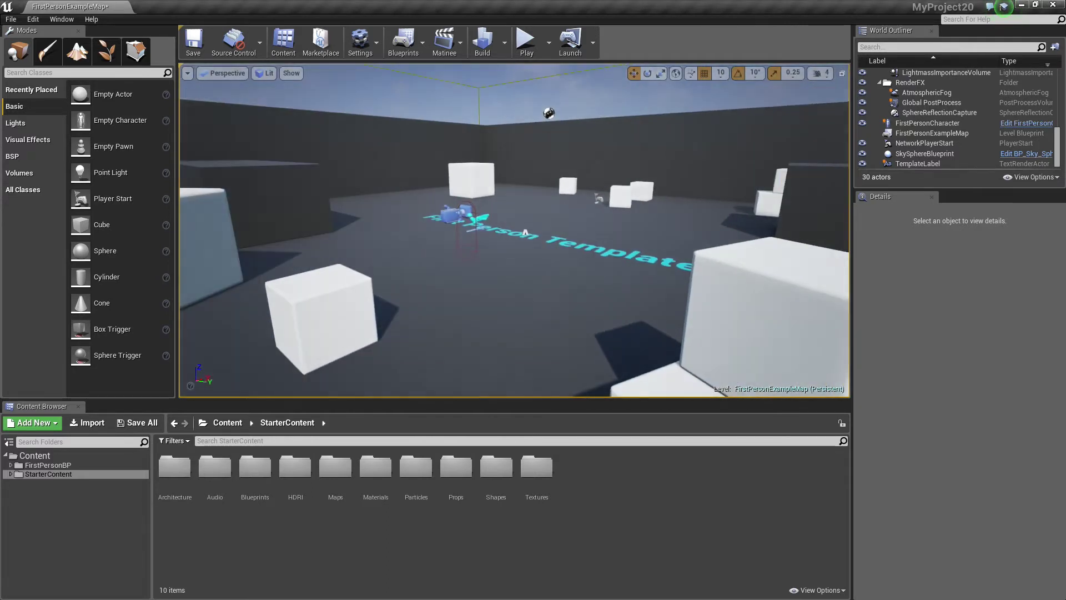
Pan the level view away from the cubes to a bare patch of wall and floor
{"action": "left_click_drag", "start_coordinate": [525, 233], "coordinate": [538, 223]}
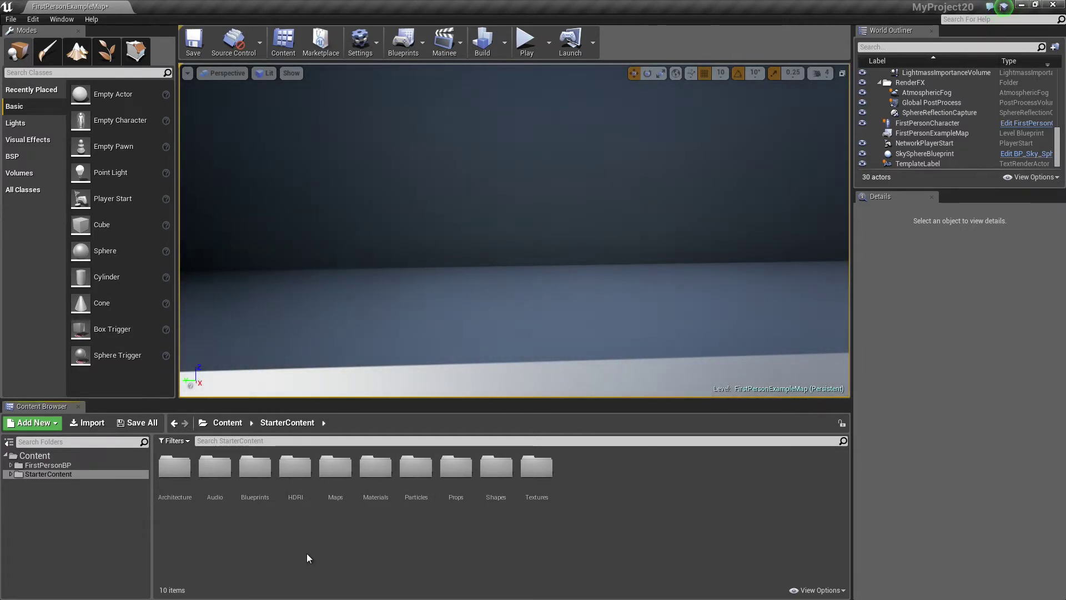
Create a Shape_Cube Blueprint from the StarterContent Shapes mesh, saved in Content/Blueprints
{"action": "left_click", "coordinate": [46, 475]}
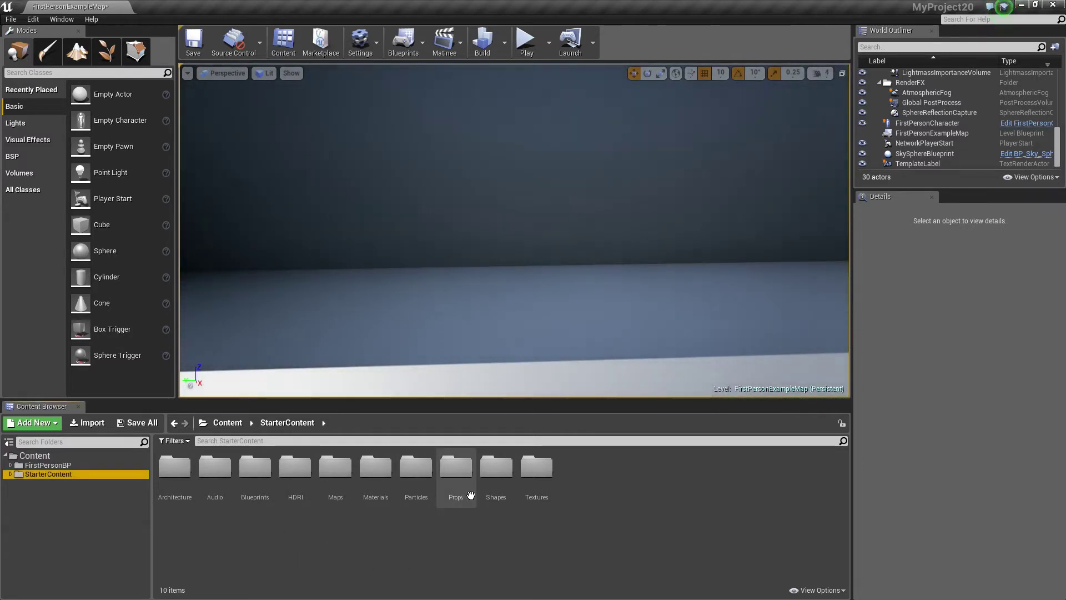
{"action": "double_click", "coordinate": [495, 468]}
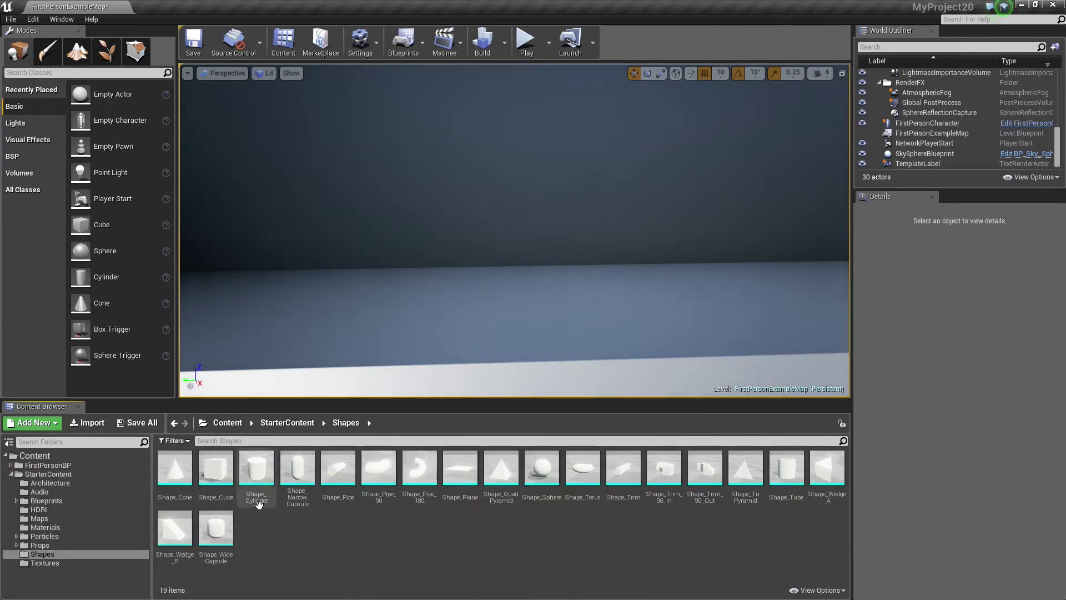
{"action": "left_click", "coordinate": [225, 476]}
{"action": "right_click", "coordinate": [226, 478]}
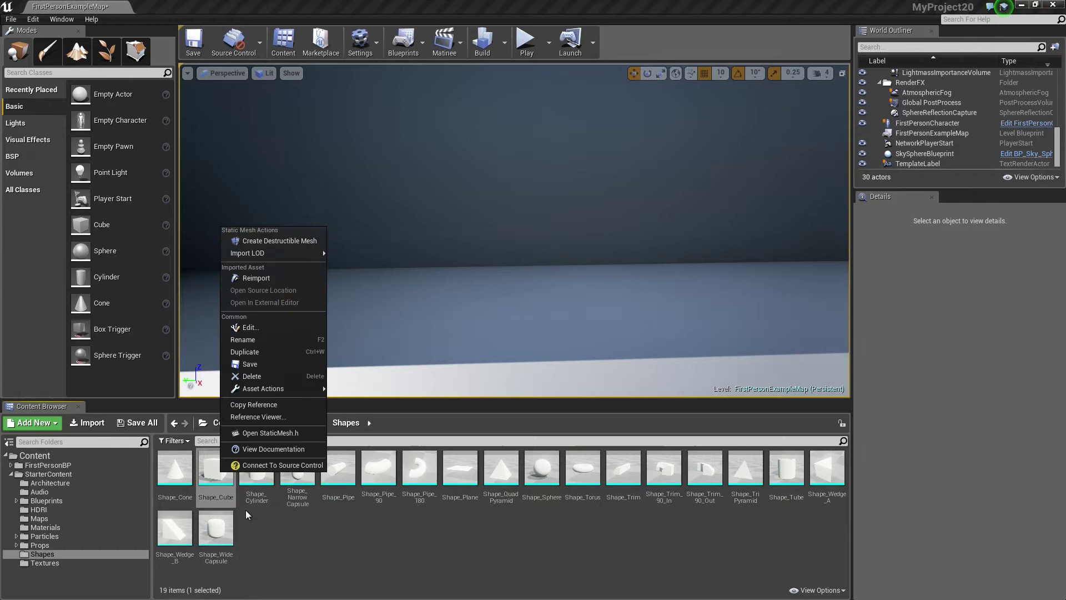
{"action": "mouse_move", "coordinate": [263, 388]}
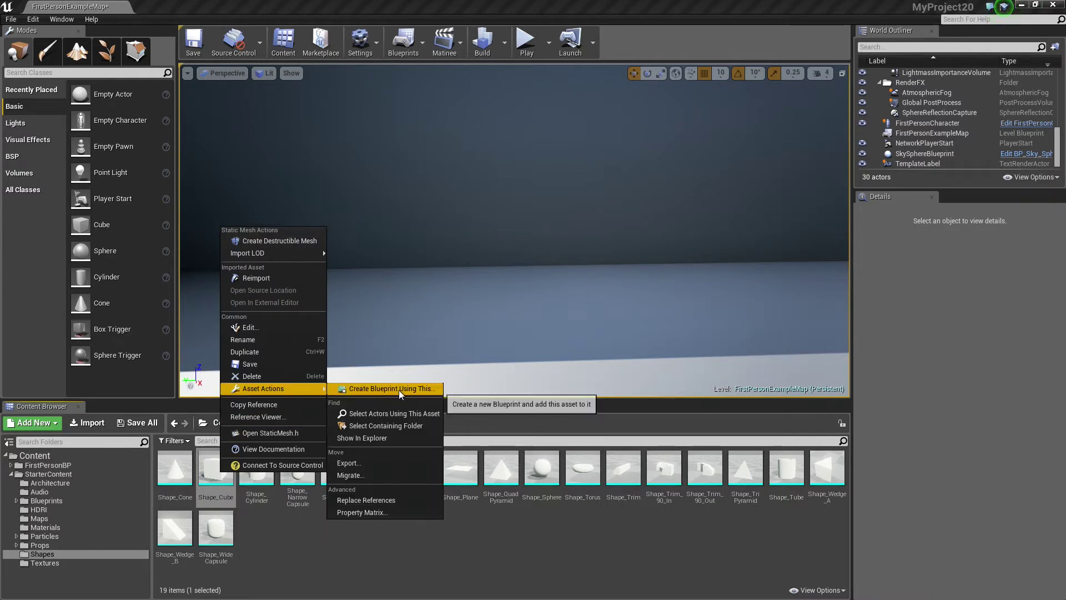
{"action": "left_click", "coordinate": [399, 390]}
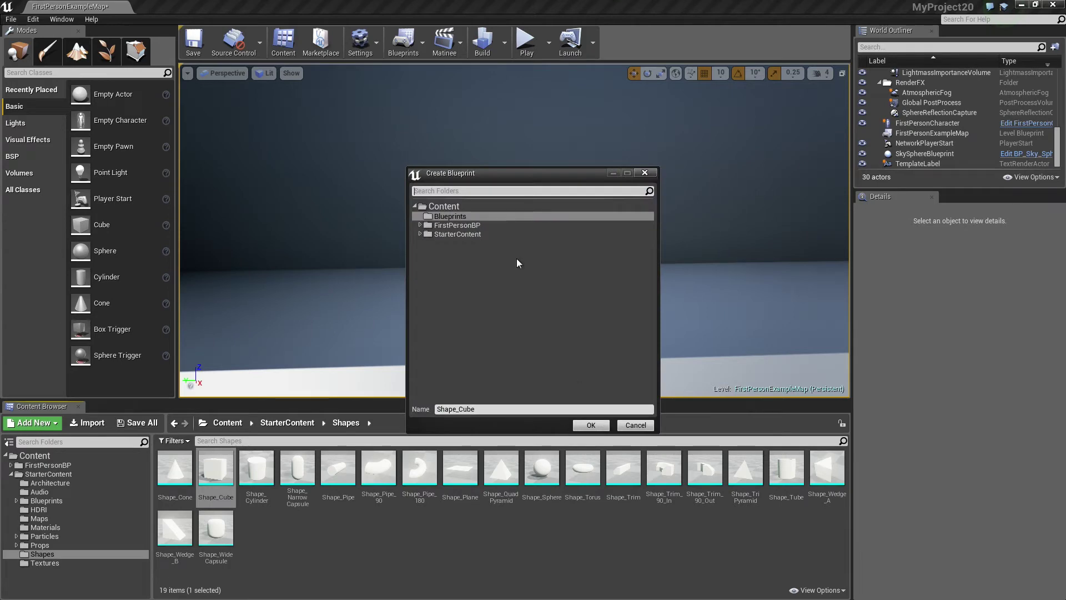
{"action": "left_click", "coordinate": [592, 425]}
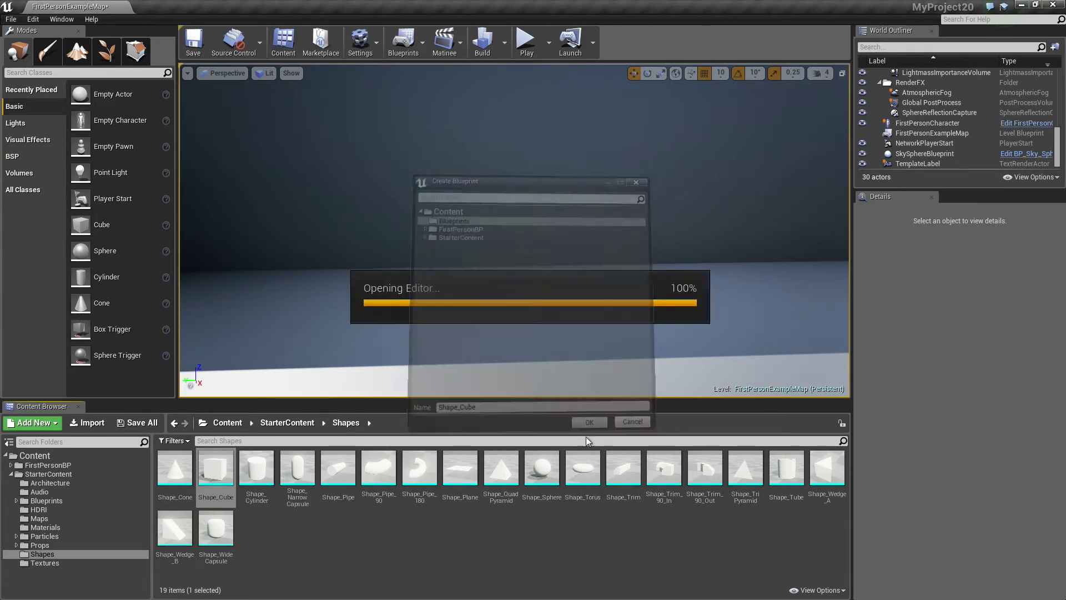
{"action": "left_click", "coordinate": [83, 6]}
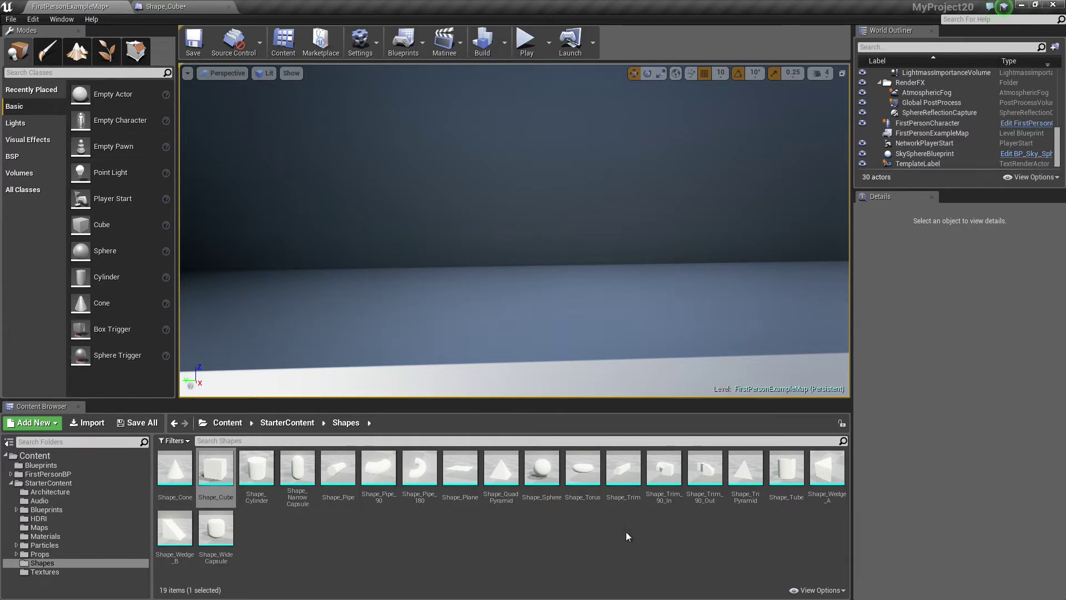
Create a Shape_Sphere Blueprint from the Shapes sphere mesh, saved in the Blueprints folder
{"action": "left_click", "coordinate": [541, 472]}
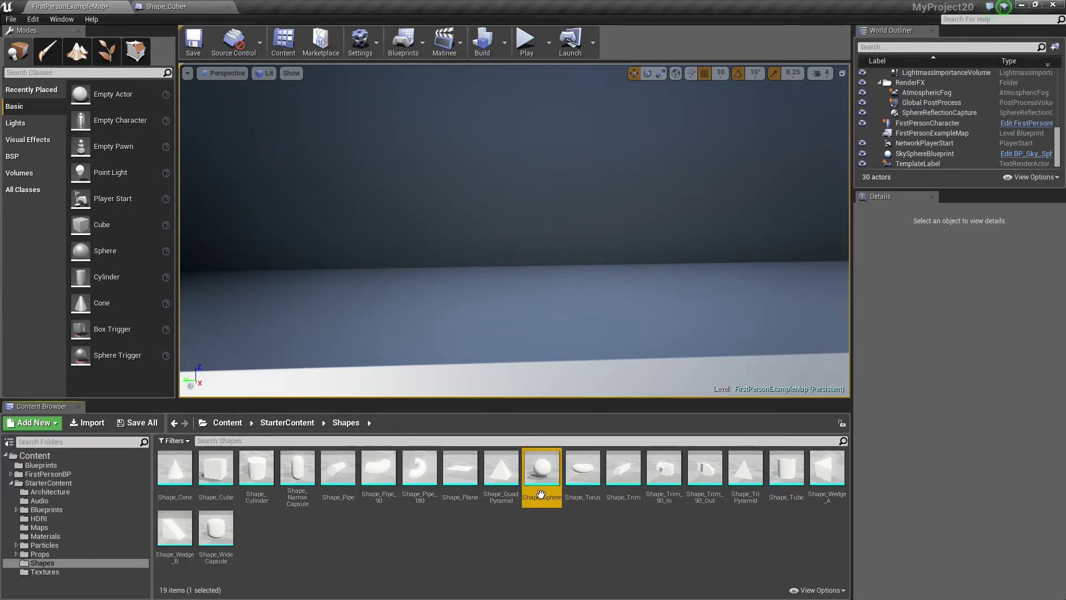
{"action": "right_click", "coordinate": [541, 480]}
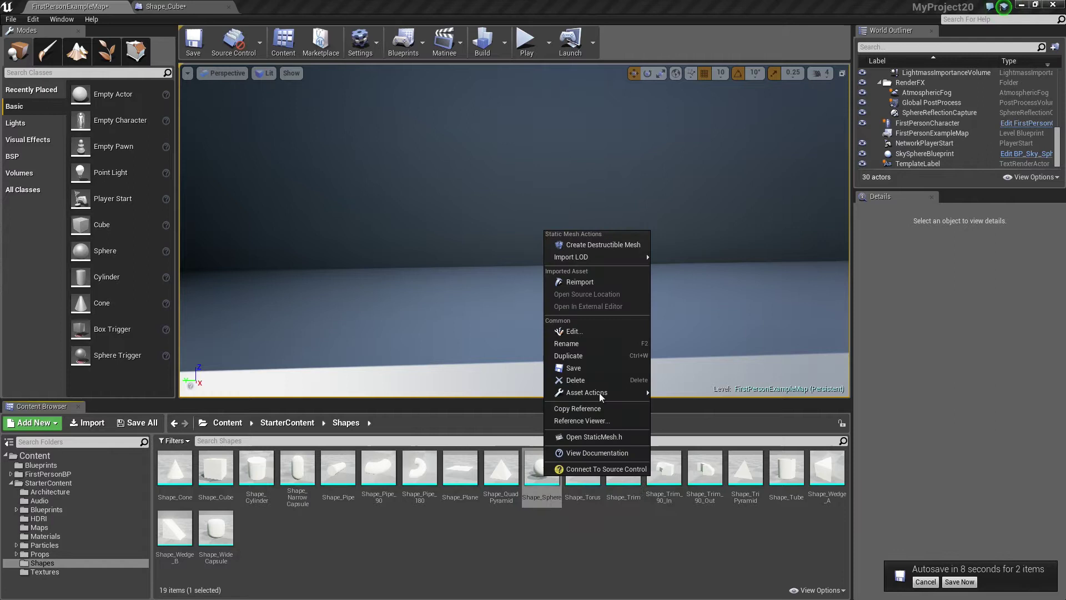
{"action": "mouse_move", "coordinate": [587, 392]}
{"action": "left_click", "coordinate": [714, 395]}
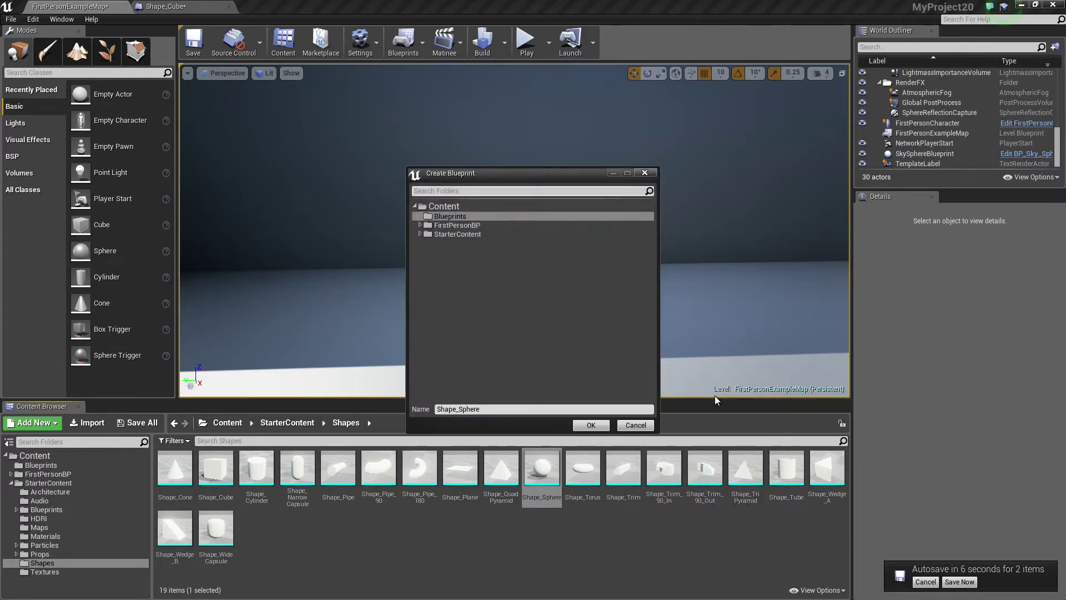
{"action": "left_click", "coordinate": [438, 217]}
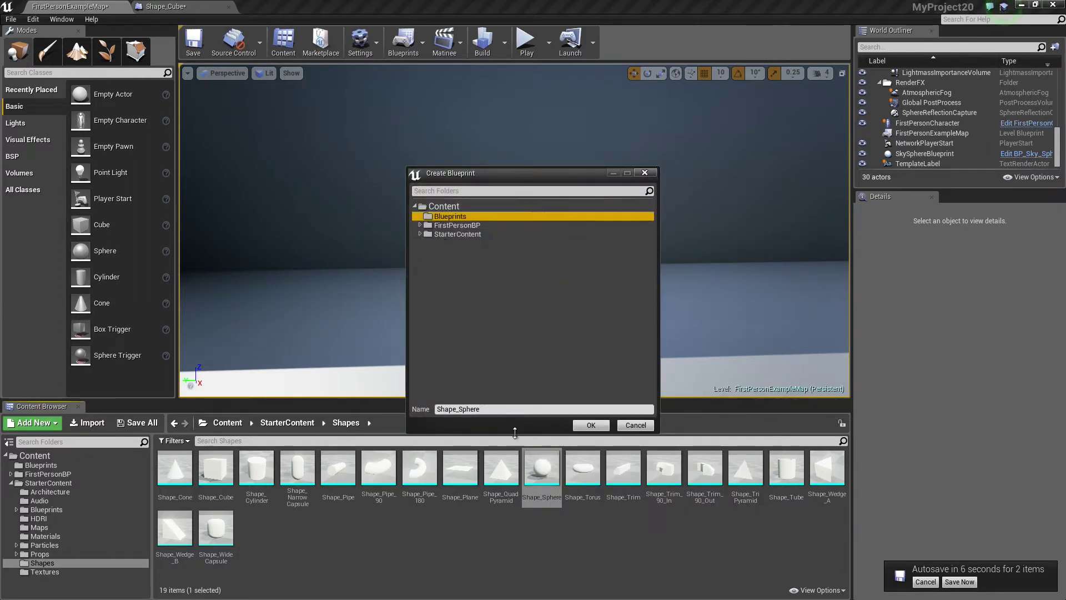
{"action": "left_click", "coordinate": [588, 426]}
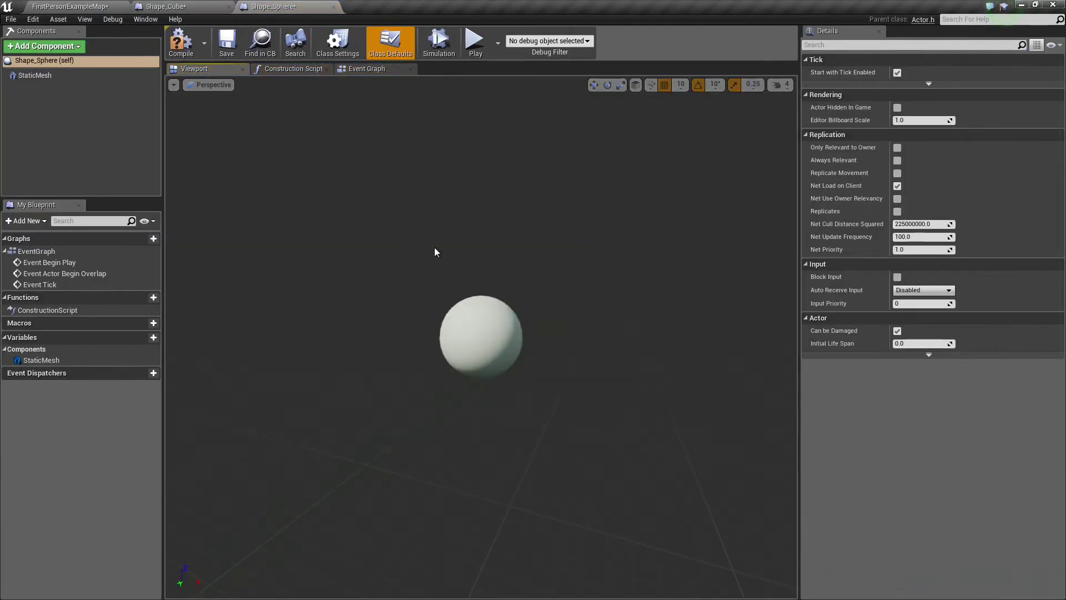
{"action": "left_click", "coordinate": [184, 7]}
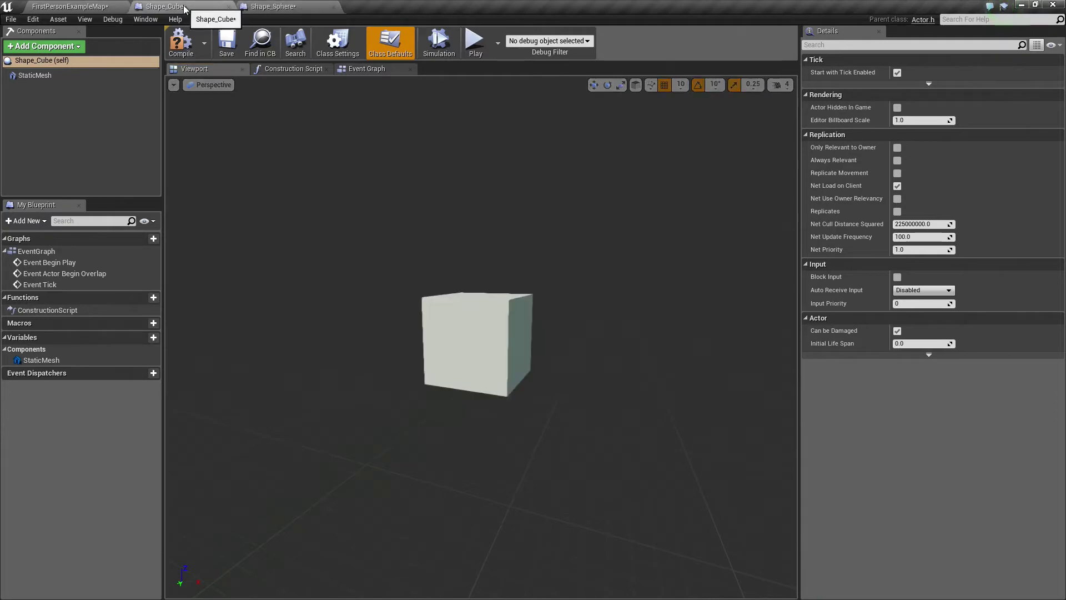
{"action": "left_click", "coordinate": [286, 7]}
{"action": "left_click", "coordinate": [84, 6]}
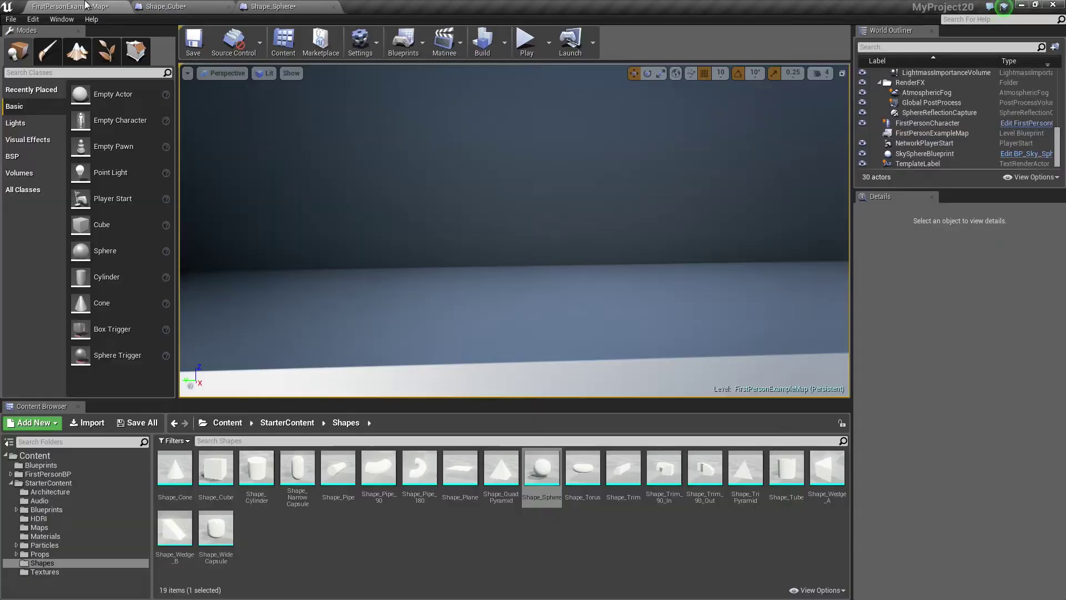
Drag Shape_Sphere and Shape_Cube from the Blueprints folder onto the level floor side by side
{"action": "left_click", "coordinate": [70, 466]}
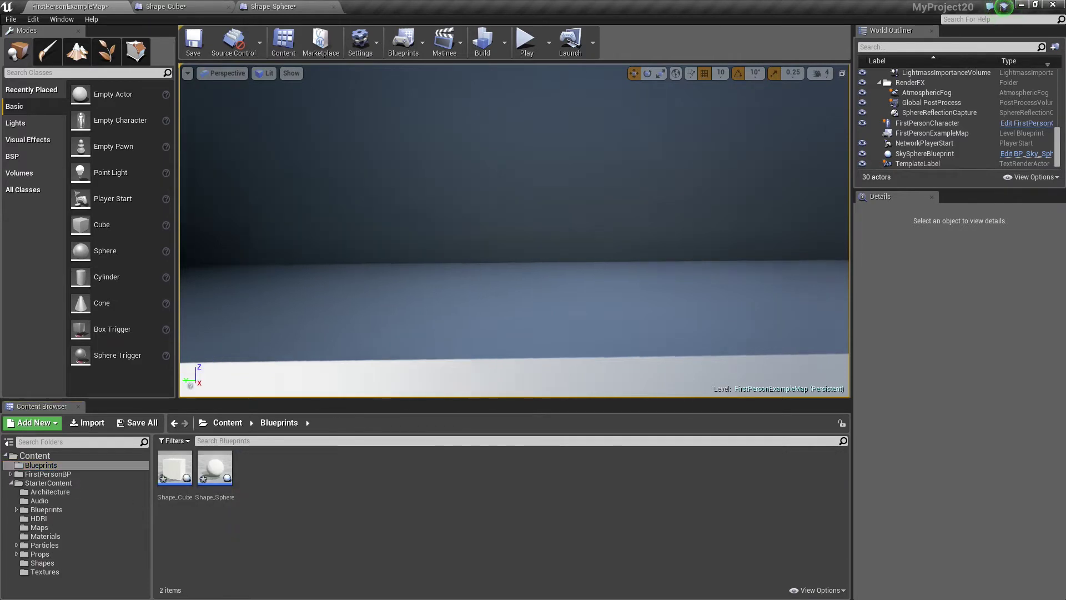
{"action": "left_click_drag", "start_coordinate": [515, 222], "coordinate": [514, 255]}
{"action": "left_click_drag", "start_coordinate": [381, 371], "coordinate": [381, 356]}
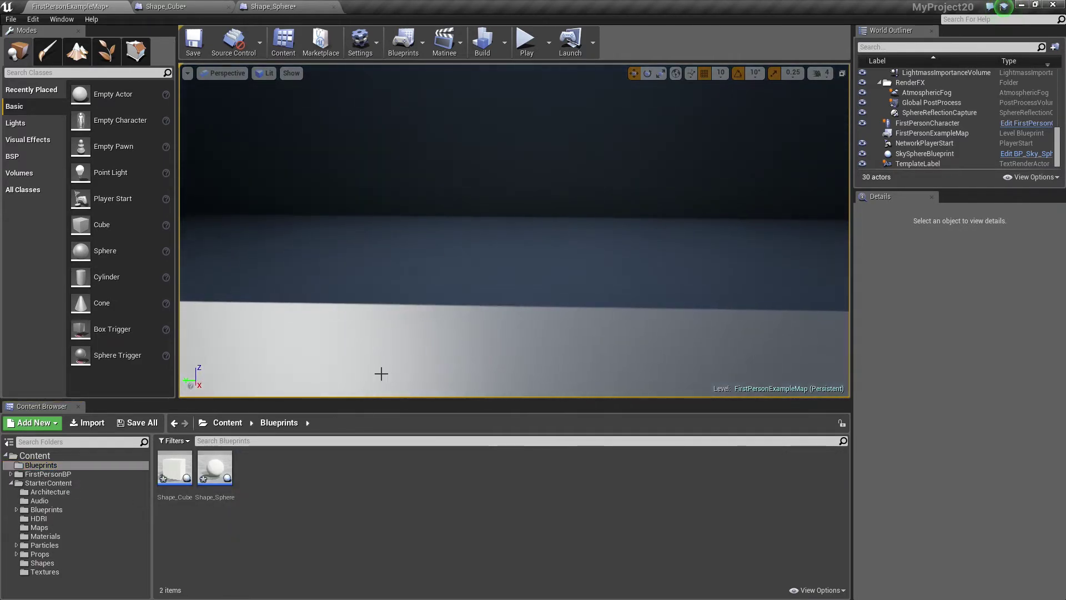
{"action": "left_click", "coordinate": [216, 479]}
{"action": "left_click_drag", "start_coordinate": [216, 478], "coordinate": [342, 275]}
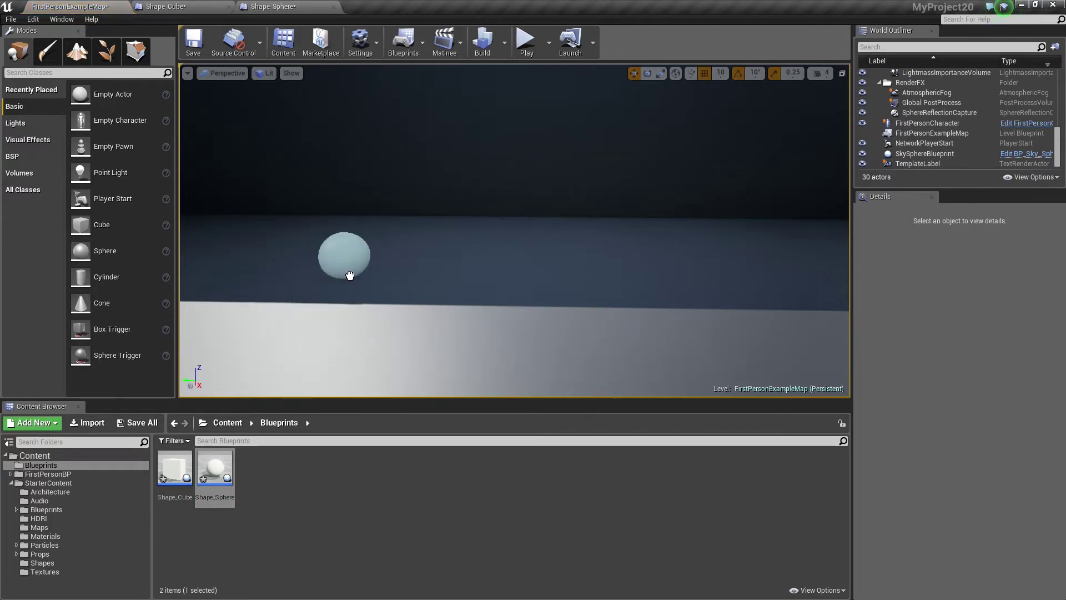
{"action": "left_click_drag", "start_coordinate": [183, 484], "coordinate": [644, 256]}
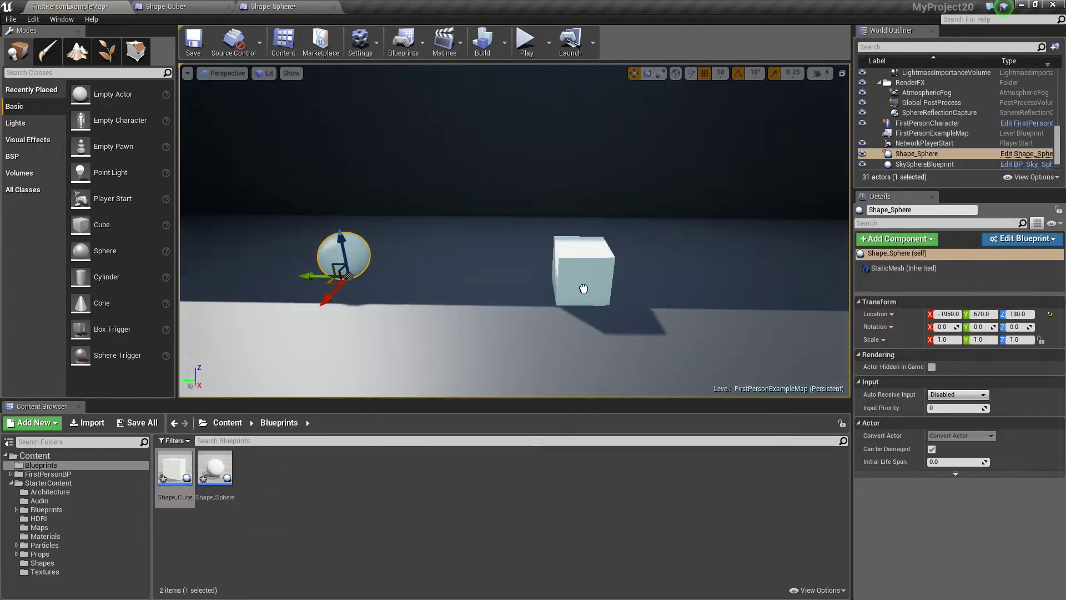
{"action": "left_click_drag", "start_coordinate": [420, 240], "coordinate": [419, 266]}
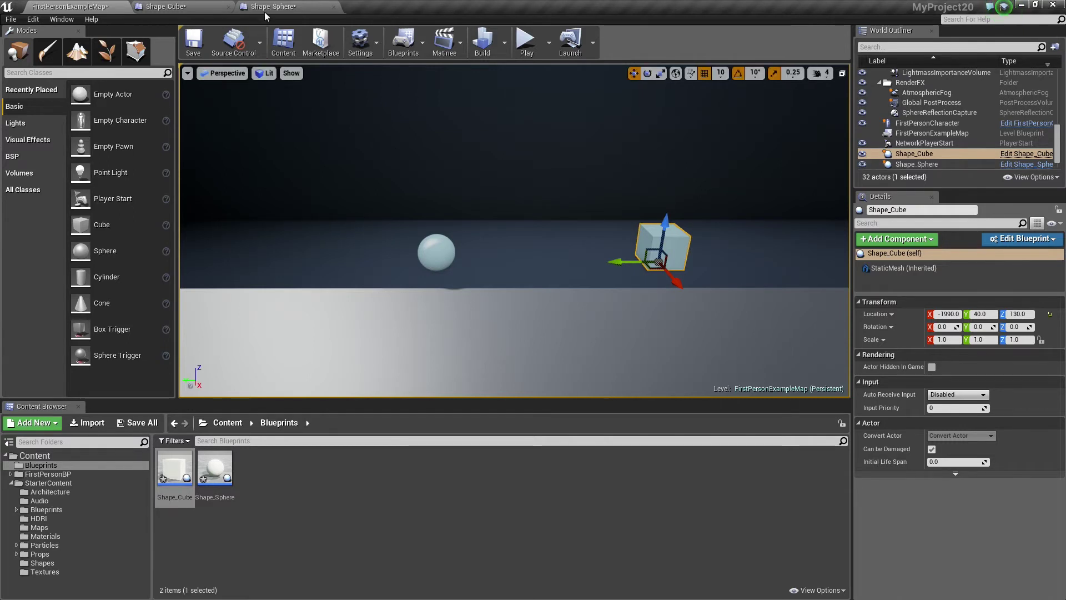
In Shape_Cube's Event Graph, add a Custom Event node named MoveUpEvent
{"action": "left_click", "coordinate": [192, 8]}
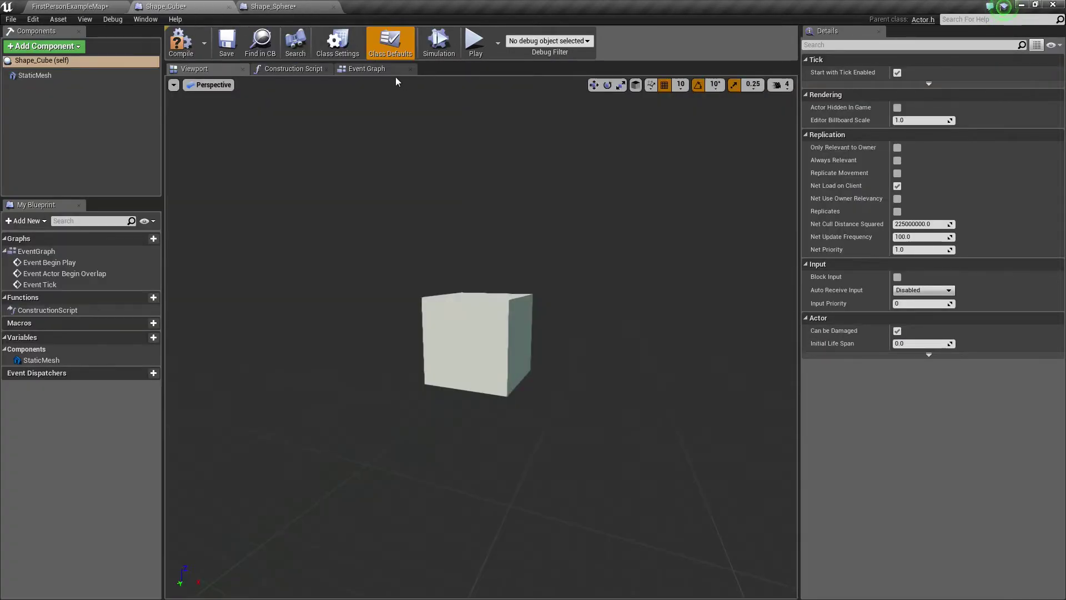
{"action": "left_click", "coordinate": [378, 69]}
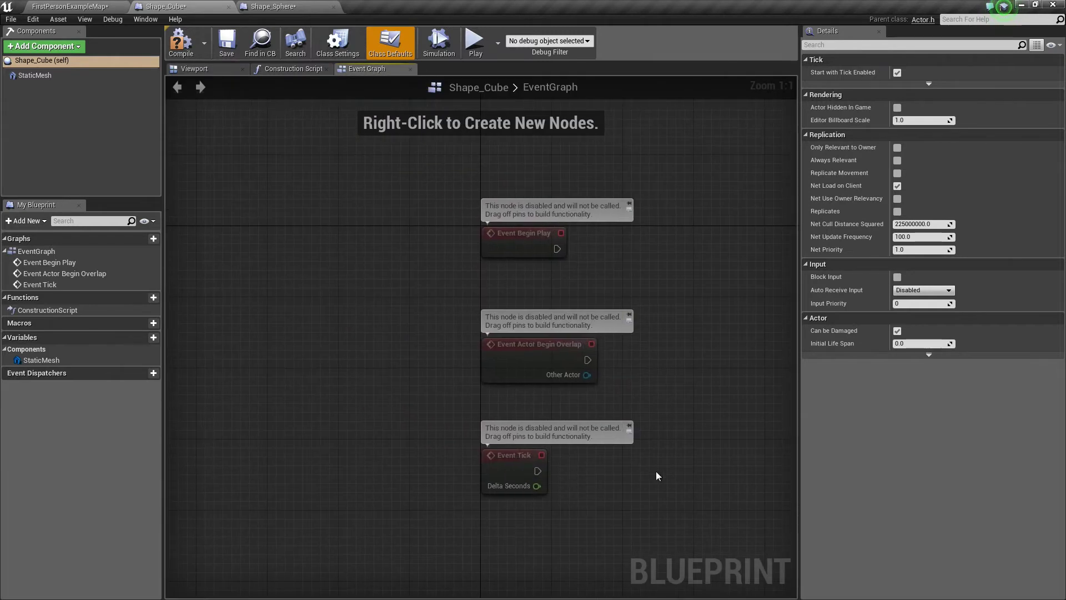
{"action": "mouse_move", "coordinate": [657, 475]}
{"action": "right_mouse_down"}
{"action": "mouse_move", "coordinate": [424, 242]}
{"action": "mouse_move", "coordinate": [264, 109]}
{"action": "right_mouse_up"}
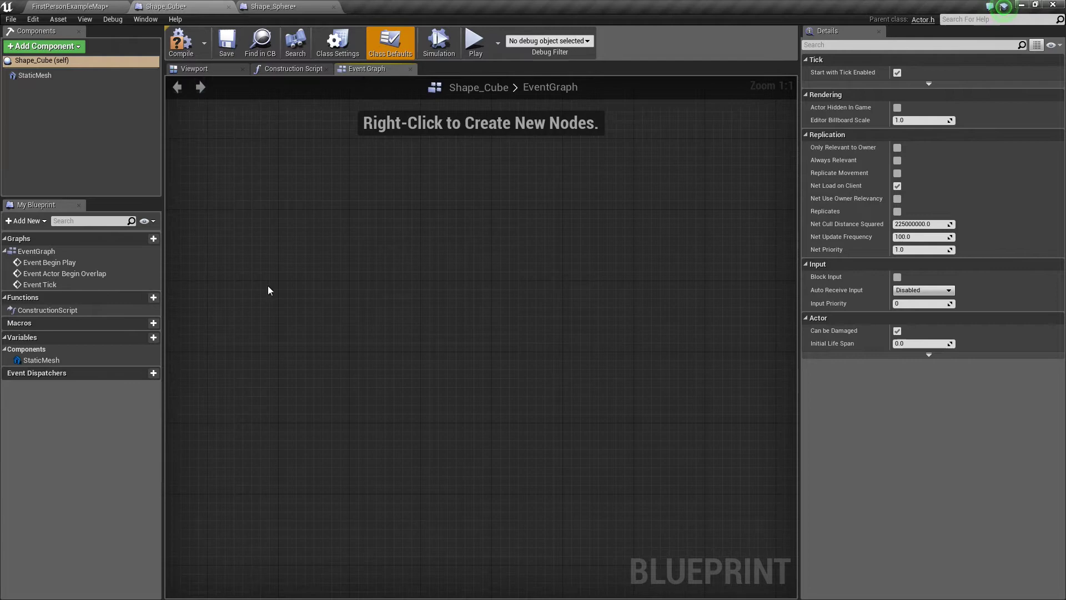
{"action": "right_click", "coordinate": [298, 253]}
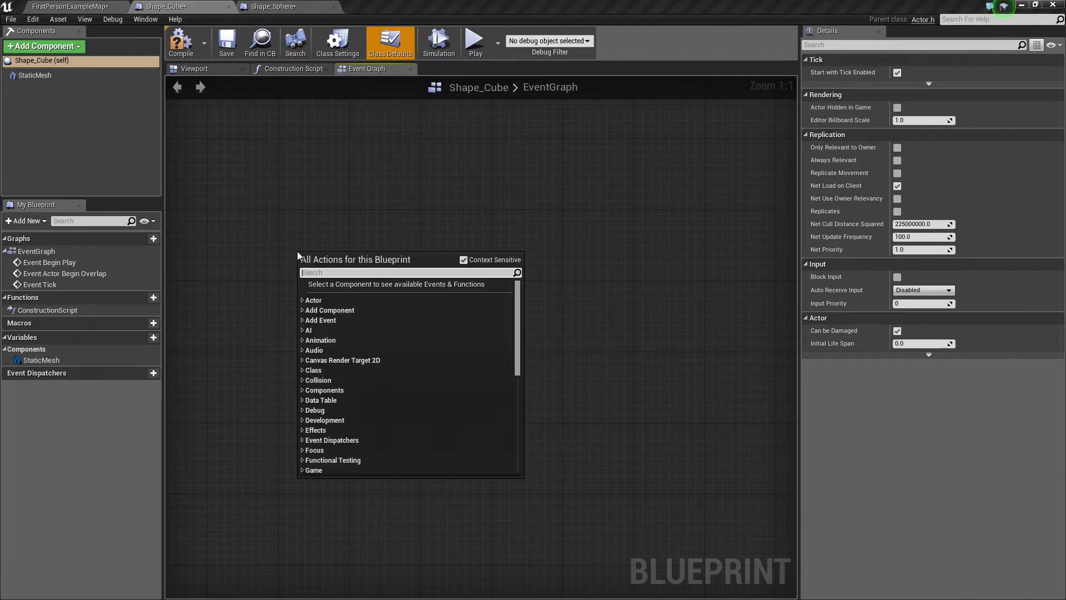
{"action": "type", "text": "custmo event"}
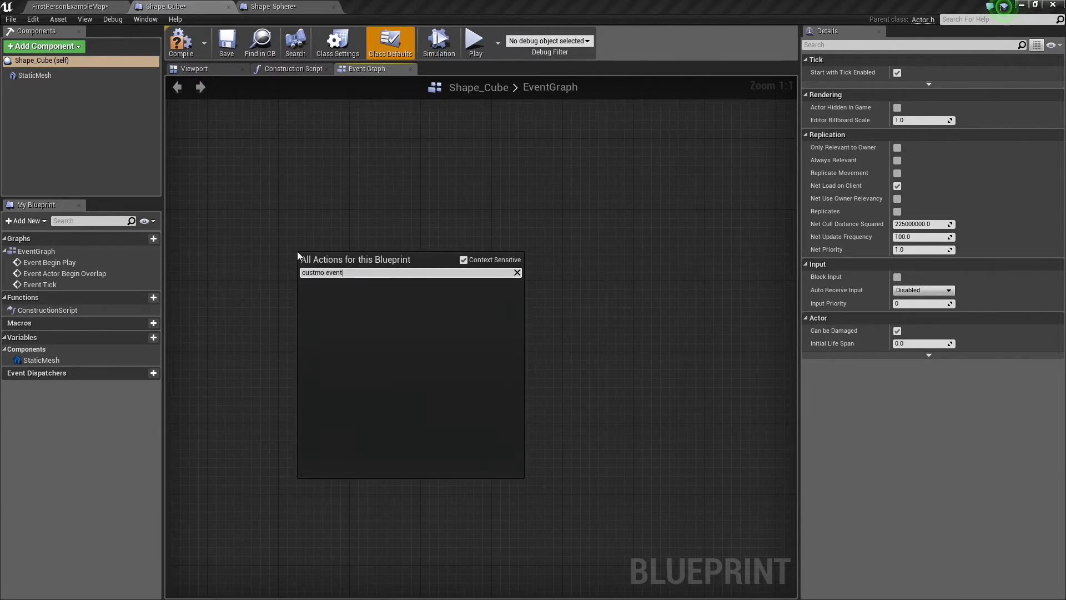
{"action": "key", "text": "BackSpace"}
{"action": "key", "text": "BackSpace"}
{"action": "key", "text": "BackSpace"}
{"action": "key", "text": "BackSpace"}
{"action": "type", "text": "o"}
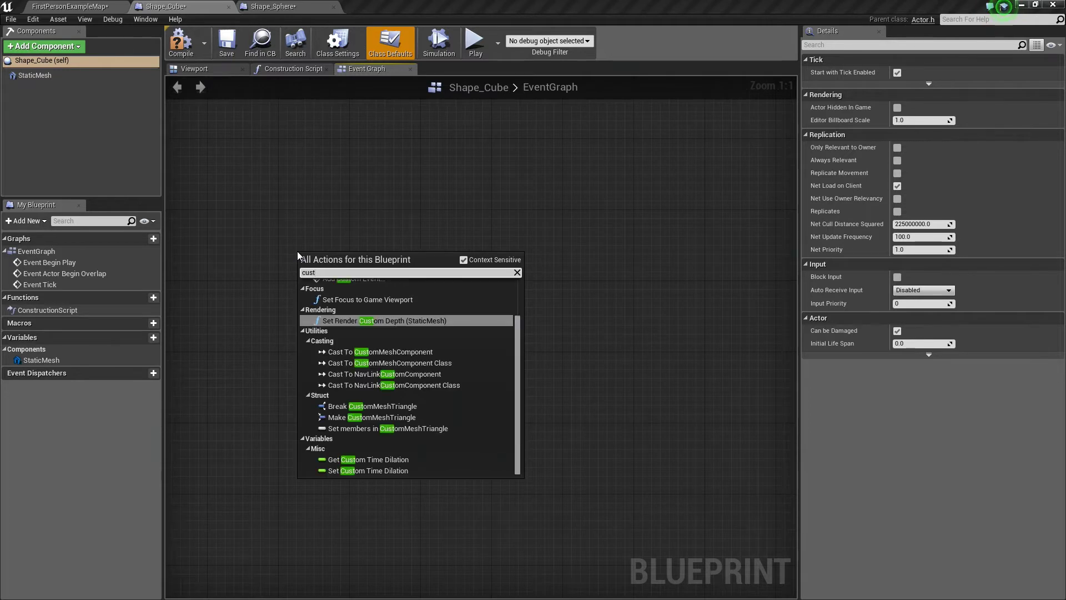
{"action": "type", "text": "m eve"}
{"action": "key", "text": "Return"}
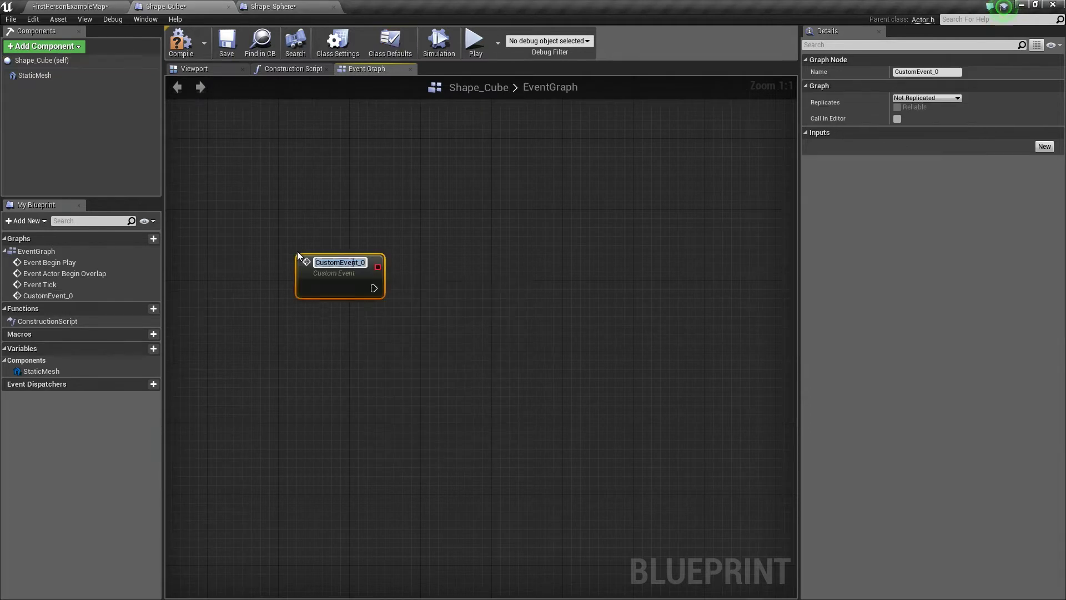
{"action": "type", "text": "MoveUp"}
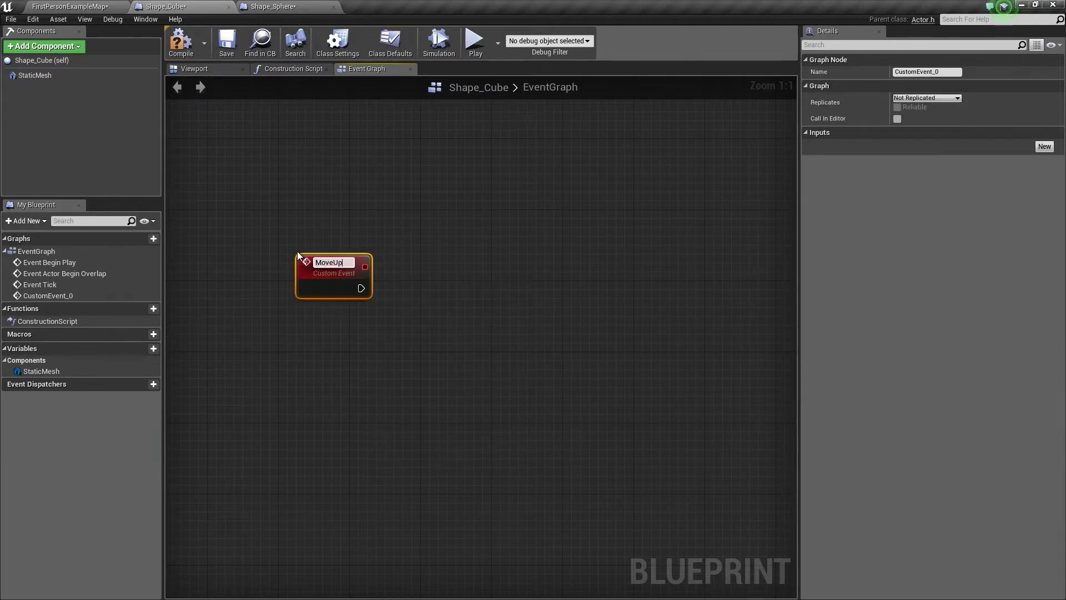
{"action": "type", "text": "Event"}
{"action": "key", "text": "Return"}
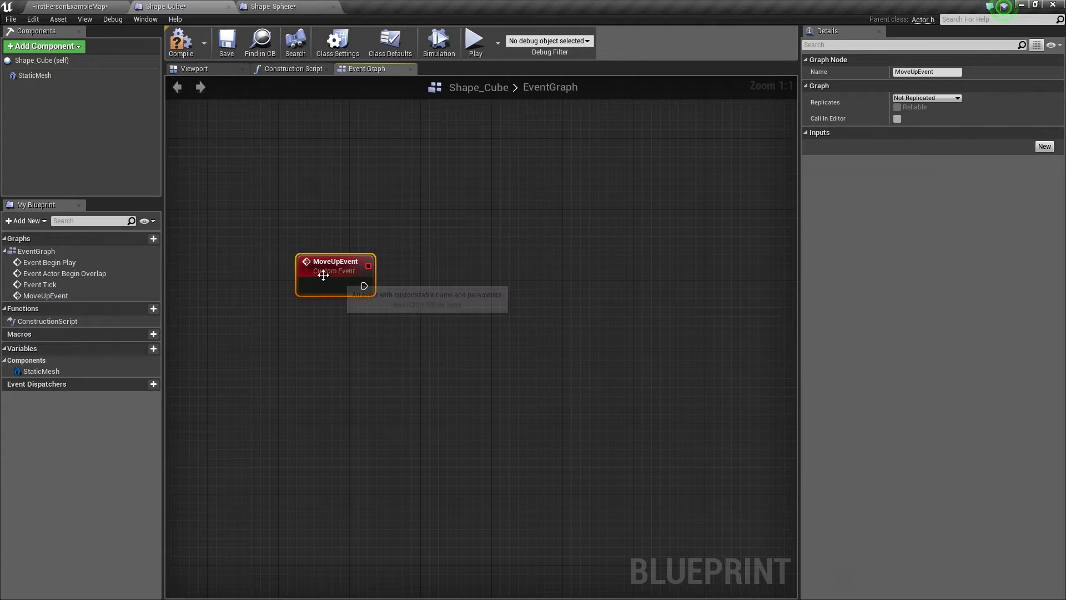
Add an Add Local Offset node targeting Static Mesh, driven by MoveUpEvent
{"action": "left_click", "coordinate": [47, 372]}
{"action": "mouse_move", "coordinate": [48, 374]}
{"action": "left_mouse_down"}
{"action": "mouse_move", "coordinate": [308, 333]}
{"action": "mouse_move", "coordinate": [445, 289]}
{"action": "left_mouse_up"}
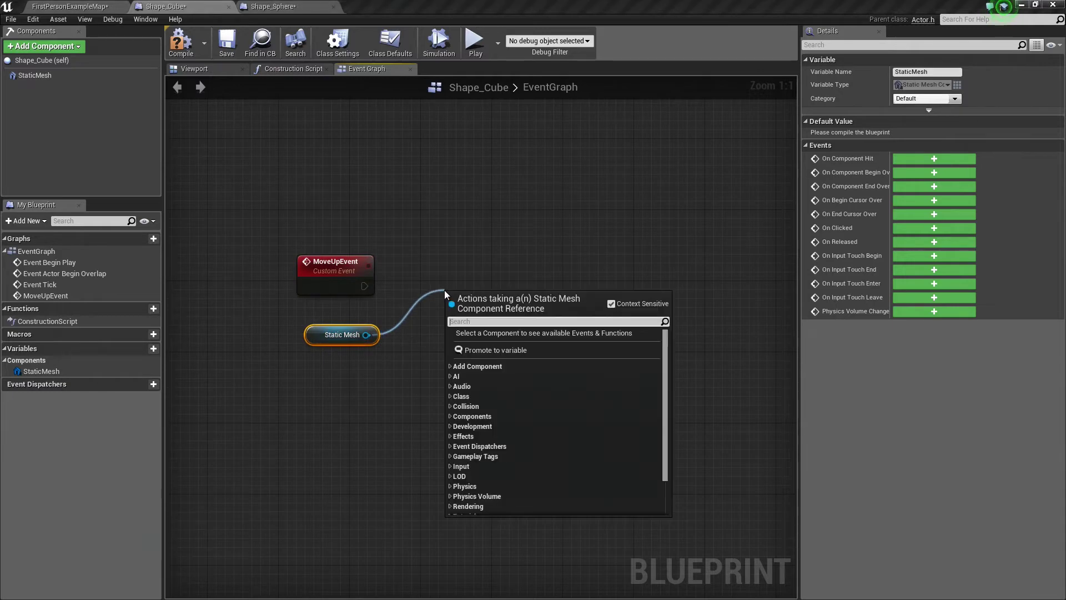
{"action": "type", "text": "add local off"}
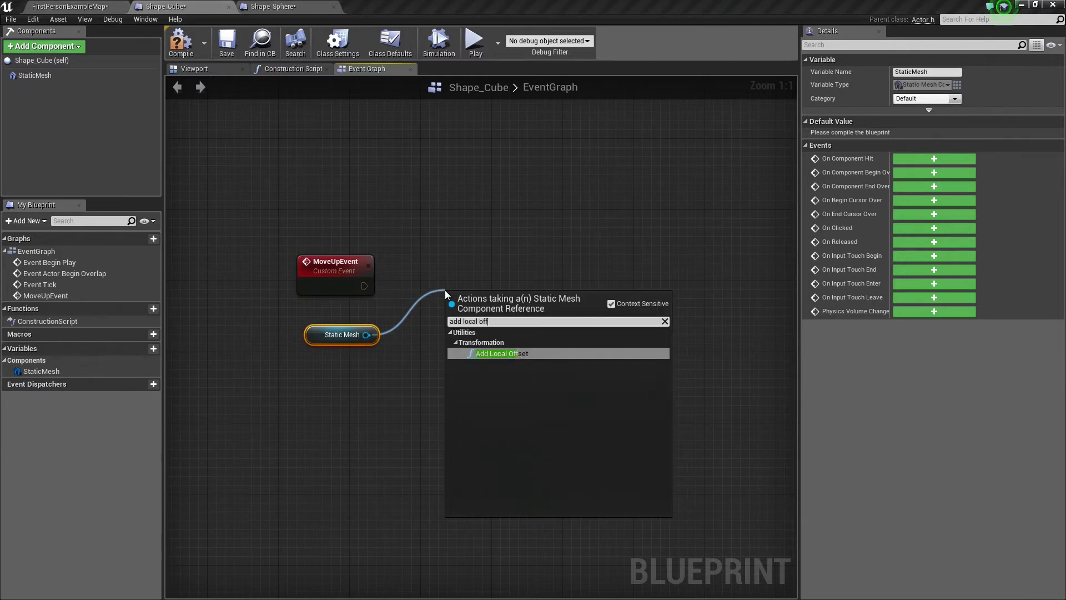
{"action": "type", "text": "set"}
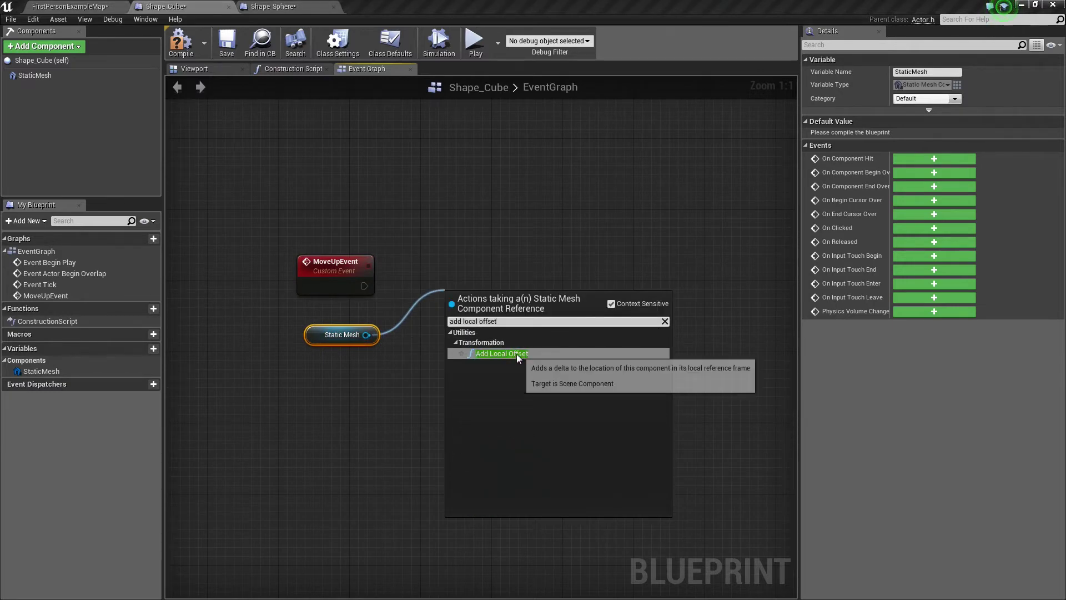
{"action": "left_click", "coordinate": [508, 354]}
{"action": "left_click_drag", "start_coordinate": [496, 294], "coordinate": [496, 259]}
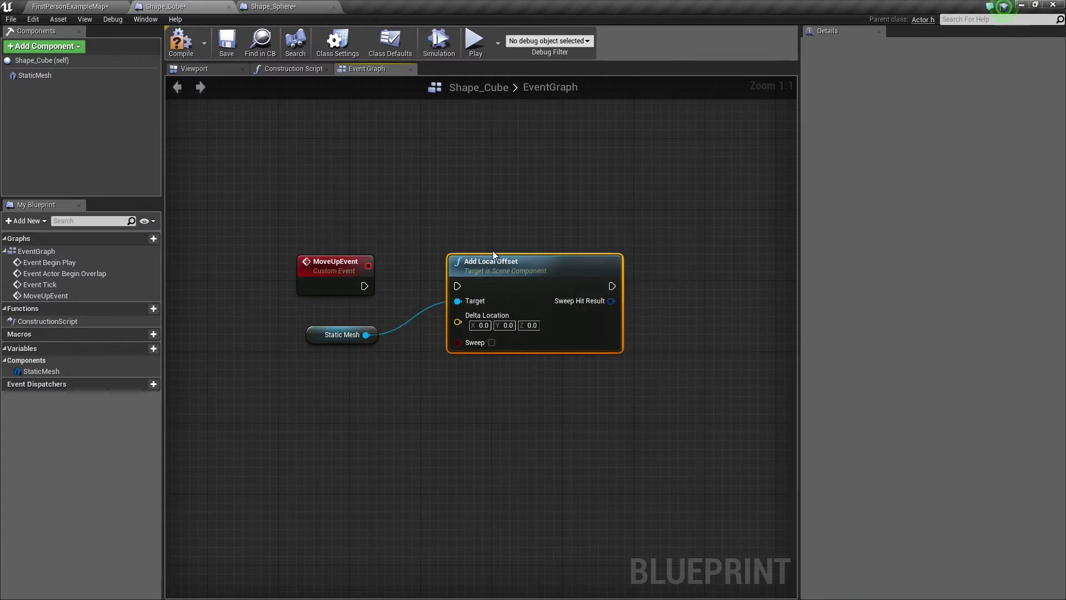
{"action": "left_click_drag", "start_coordinate": [367, 285], "coordinate": [457, 286]}
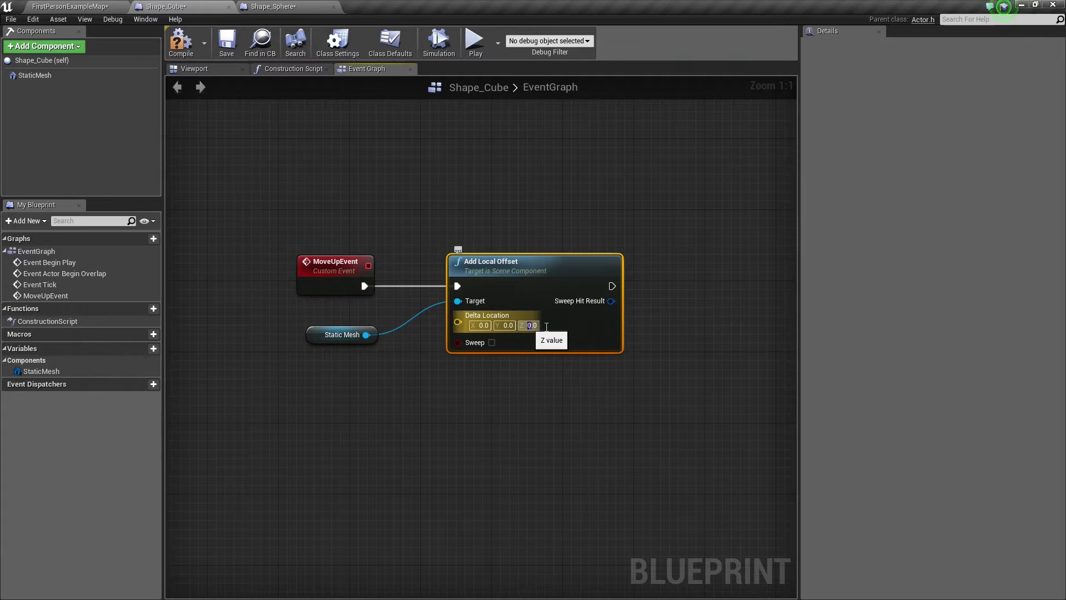
Set the offset's Delta Location Z to 50.0 and save the Shape_Cube blueprint
{"action": "left_click", "coordinate": [529, 326]}
{"action": "type", "text": "50.0"}
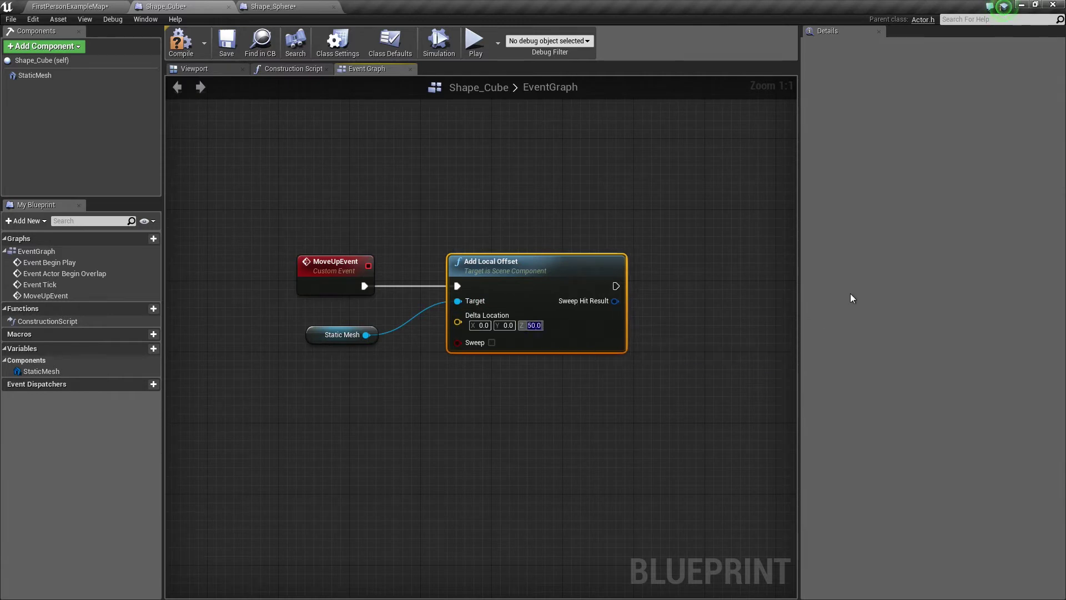
{"action": "key", "text": "Return"}
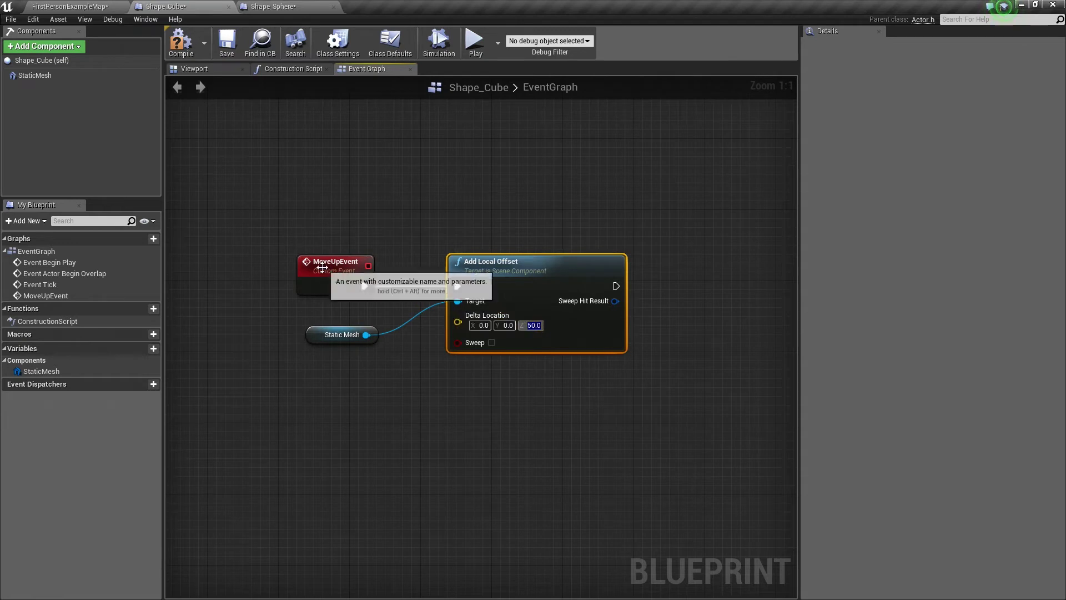
{"action": "left_click", "coordinate": [481, 382]}
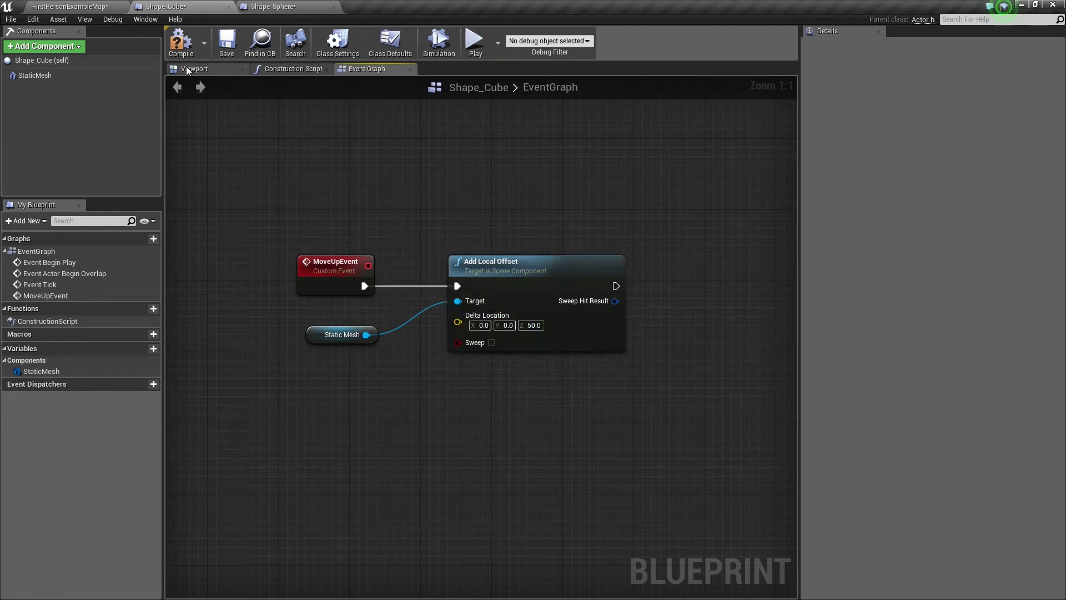
{"action": "left_click", "coordinate": [226, 44]}
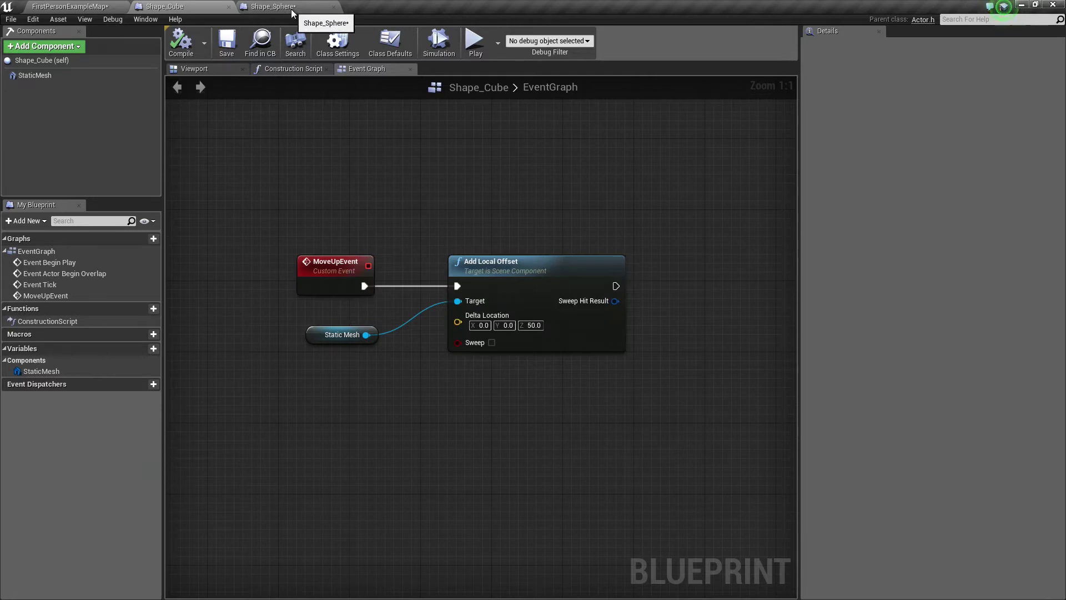
In the Shape_Sphere blueprint, set the StaticMesh Collision Presets to OverlapOnlyPawn
{"action": "left_click", "coordinate": [292, 9]}
{"action": "left_click", "coordinate": [366, 69]}
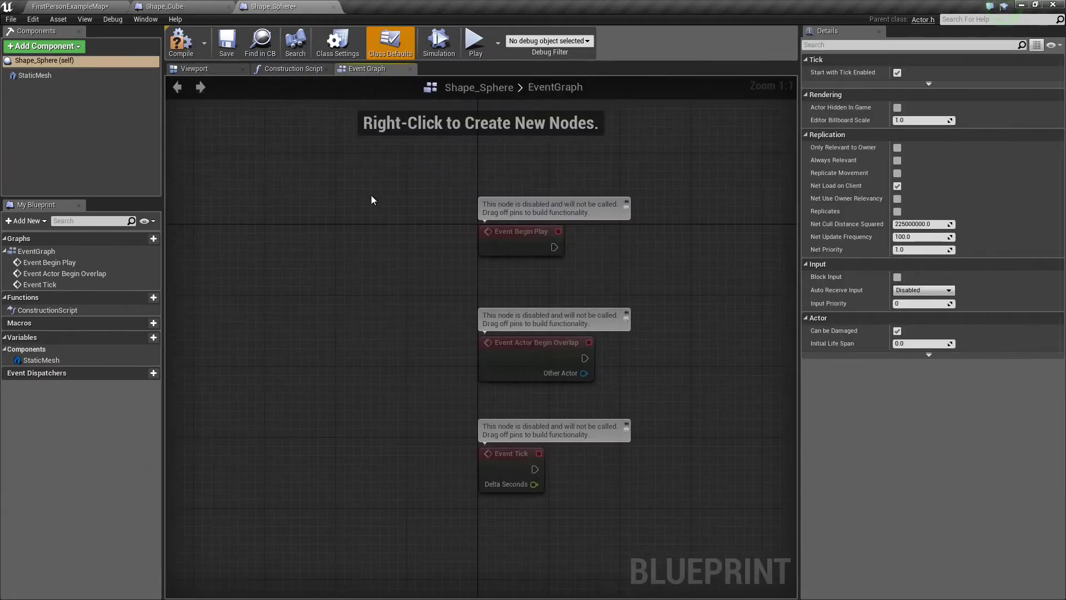
{"action": "mouse_move", "coordinate": [751, 543]}
{"action": "right_mouse_down"}
{"action": "mouse_move", "coordinate": [726, 497]}
{"action": "mouse_move", "coordinate": [557, 345]}
{"action": "mouse_move", "coordinate": [331, 180]}
{"action": "right_mouse_up"}
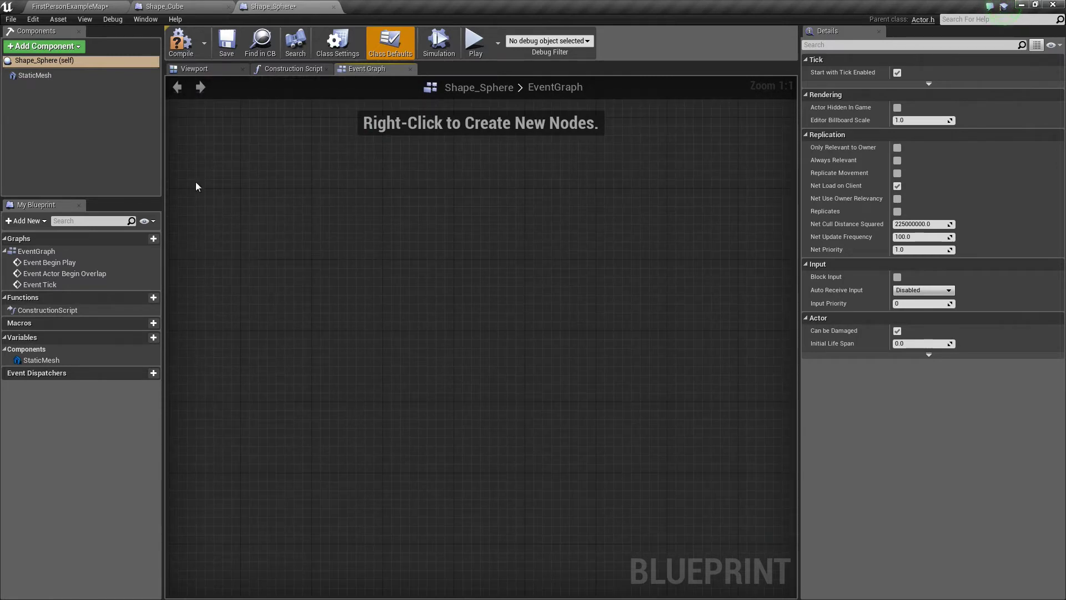
{"action": "left_click", "coordinate": [44, 76]}
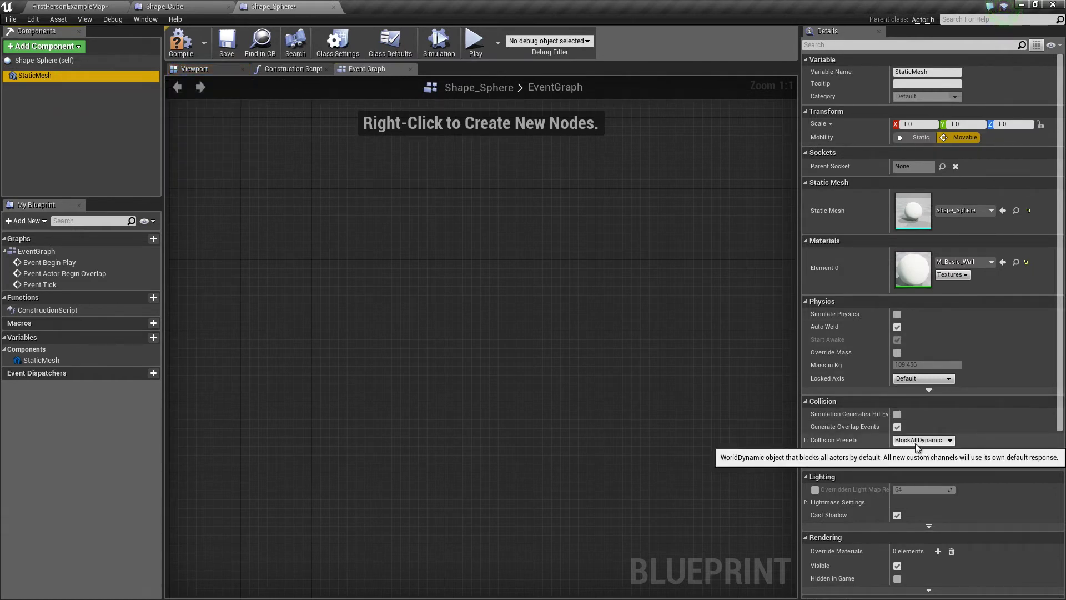
{"action": "left_click", "coordinate": [919, 442]}
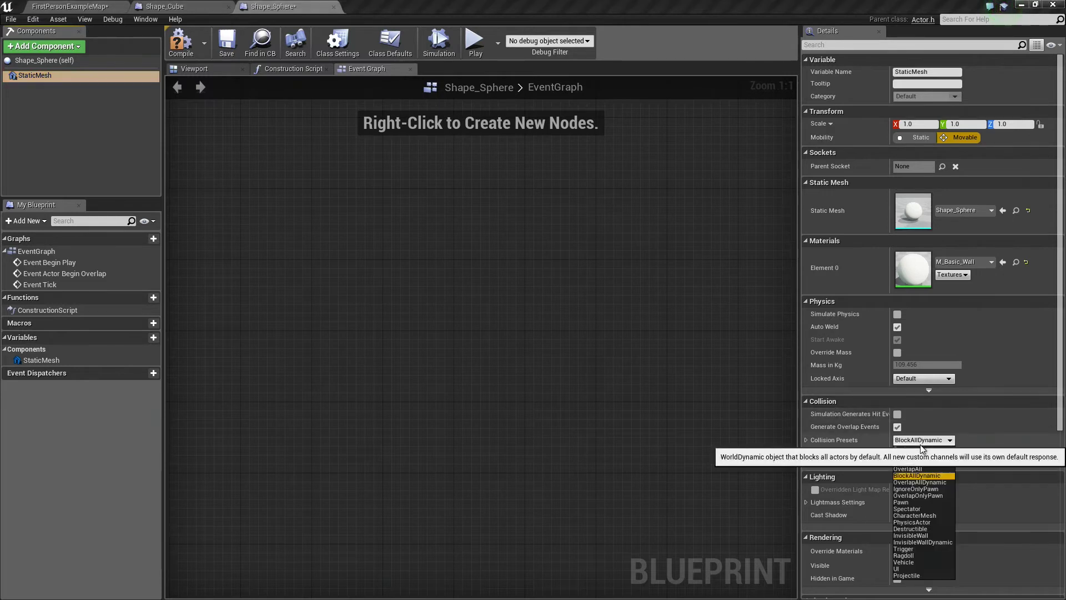
{"action": "left_click", "coordinate": [926, 496]}
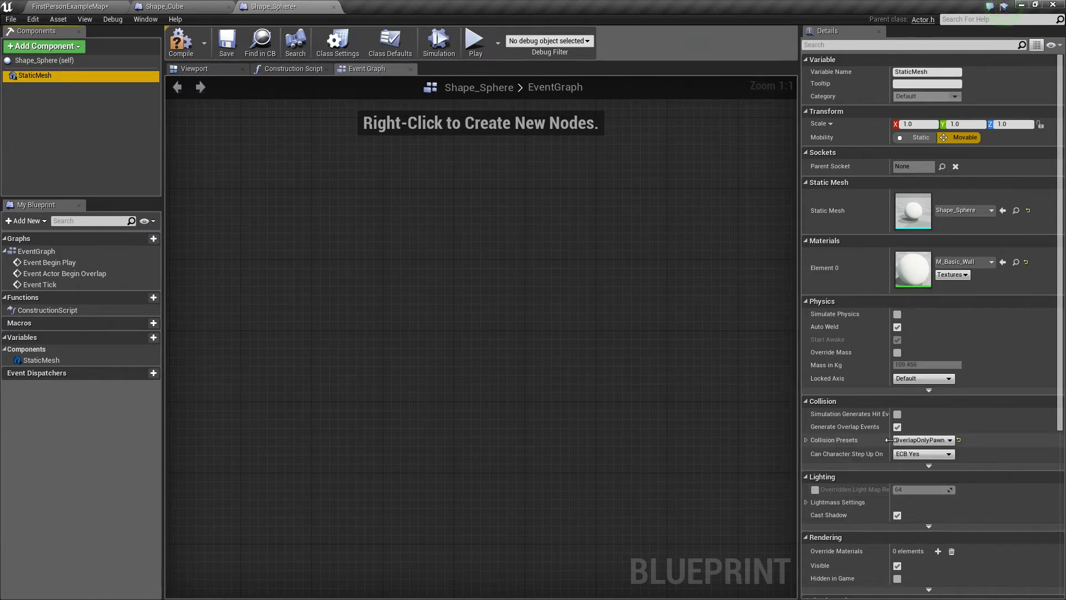
{"action": "left_click_drag", "start_coordinate": [888, 440], "coordinate": [911, 440]}
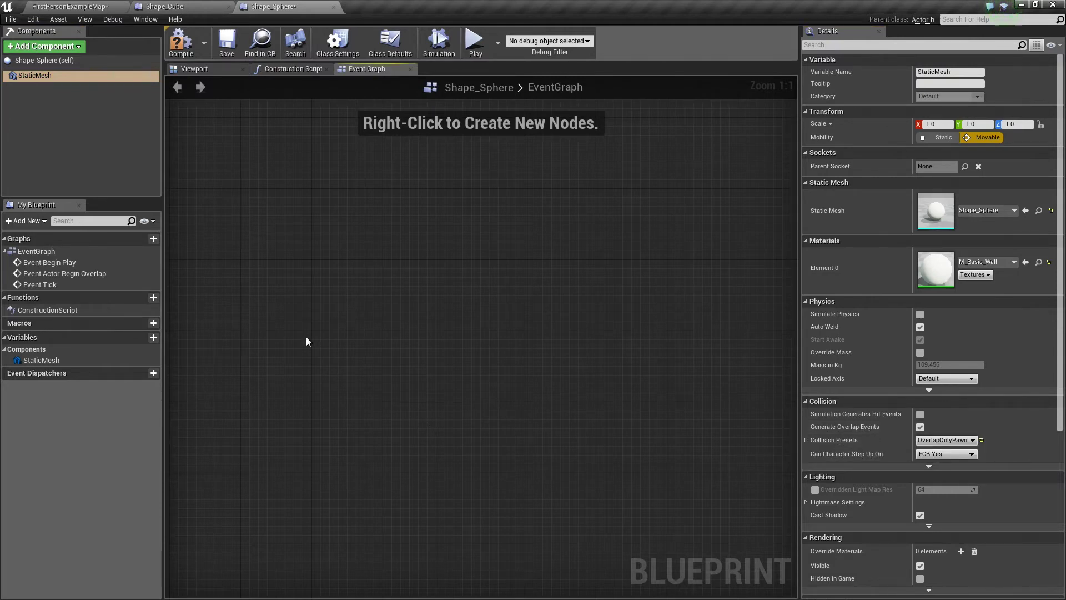
Add an On Component Begin Overlap (StaticMesh) event node to the sphere's graph
{"action": "right_click", "coordinate": [272, 229]}
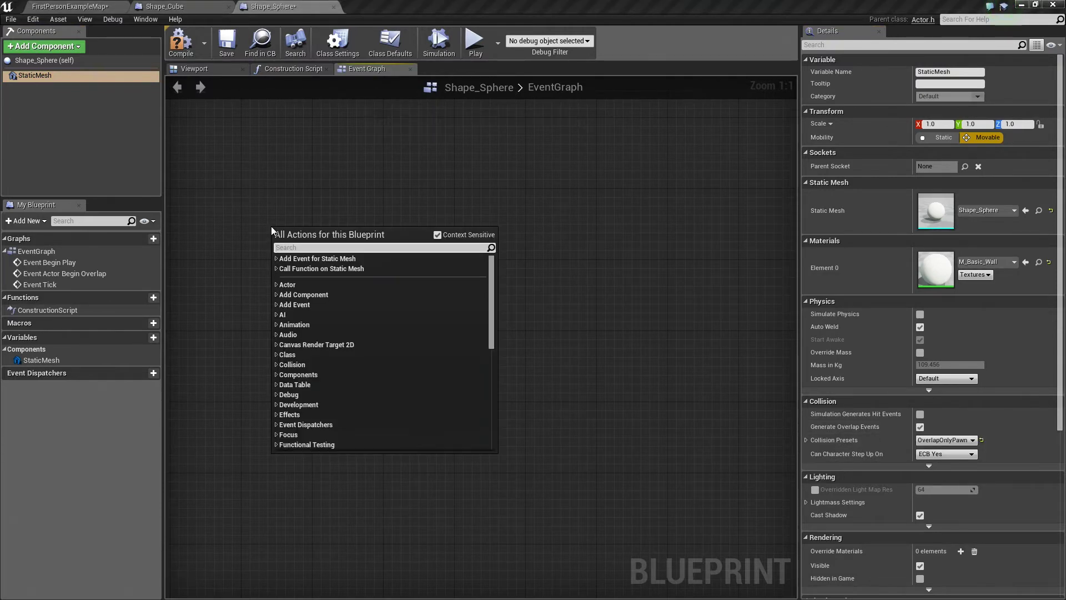
{"action": "type", "text": "overlao"}
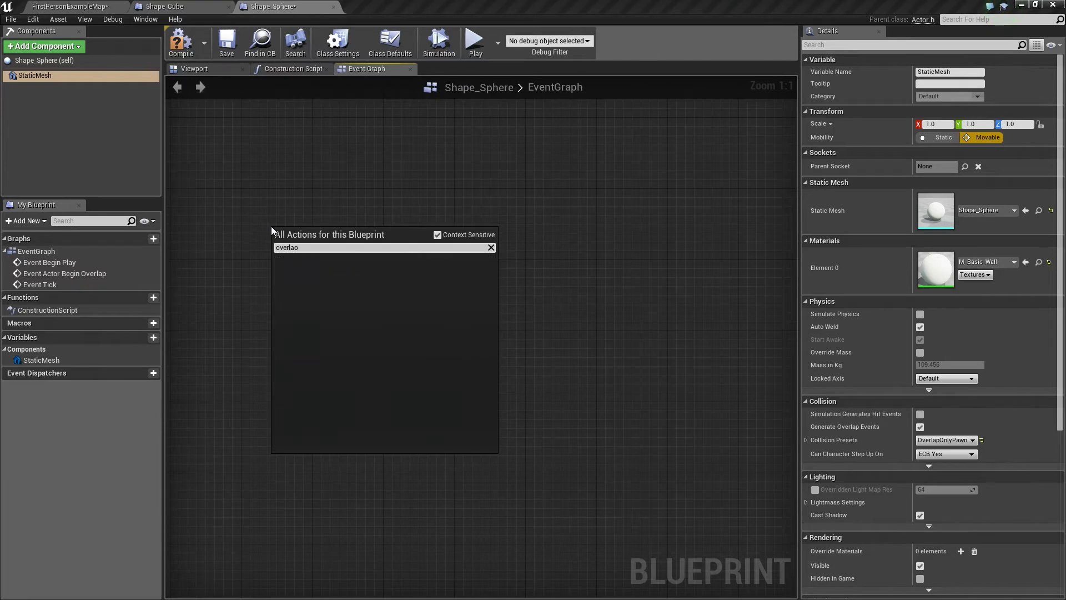
{"action": "key", "text": "BackSpace"}
{"action": "type", "text": "p"}
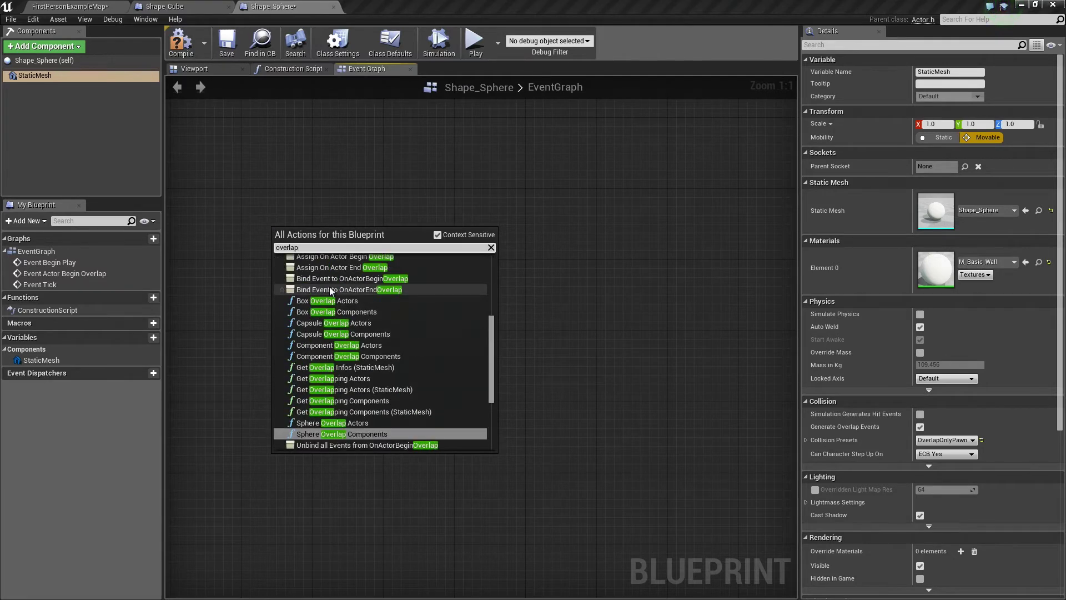
{"action": "scroll", "coordinate": [329, 287], "scroll_direction": "up", "scroll_amount": 5}
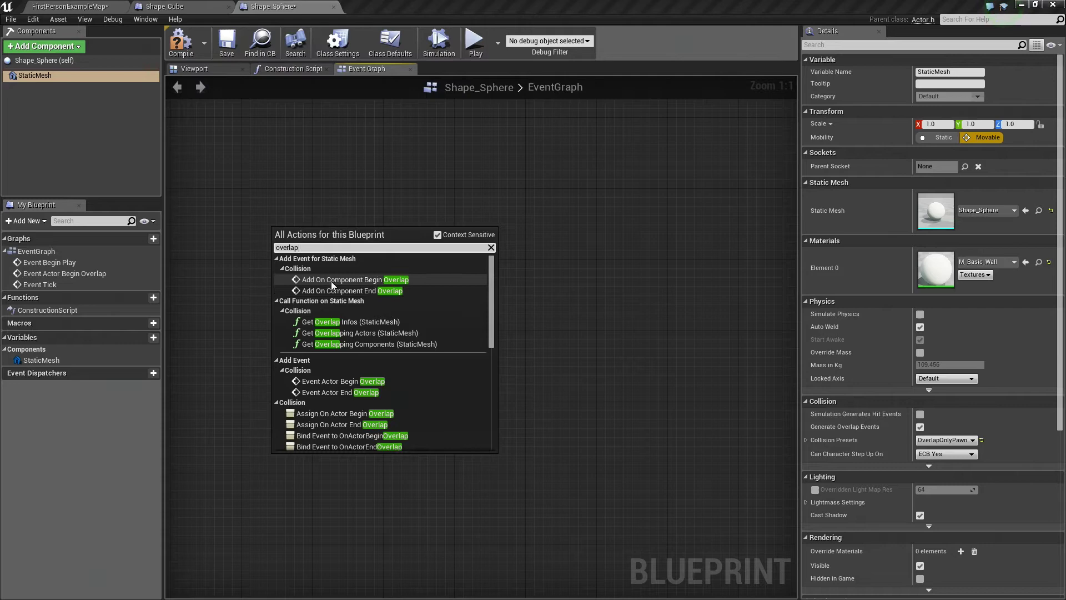
{"action": "left_click", "coordinate": [329, 281]}
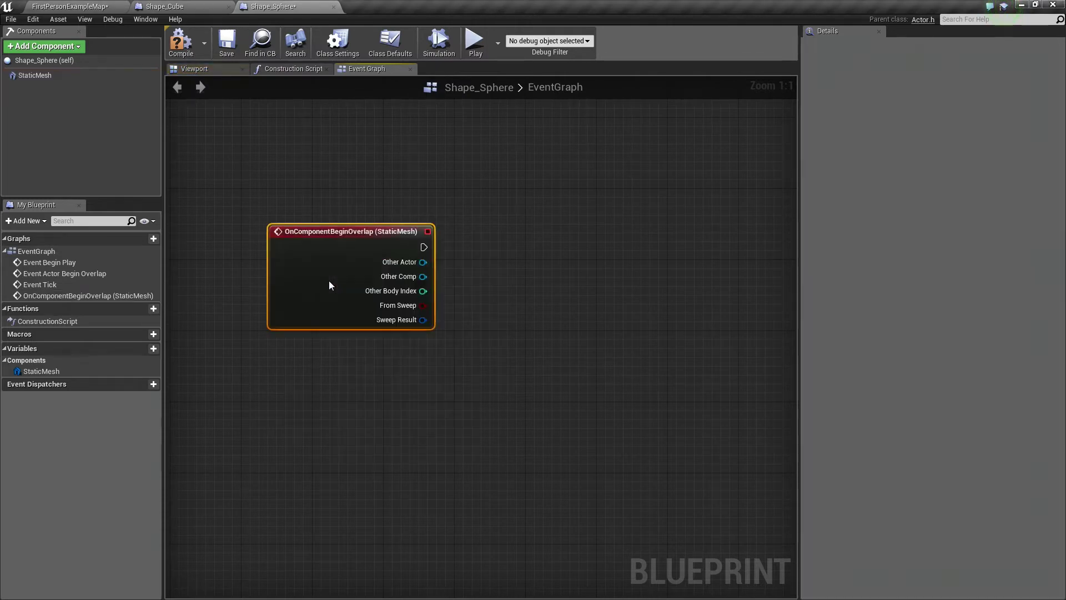
{"action": "right_click_drag", "start_coordinate": [464, 440], "coordinate": [422, 388]}
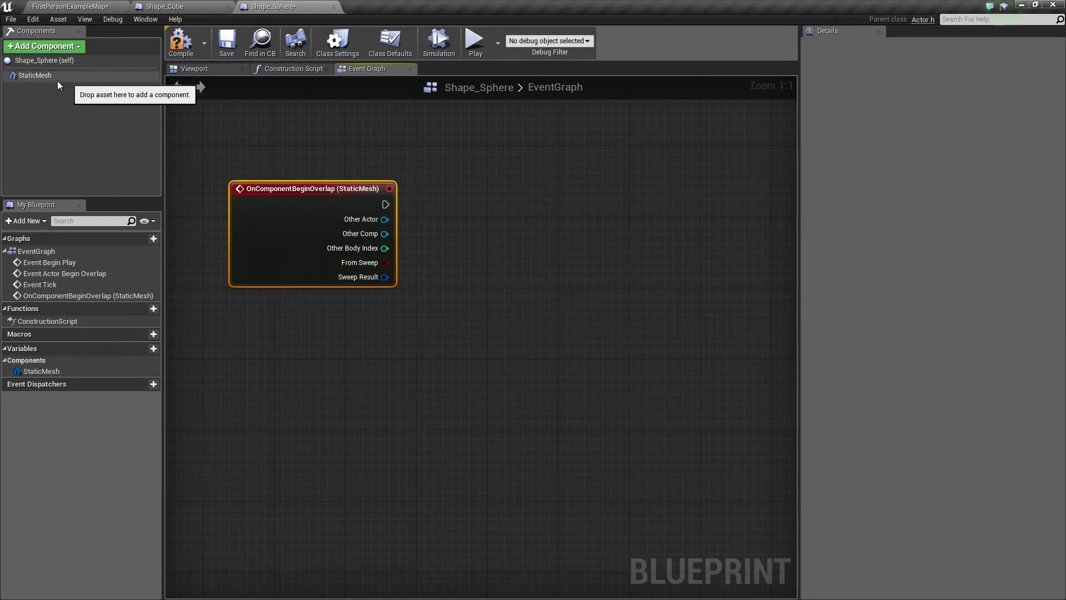
{"action": "left_click", "coordinate": [393, 337]}
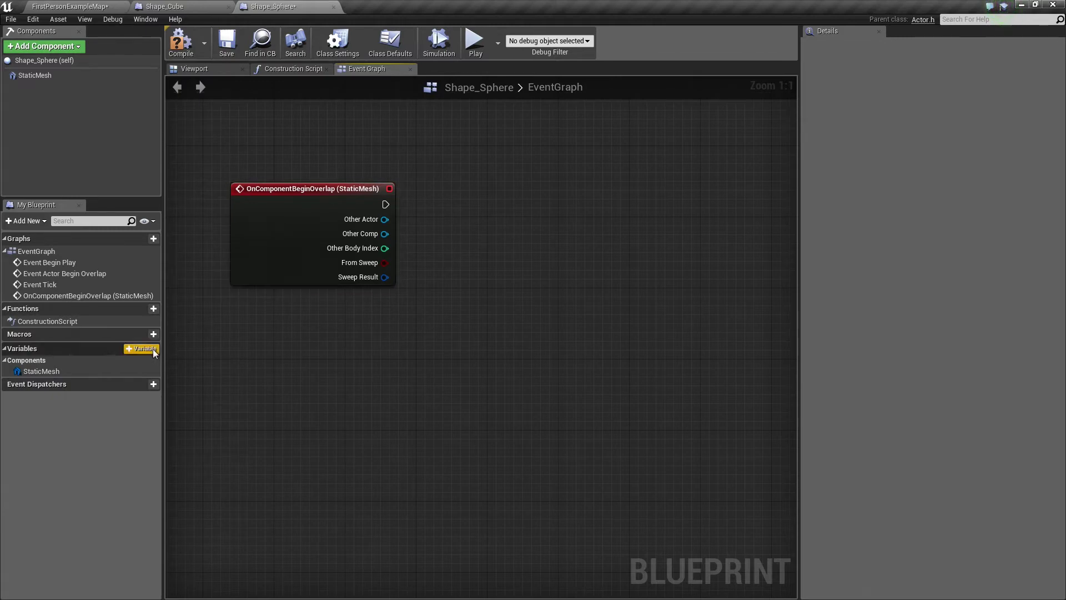
Add a new Shape_Sphere variable named MoverSignal
{"action": "left_click", "coordinate": [135, 348]}
{"action": "left_click", "coordinate": [139, 351]}
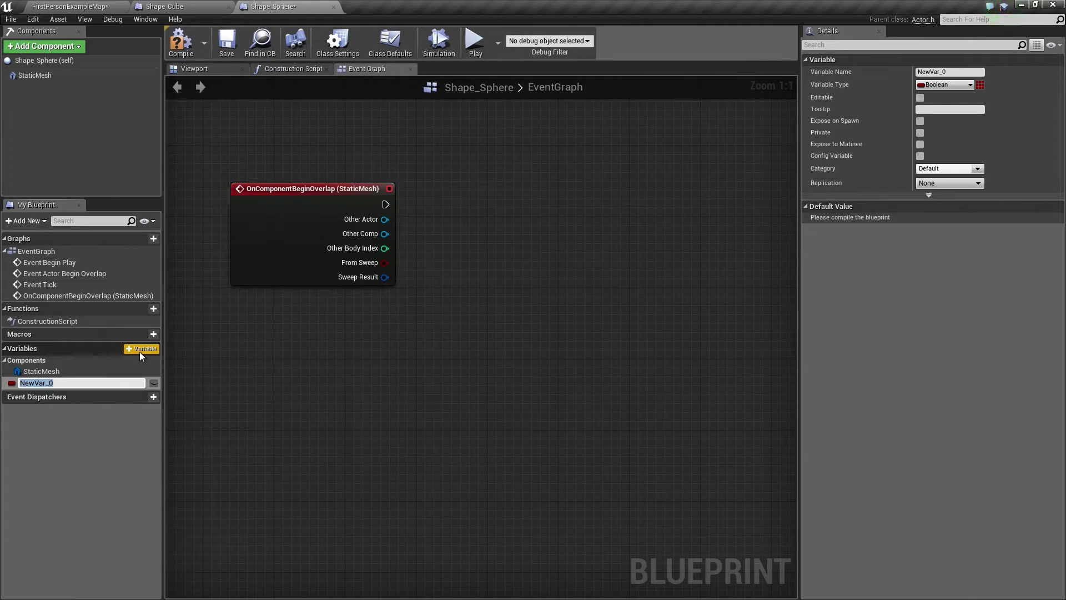
{"action": "type", "text": "MoverSigna"}
{"action": "type", "text": "l"}
{"action": "key", "text": "Return"}
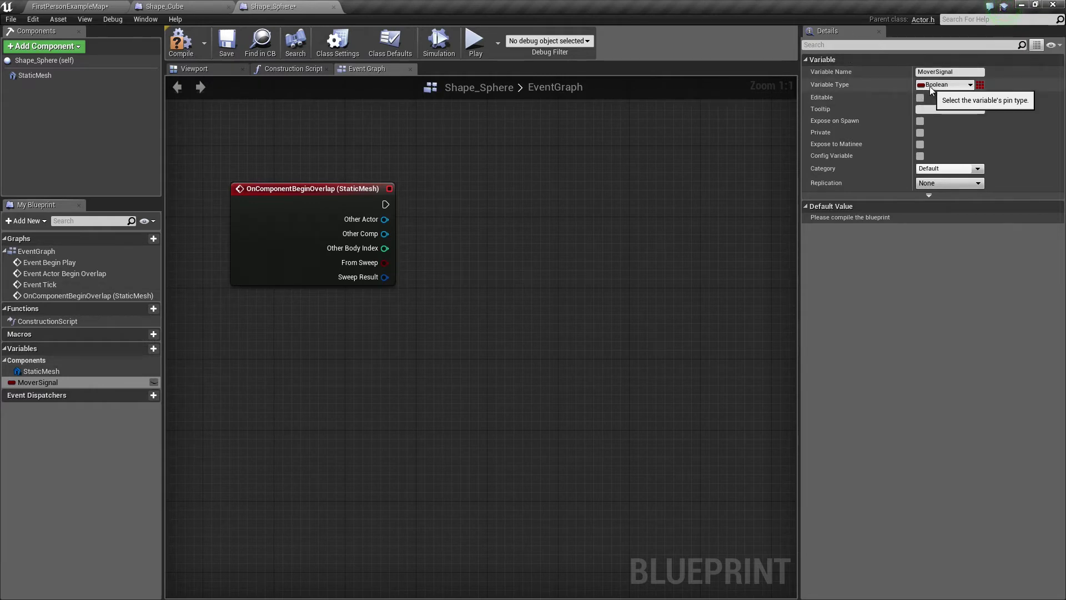
Make MoverSignal an editable Shape Cube object reference
{"action": "left_click", "coordinate": [948, 88]}
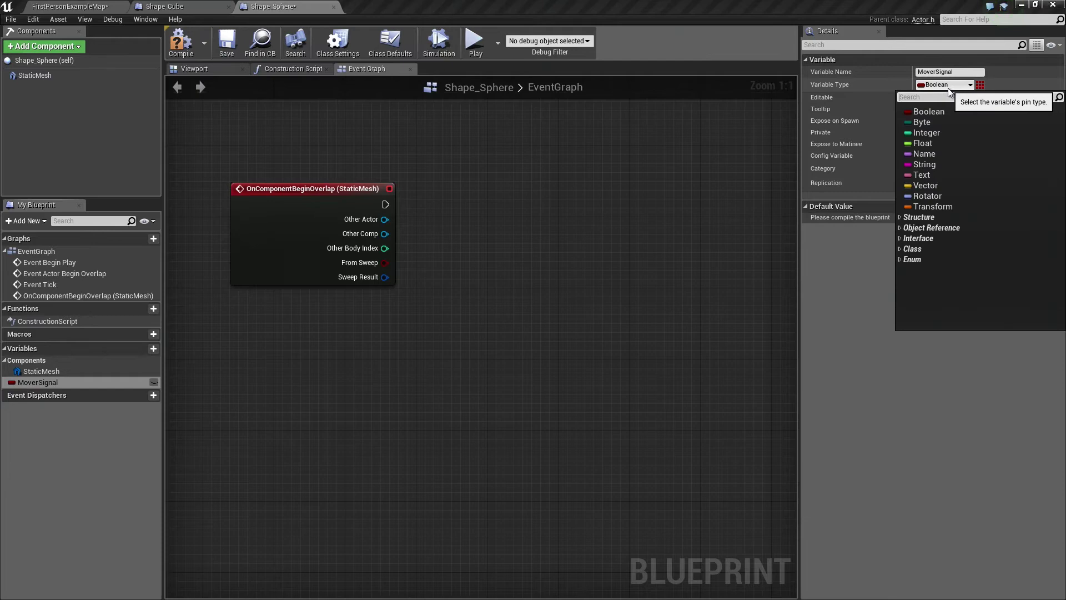
{"action": "type", "text": "shape "}
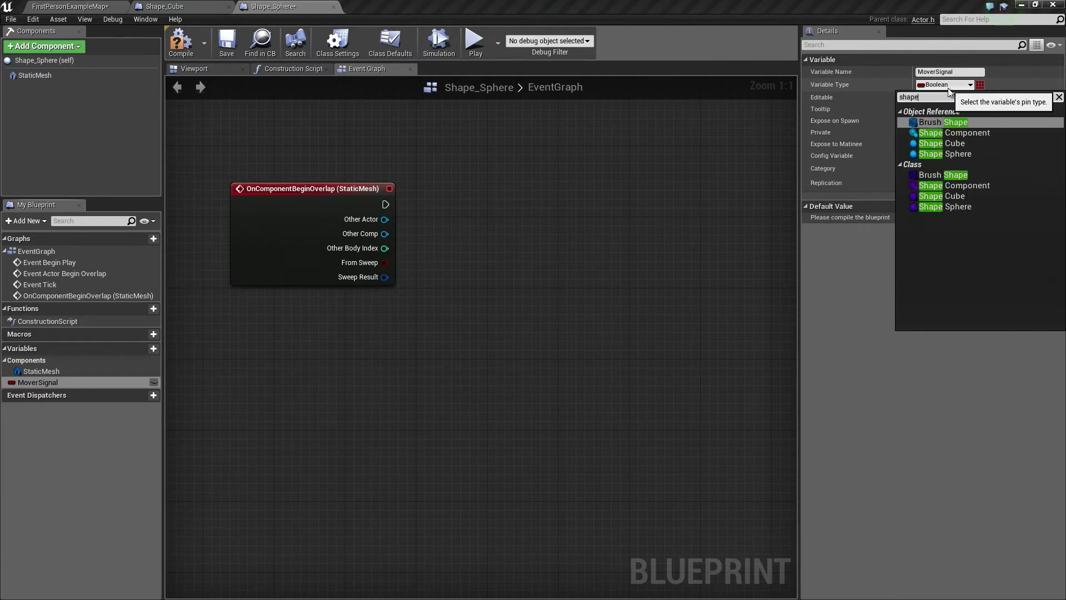
{"action": "type", "text": "cube"}
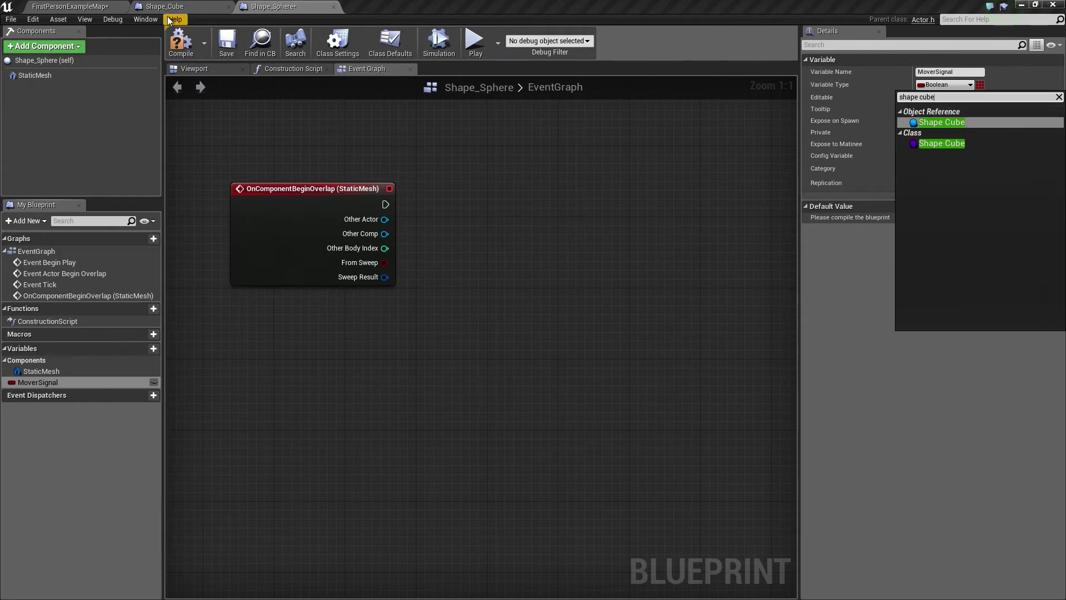
{"action": "left_click", "coordinate": [941, 122]}
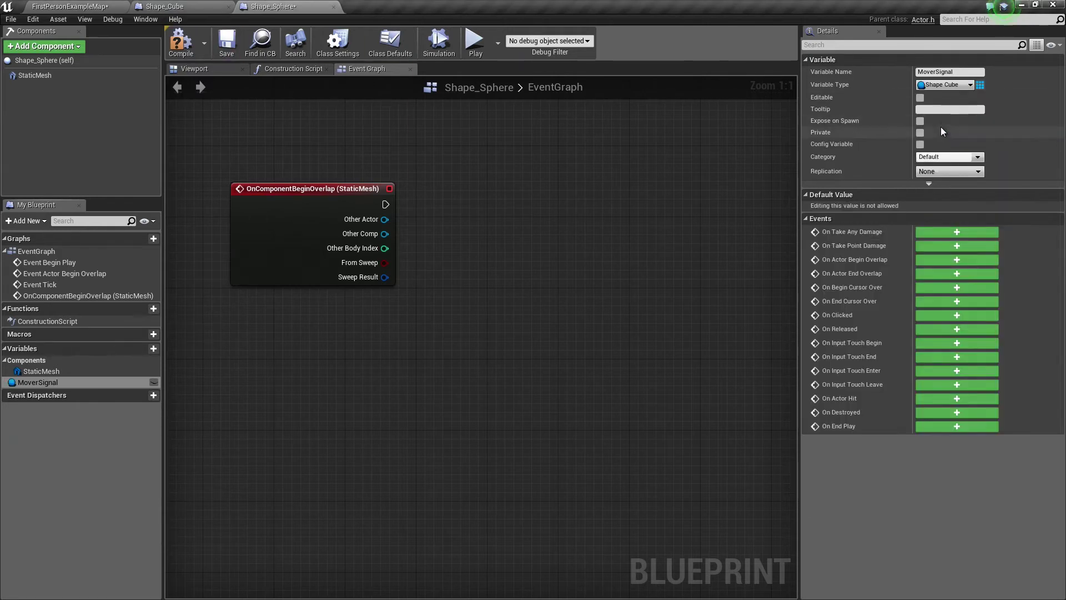
{"action": "left_click", "coordinate": [920, 97]}
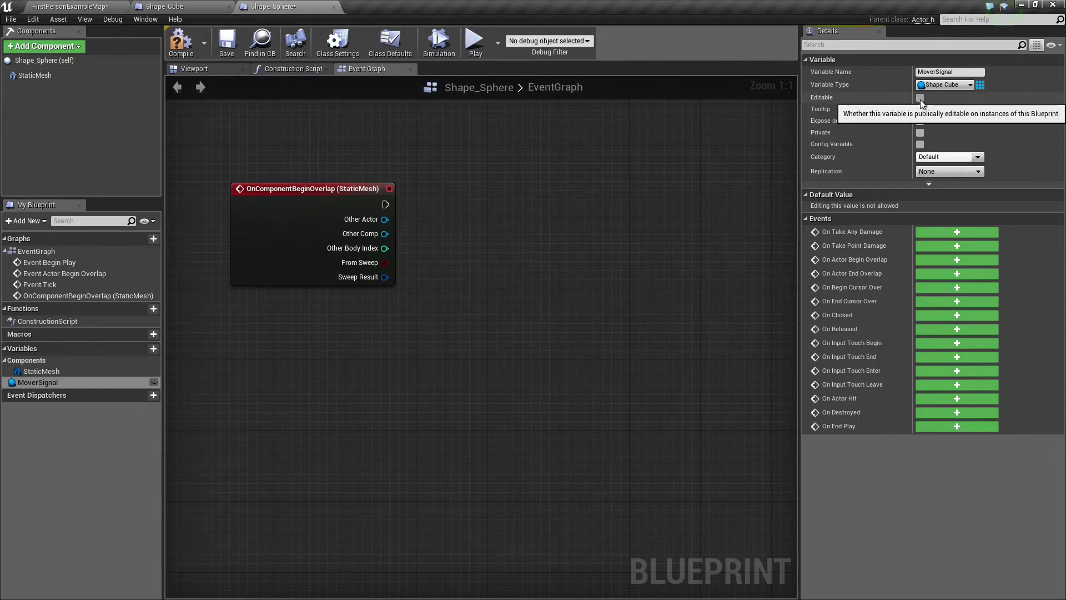
{"action": "right_click_drag", "start_coordinate": [491, 296], "coordinate": [455, 249]}
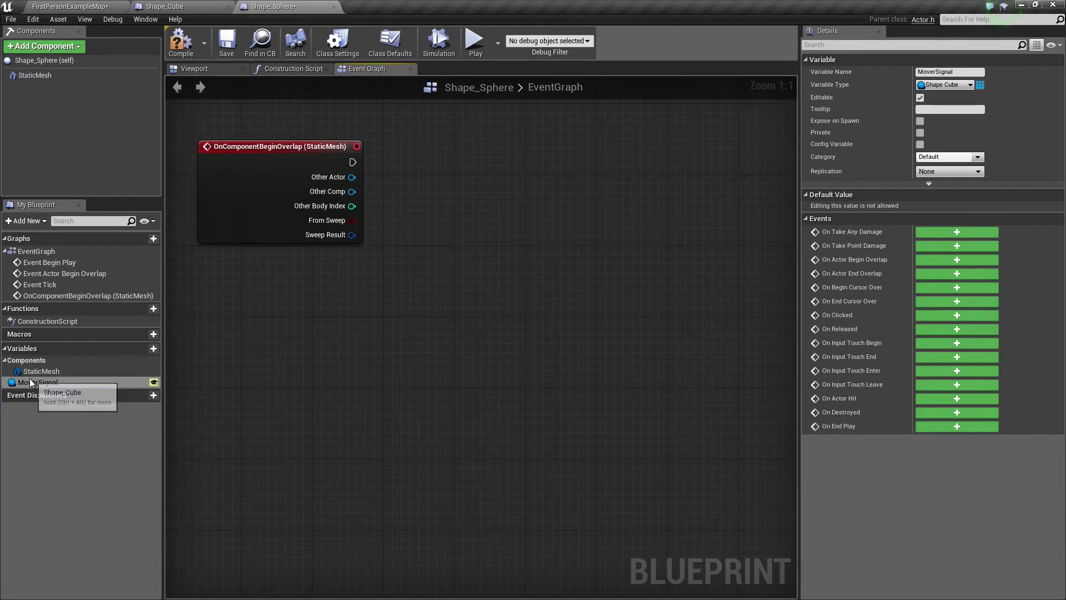
Place a MoverSignal getter feeding an IsValid check that runs on the begin-overlap event
{"action": "mouse_move", "coordinate": [39, 382]}
{"action": "left_mouse_down", "text": "ctrl"}
{"action": "mouse_move", "coordinate": [253, 314]}
{"action": "mouse_move", "coordinate": [270, 277]}
{"action": "left_mouse_up", "text": "ctrl"}
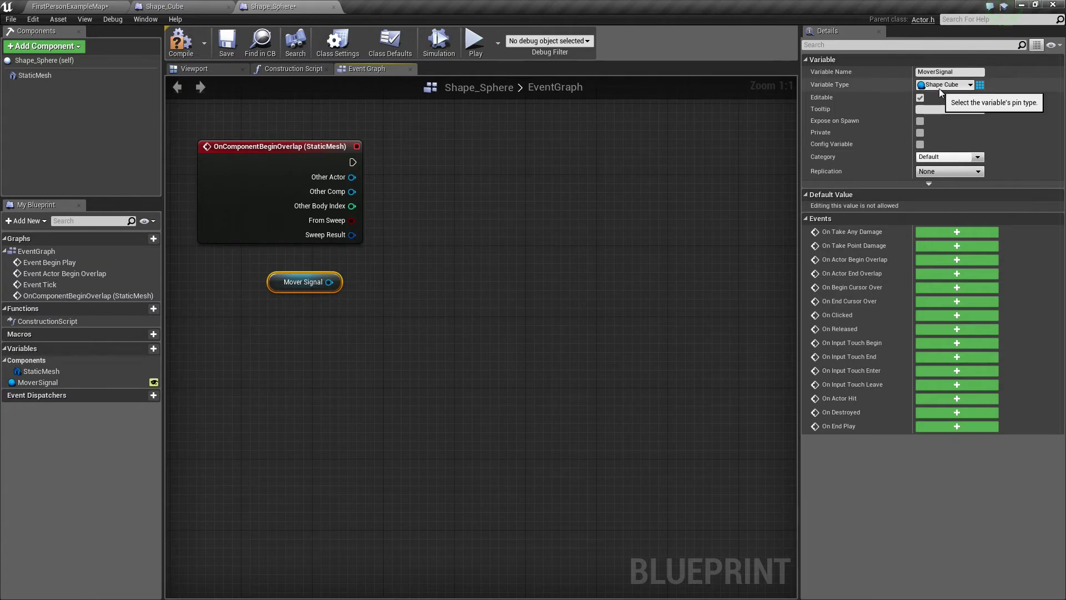
{"action": "left_click_drag", "start_coordinate": [329, 282], "coordinate": [431, 210]}
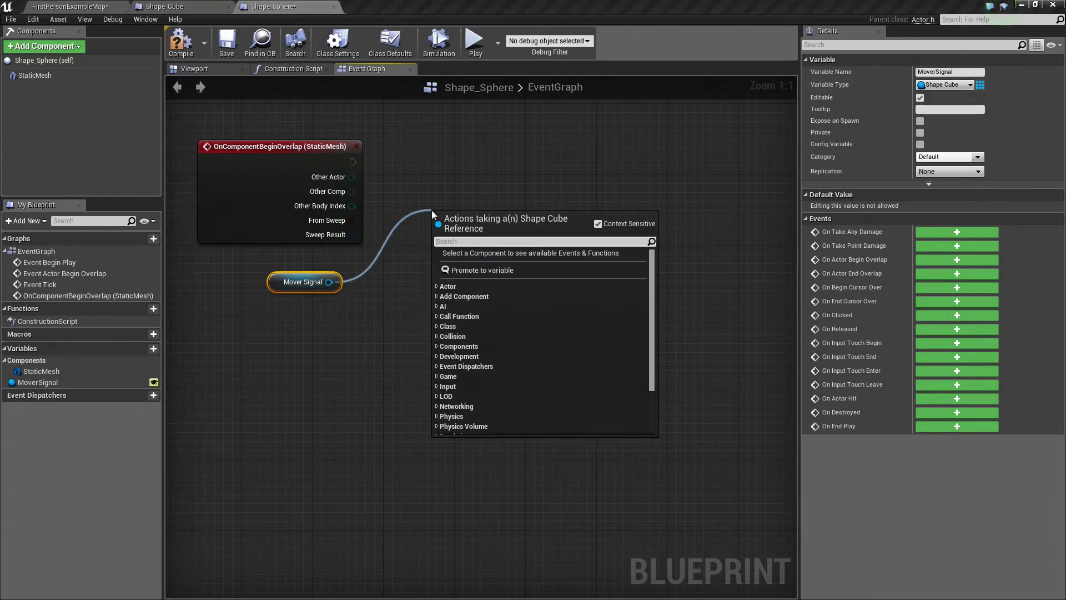
{"action": "type", "text": "is valid"}
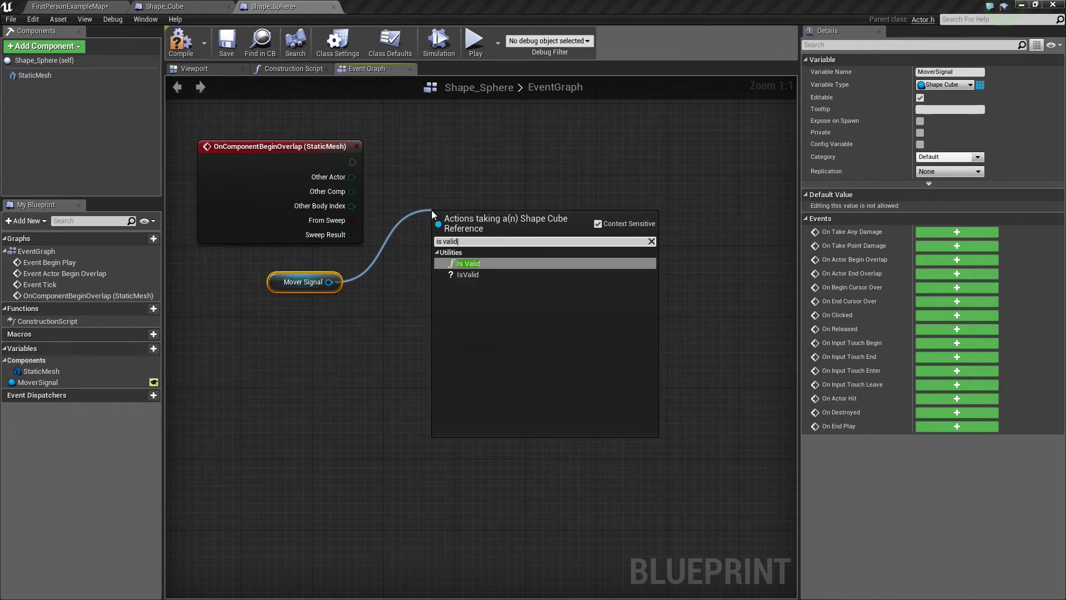
{"action": "key", "text": "Down"}
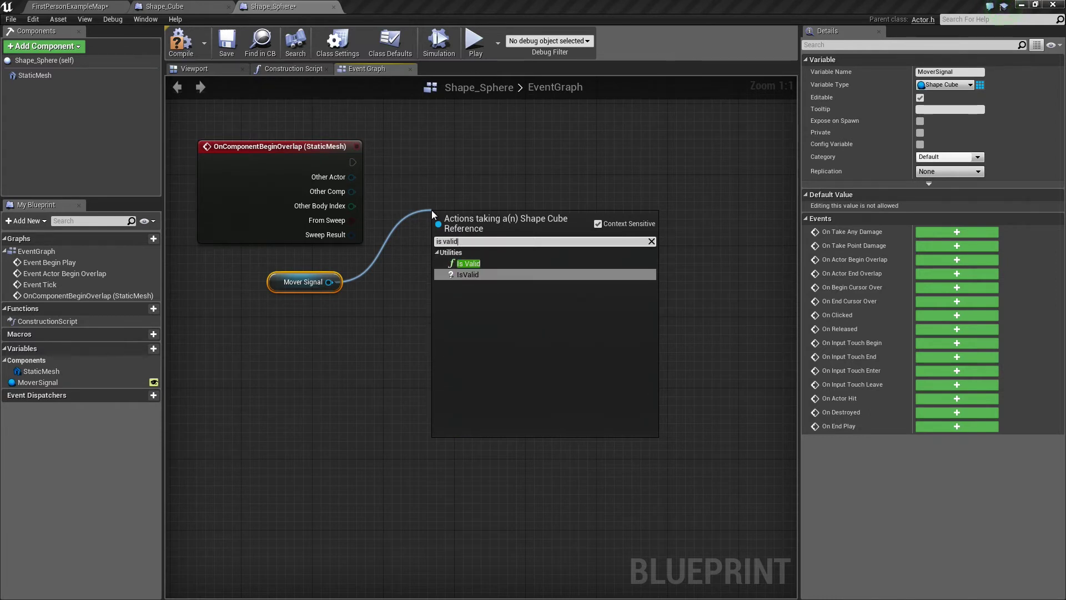
{"action": "key", "text": "Return"}
{"action": "left_click_drag", "start_coordinate": [433, 215], "coordinate": [434, 144]}
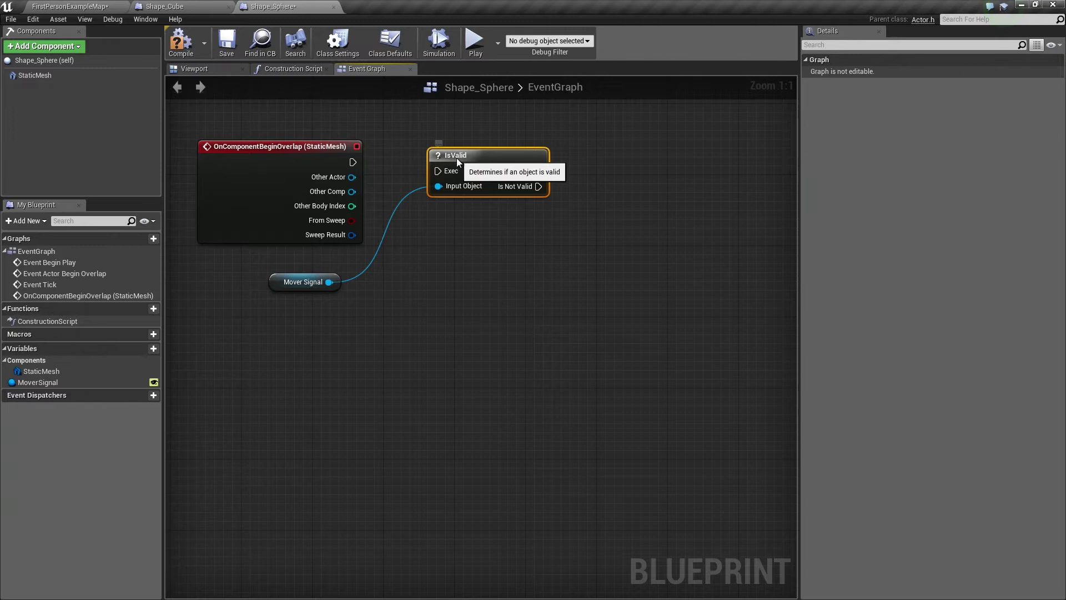
{"action": "left_click_drag", "start_coordinate": [358, 161], "coordinate": [441, 164]}
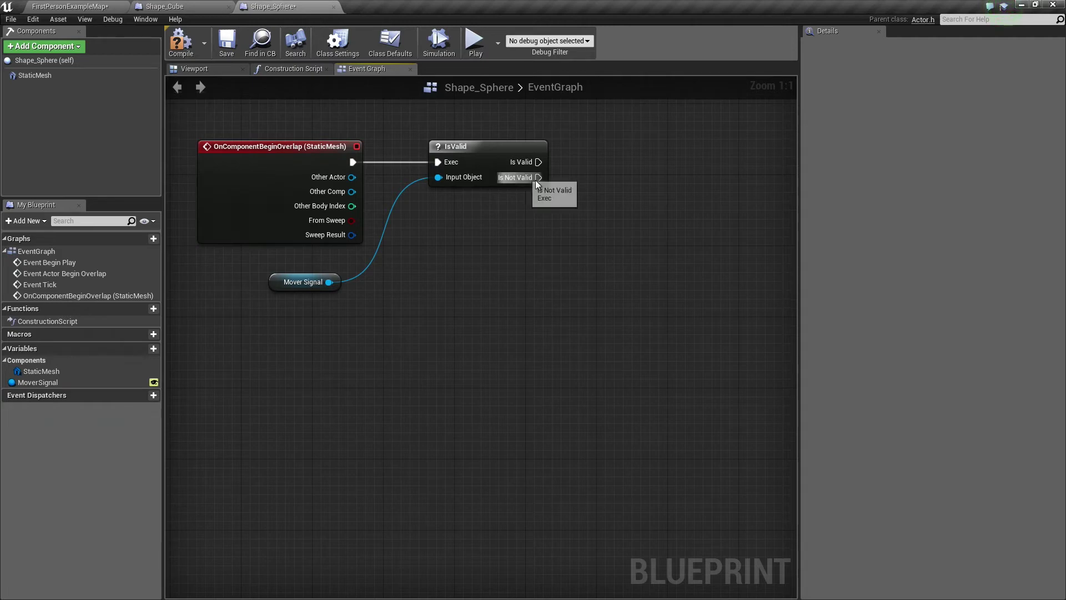
{"action": "right_click_drag", "start_coordinate": [570, 248], "coordinate": [518, 255]}
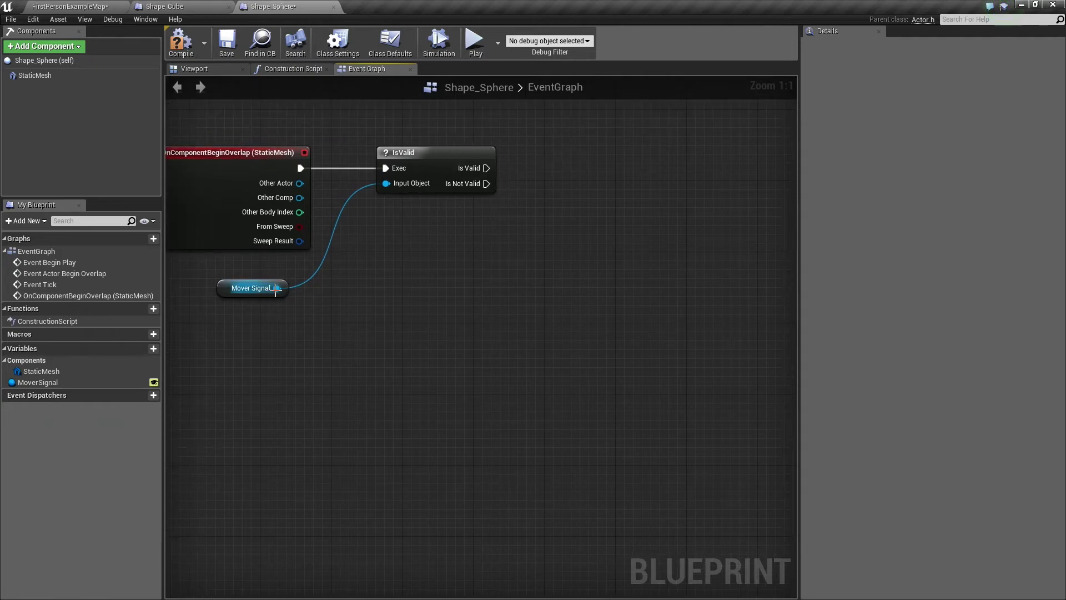
Call Move Up Event on MoverSignal from IsValid's Is Valid output
{"action": "mouse_move", "coordinate": [273, 287]}
{"action": "left_mouse_down"}
{"action": "mouse_move", "coordinate": [478, 242]}
{"action": "mouse_move", "coordinate": [472, 227]}
{"action": "left_mouse_up"}
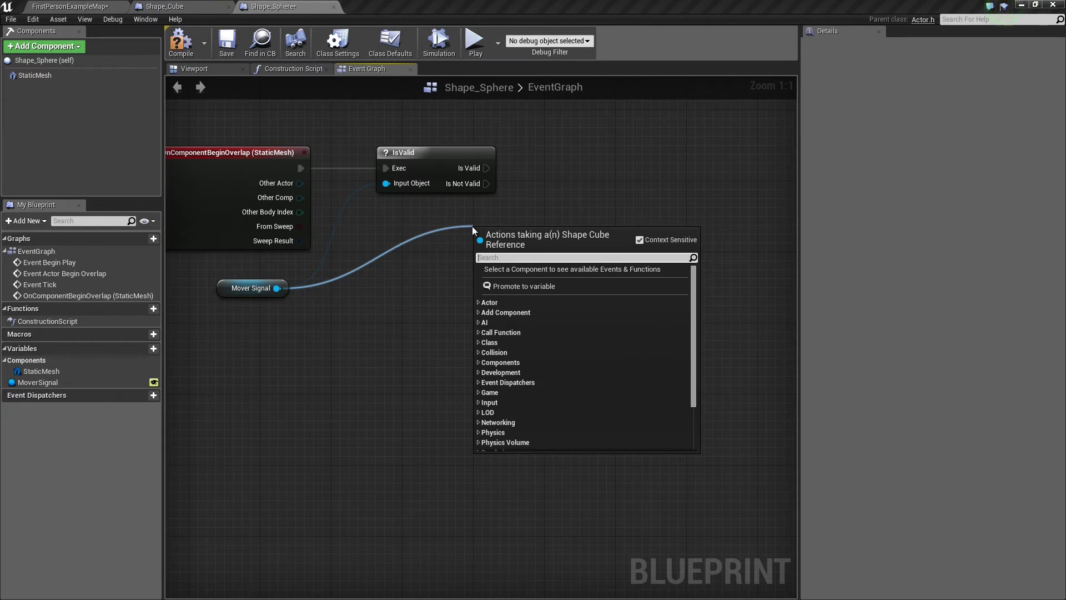
{"action": "type", "text": "move up e"}
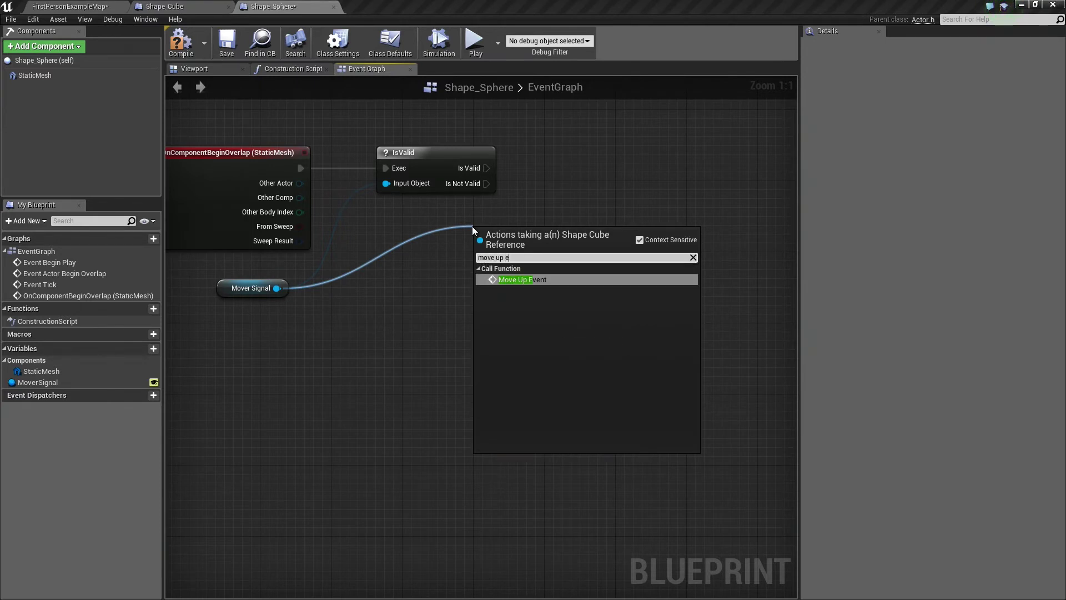
{"action": "type", "text": "vent"}
{"action": "key", "text": "Return"}
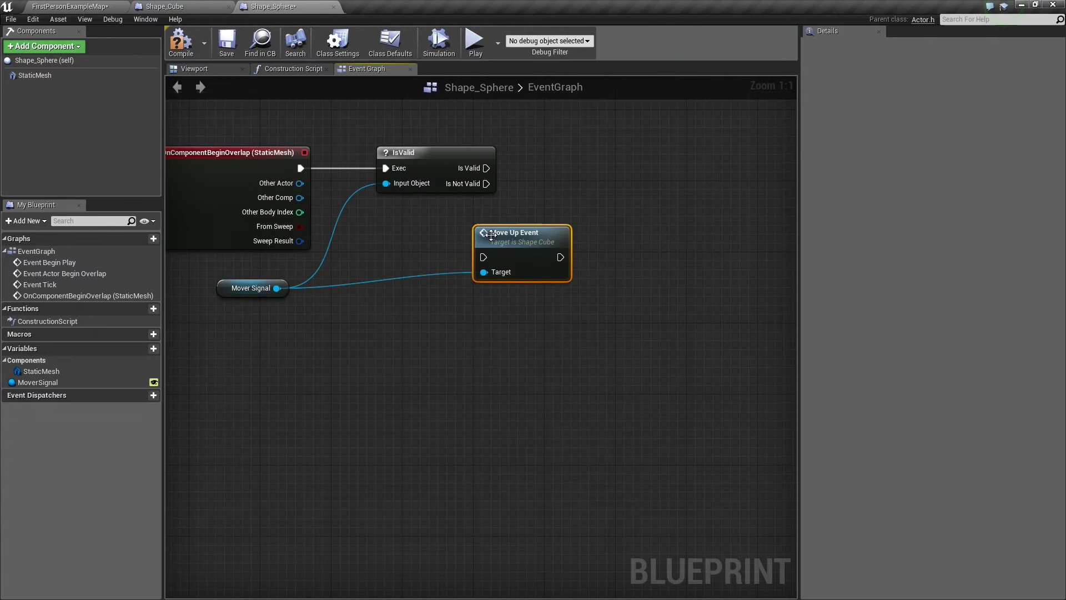
{"action": "left_click_drag", "start_coordinate": [503, 233], "coordinate": [558, 147]}
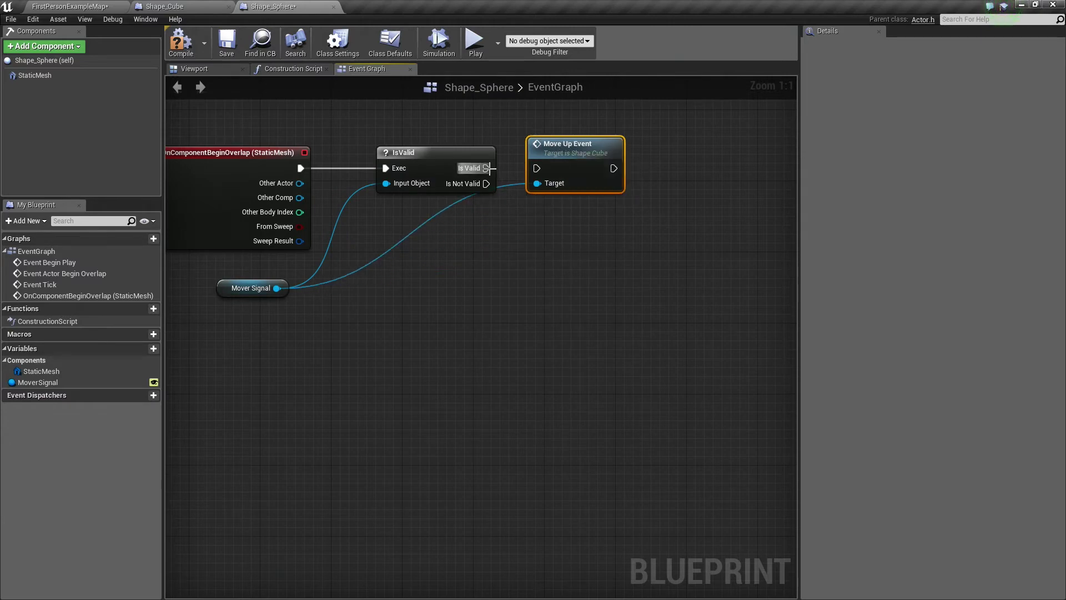
{"action": "left_click_drag", "start_coordinate": [486, 168], "coordinate": [536, 168]}
{"action": "right_click_drag", "start_coordinate": [546, 233], "coordinate": [617, 240]}
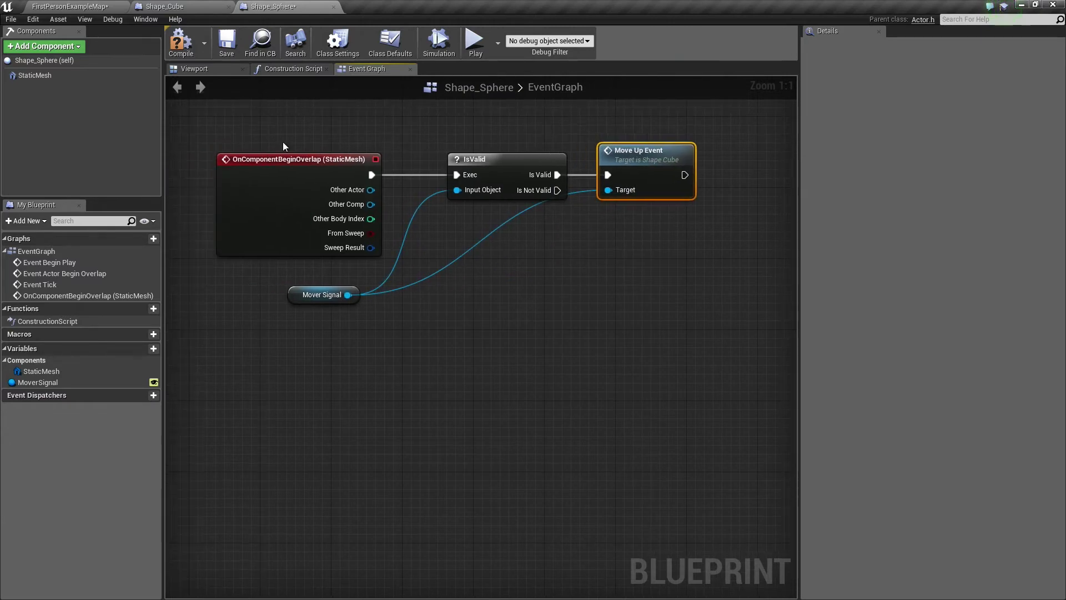
{"action": "right_click_drag", "start_coordinate": [331, 296], "coordinate": [265, 301]}
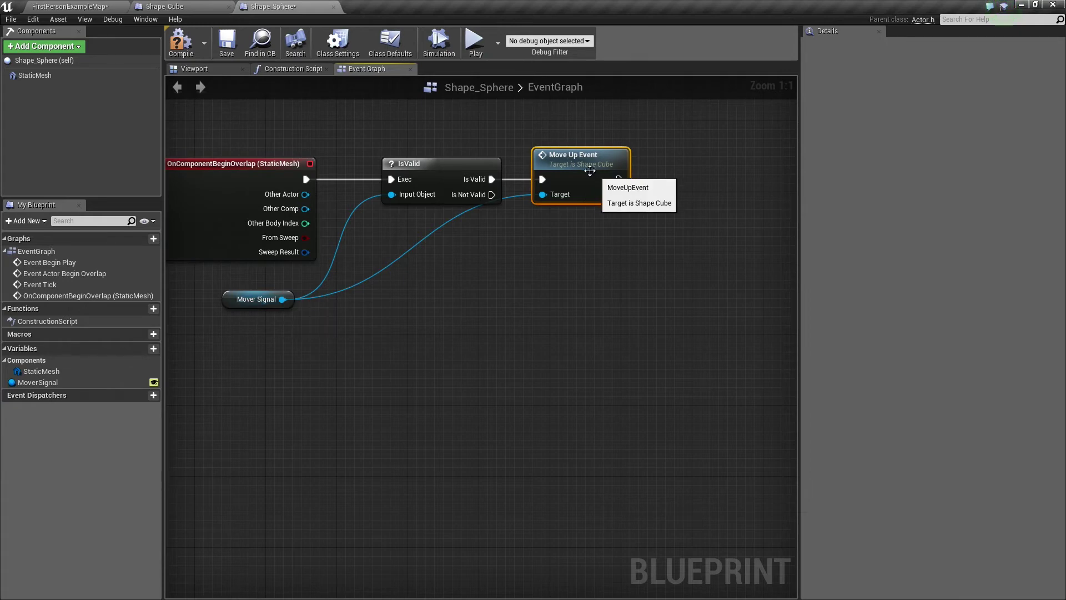
Inspect Shape_Cube's MoveUpEvent graph, then return to the FirstPersonExampleMap level
{"action": "double_click", "coordinate": [588, 168]}
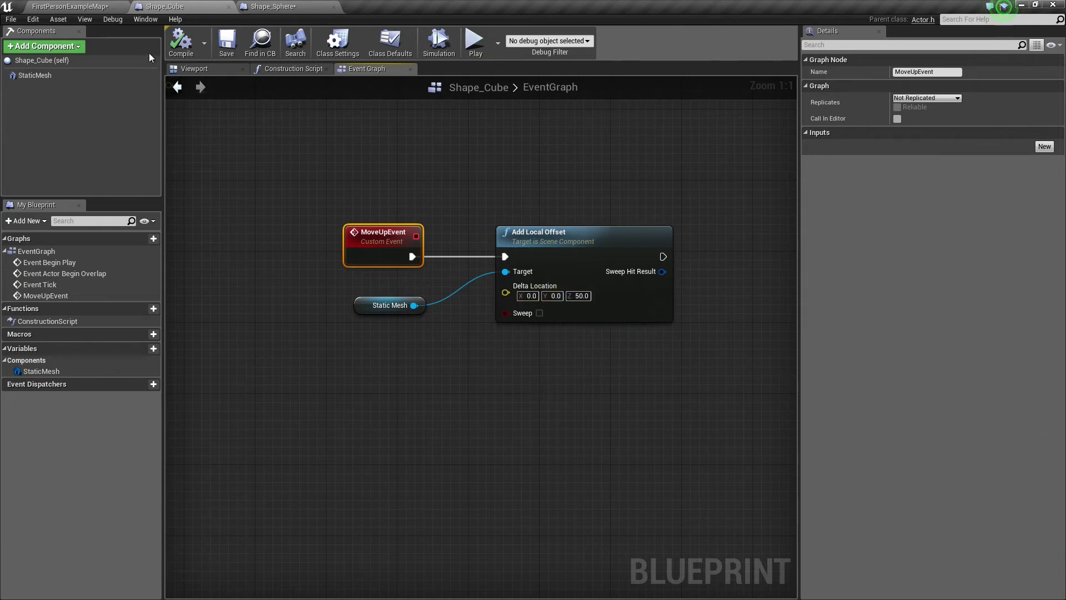
{"action": "left_click", "coordinate": [89, 5]}
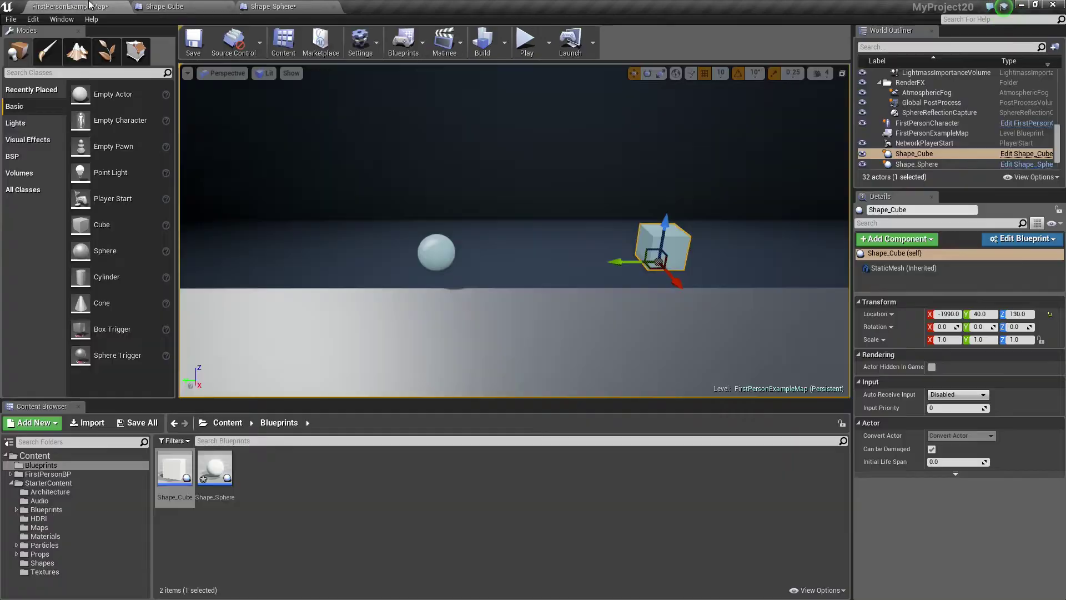
Compile and save the Shape_Sphere Blueprint
{"action": "left_click", "coordinate": [302, 6]}
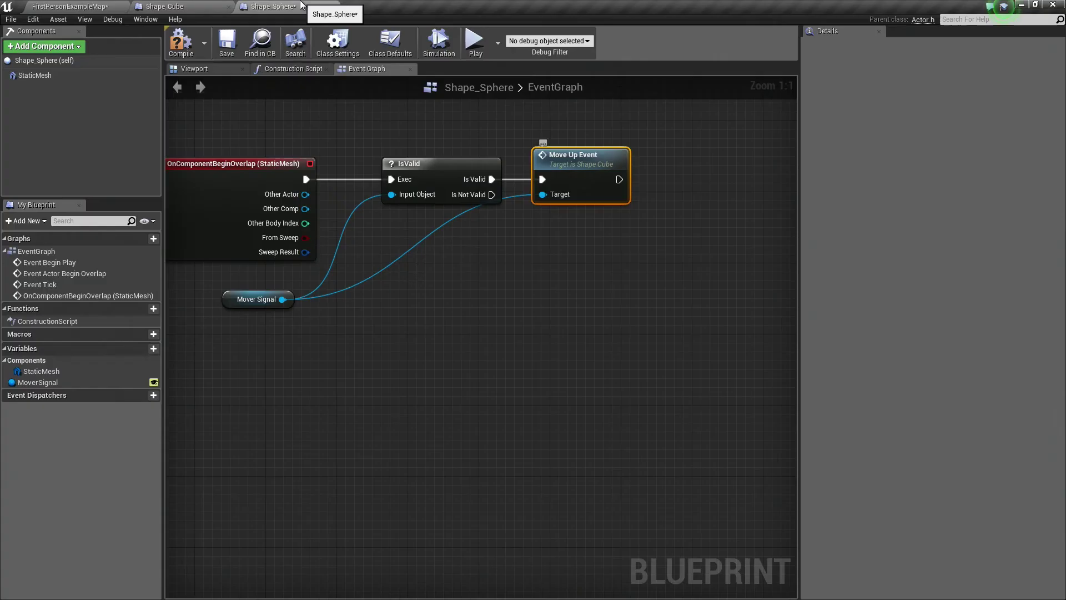
{"action": "left_click", "coordinate": [181, 43]}
{"action": "left_click", "coordinate": [229, 53]}
Play-test the level from the level editor, walking toward the sphere
{"action": "left_click", "coordinate": [58, 6]}
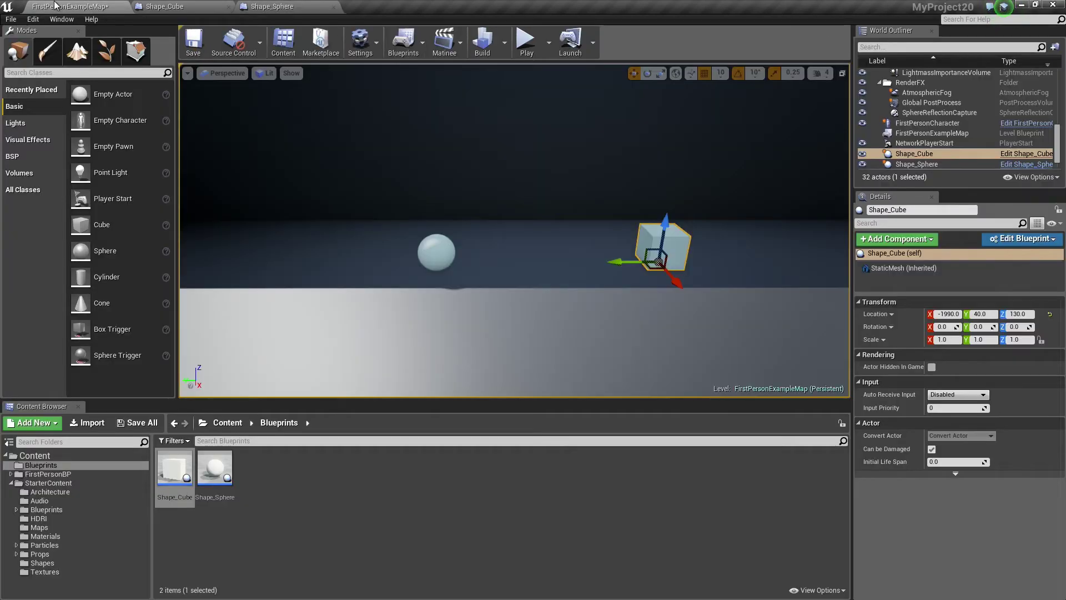
{"action": "left_click", "coordinate": [526, 54]}
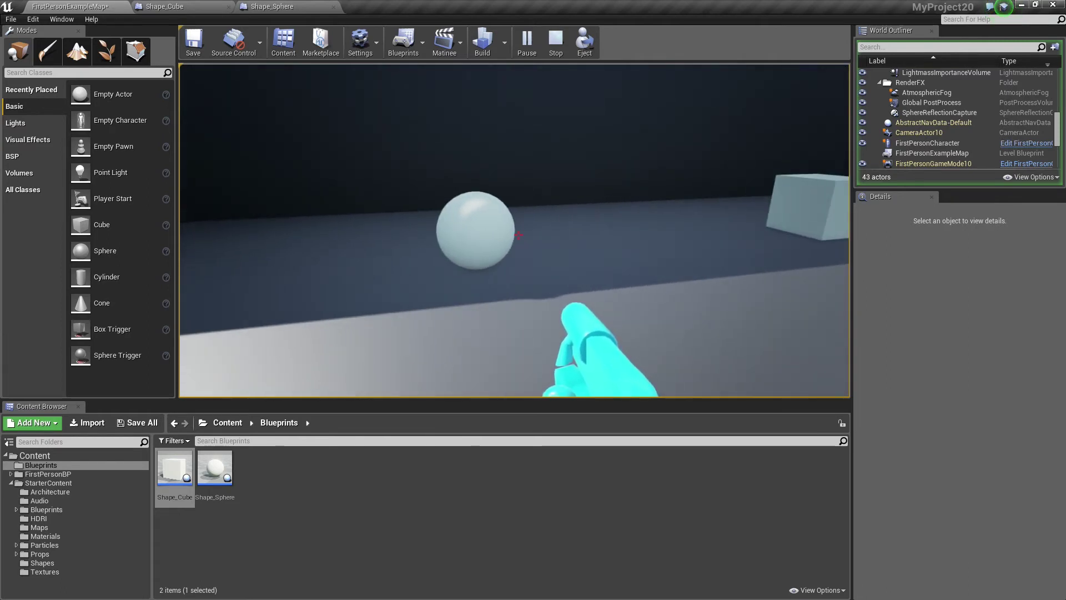
{"action": "key", "text": "w"}
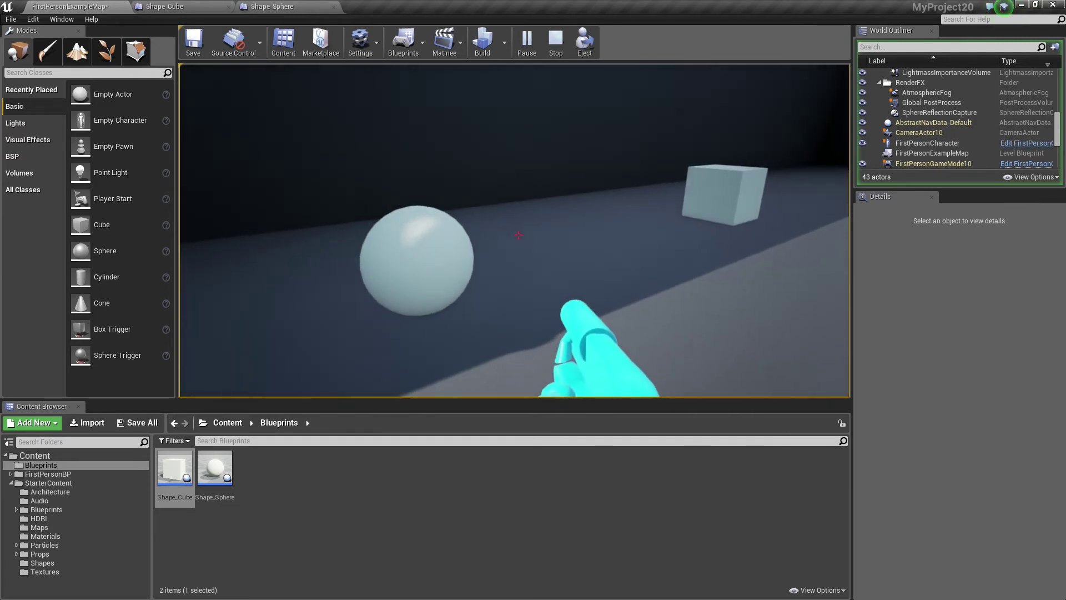
Stop the play test, select the sphere and frame both shapes in the viewport
{"action": "key", "text": "Escape"}
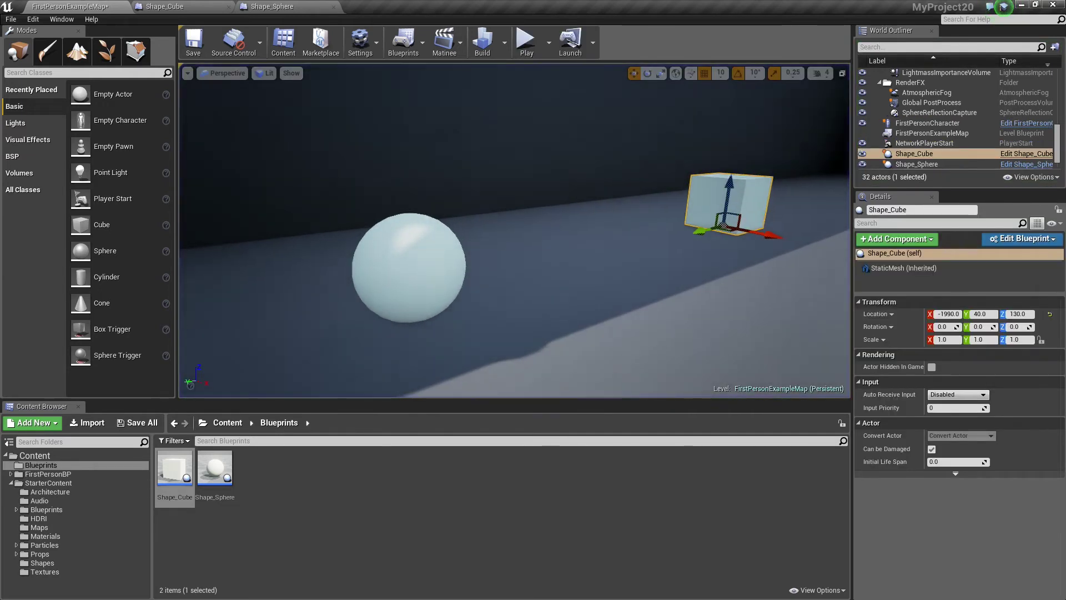
{"action": "scroll", "coordinate": [539, 302], "scroll_direction": "down", "scroll_amount": 5}
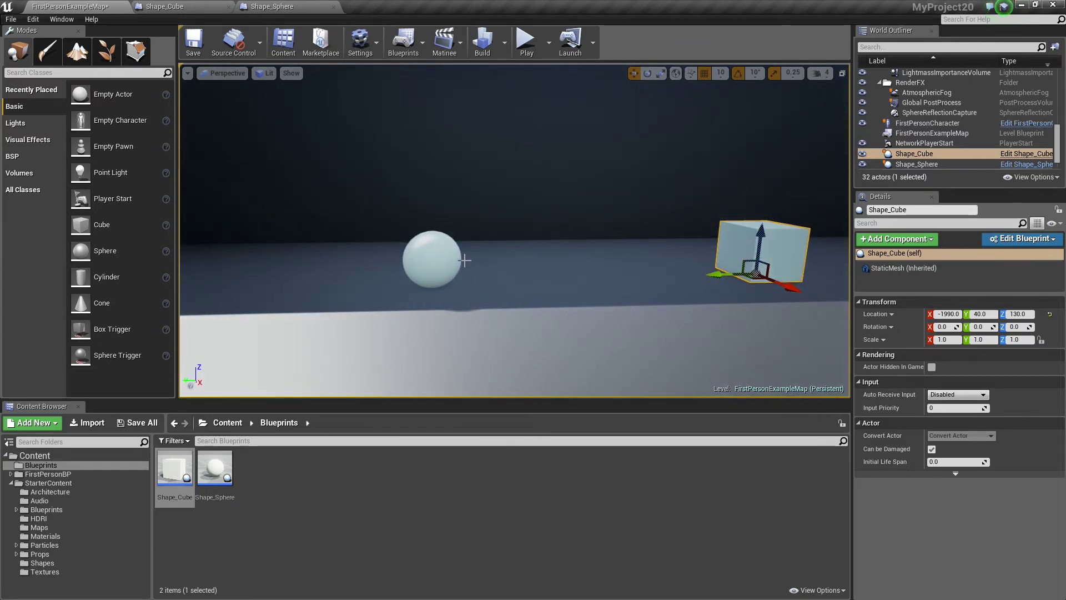
{"action": "left_click", "coordinate": [425, 259]}
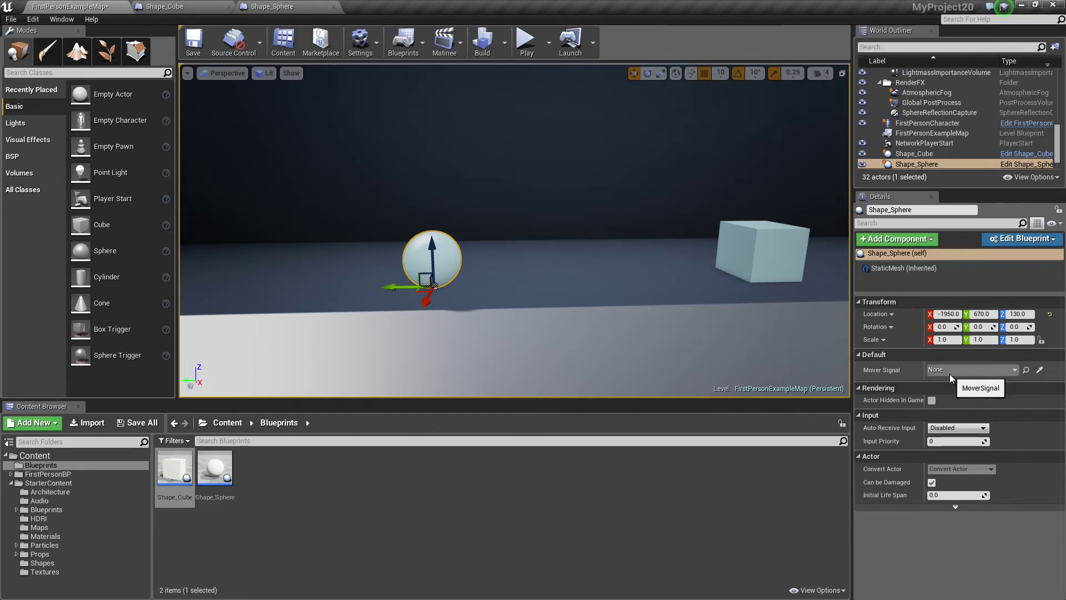
{"action": "right_click_drag", "start_coordinate": [514, 222], "coordinate": [500, 222]}
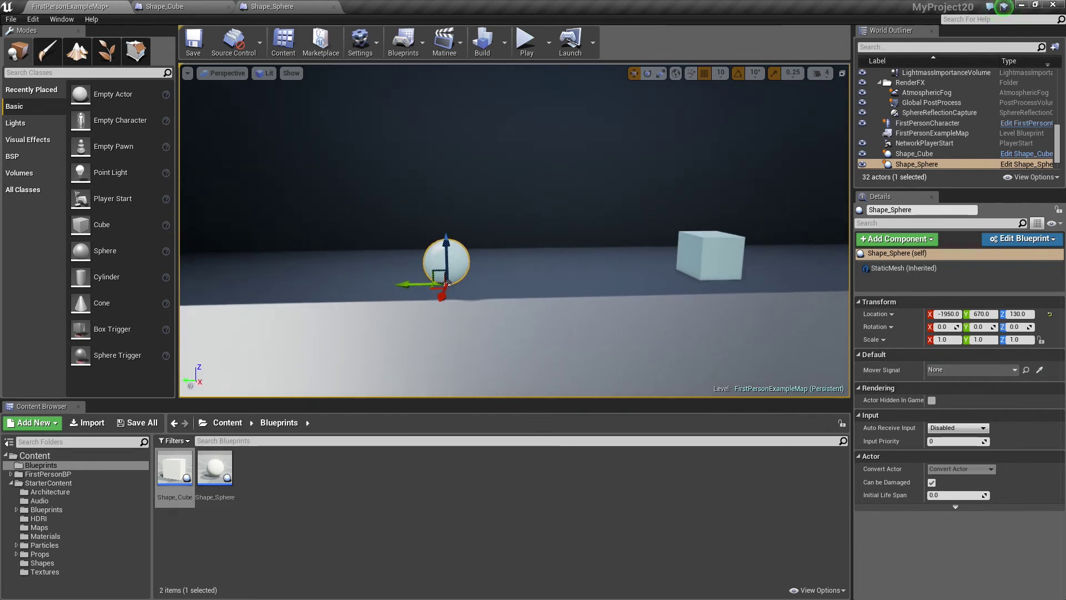
{"action": "right_click_drag", "start_coordinate": [580, 277], "coordinate": [578, 277]}
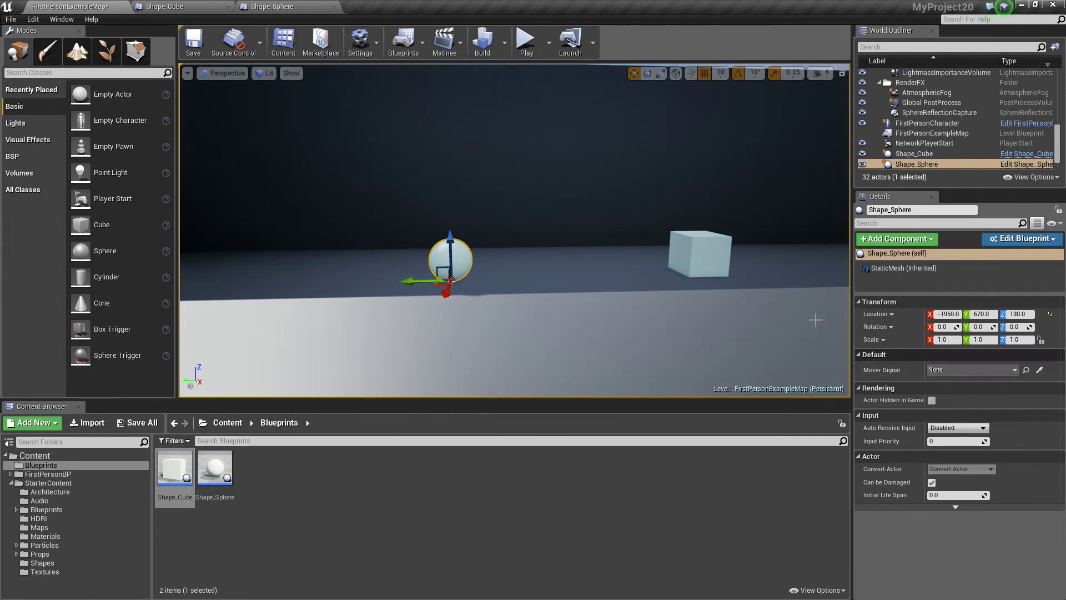
Alt-drag the cube along Y to create Shape_Cube2, then reselect the sphere
{"action": "left_click", "coordinate": [717, 269]}
{"action": "key", "text": "f"}
{"action": "middle_click_drag", "start_coordinate": [623, 293], "coordinate": [622, 292]}
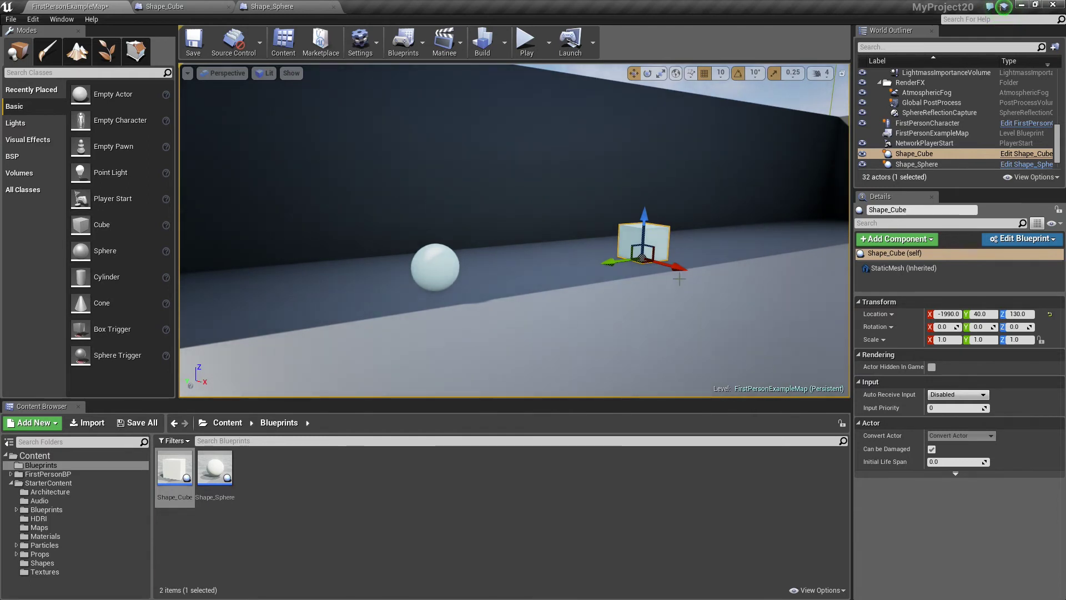
{"action": "left_click_drag", "start_coordinate": [677, 269], "coordinate": [777, 303], "text": "alt"}
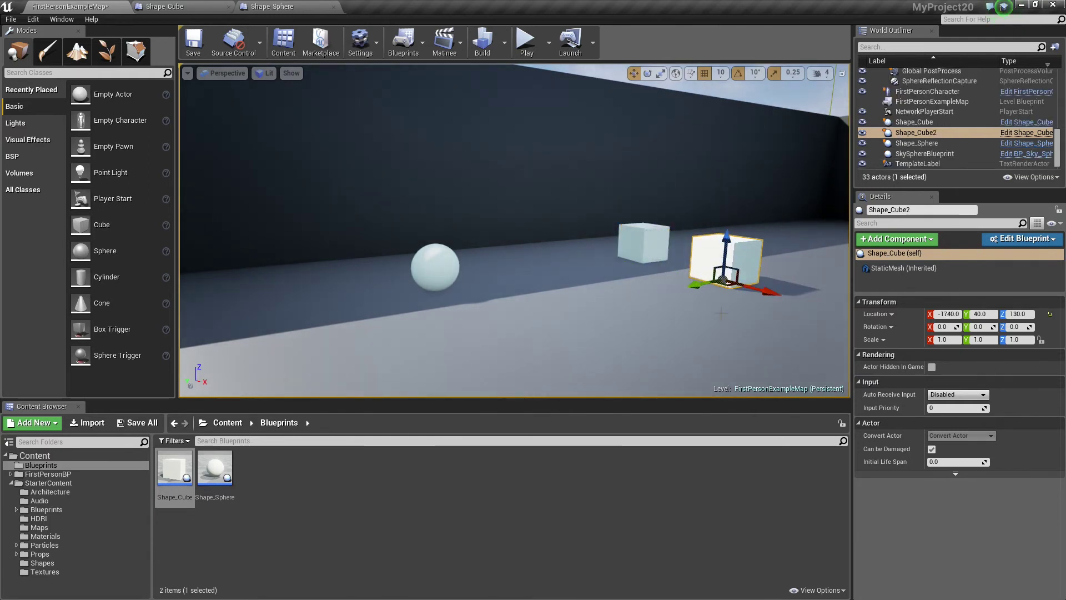
{"action": "right_click_drag", "start_coordinate": [585, 257], "coordinate": [585, 258]}
{"action": "left_click", "coordinate": [501, 275]}
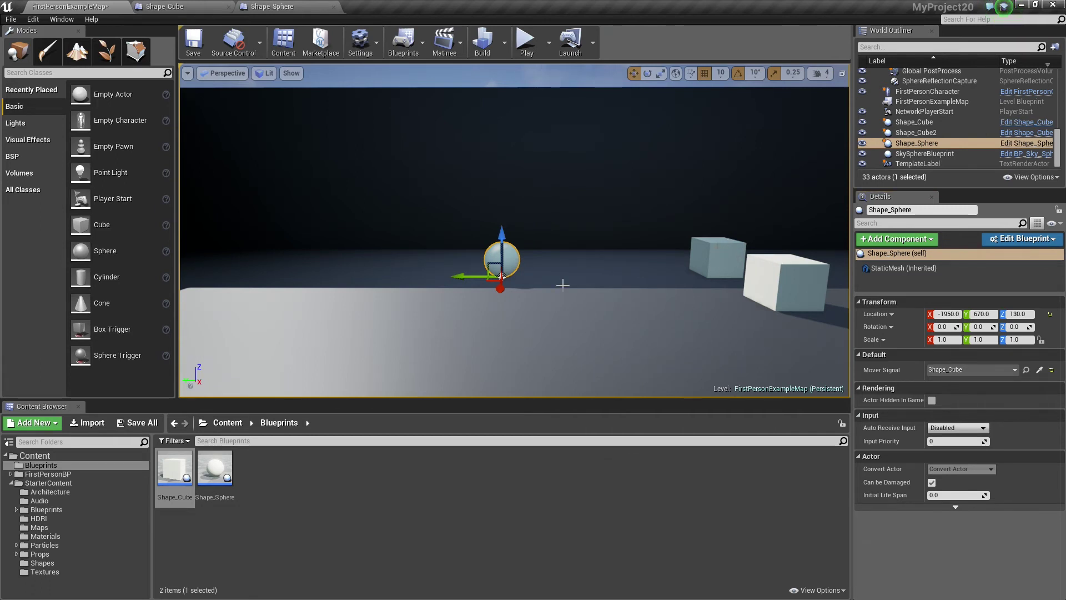
Play-test by walking into the sphere and back to watch the cube rise, then stop
{"action": "right_click_drag", "start_coordinate": [562, 285], "coordinate": [495, 143]}
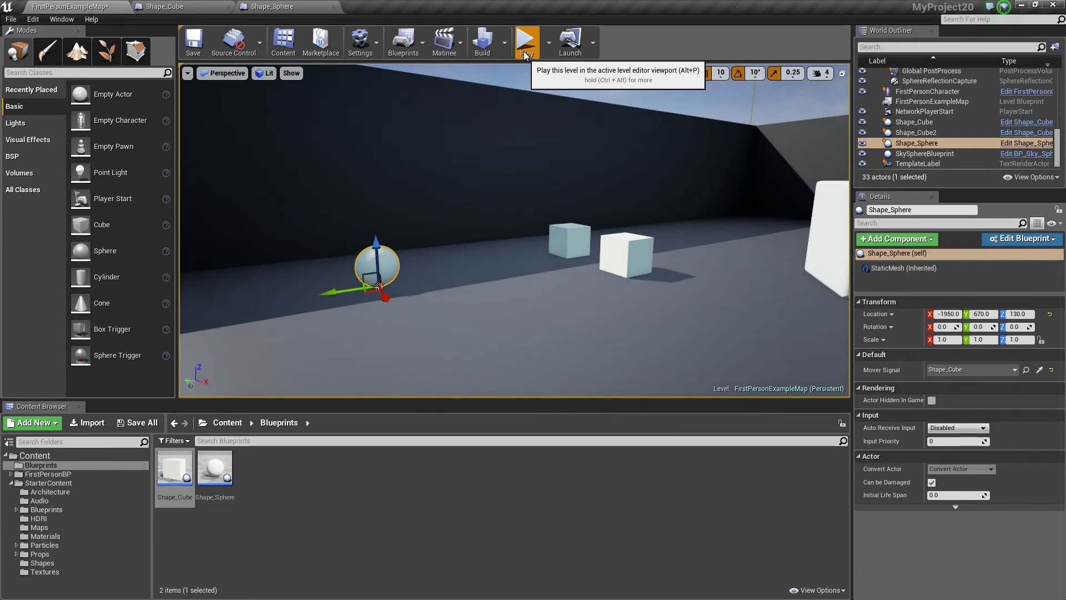
{"action": "left_click", "coordinate": [525, 56]}
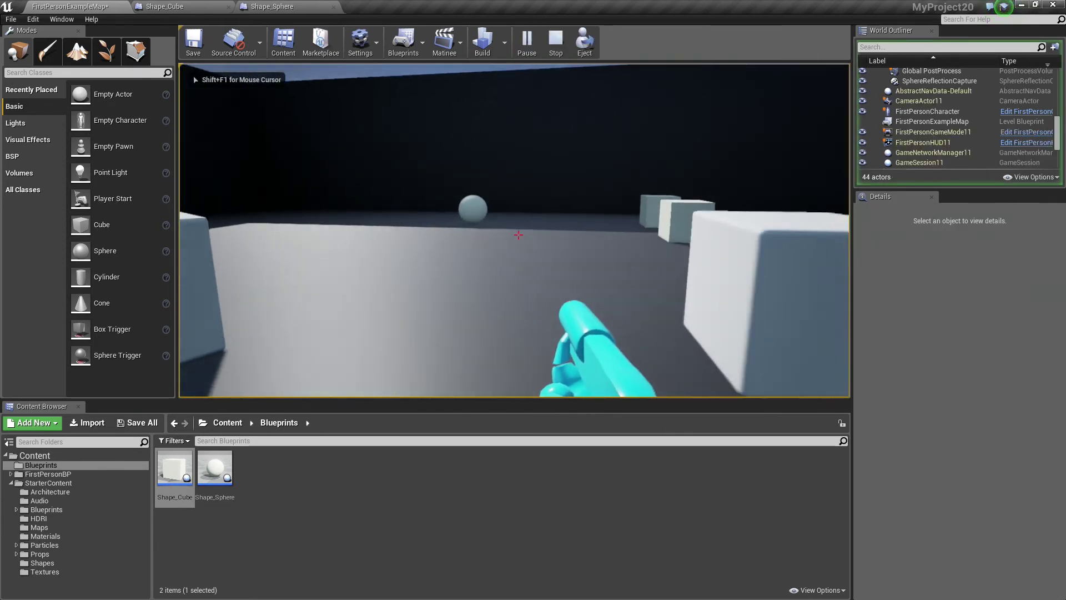
{"action": "key", "text": "w"}
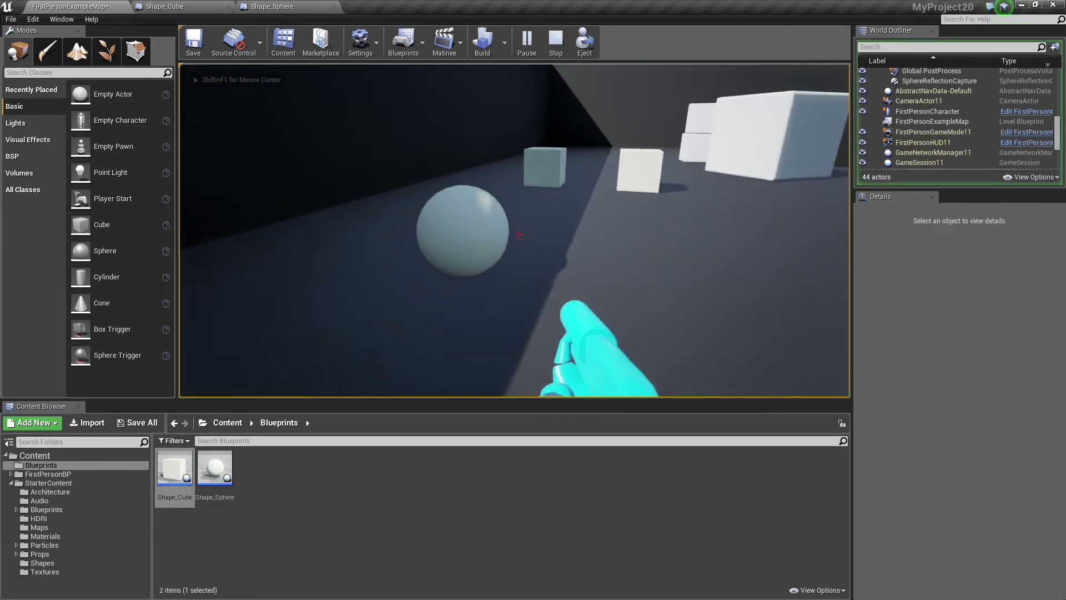
{"action": "key", "text": "w"}
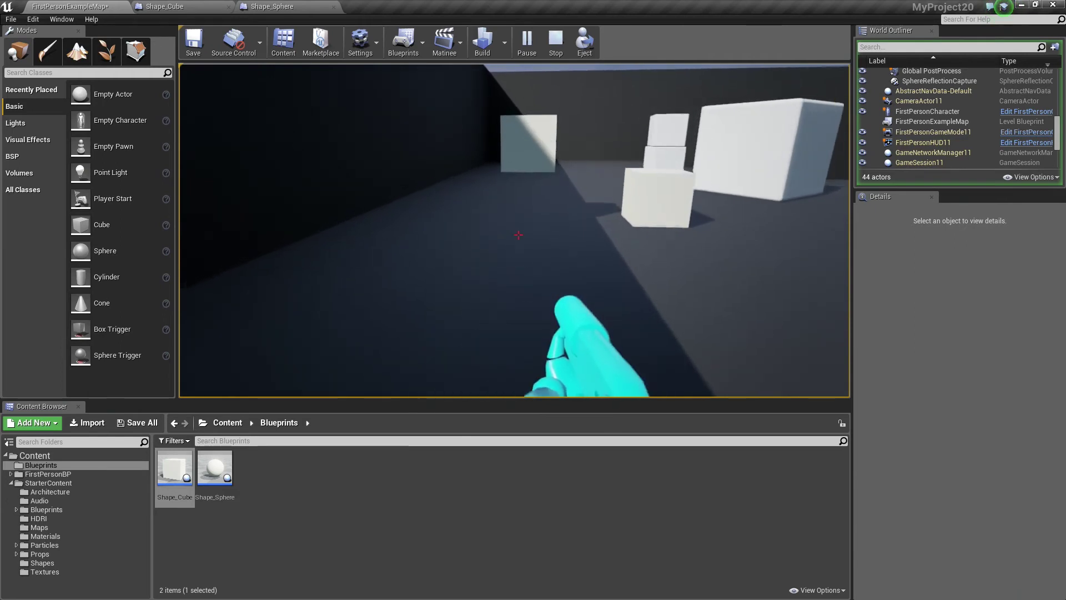
{"action": "key", "text": "s"}
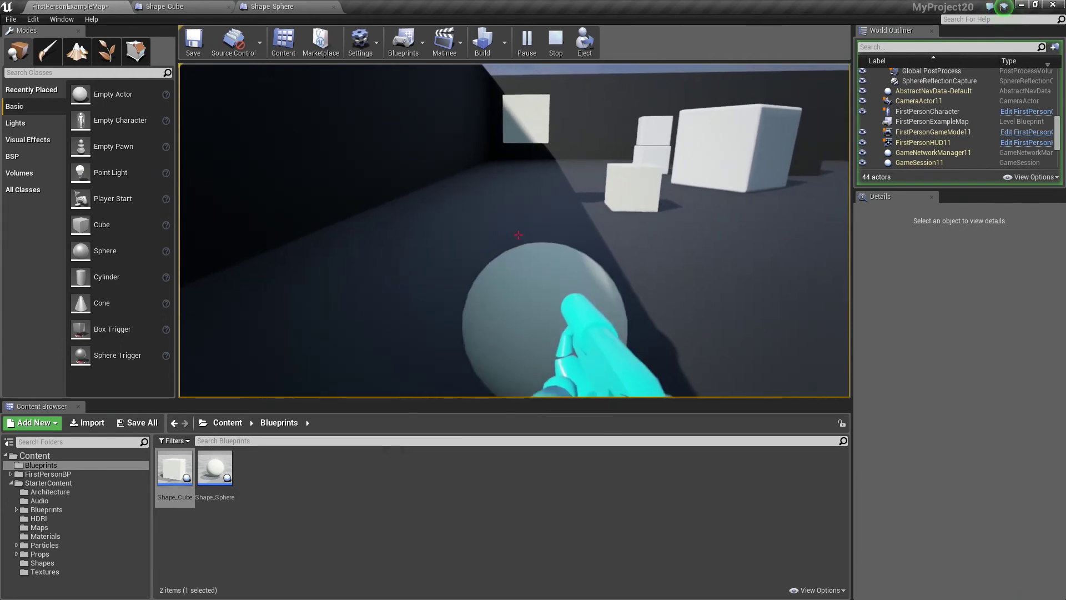
{"action": "key", "text": "w"}
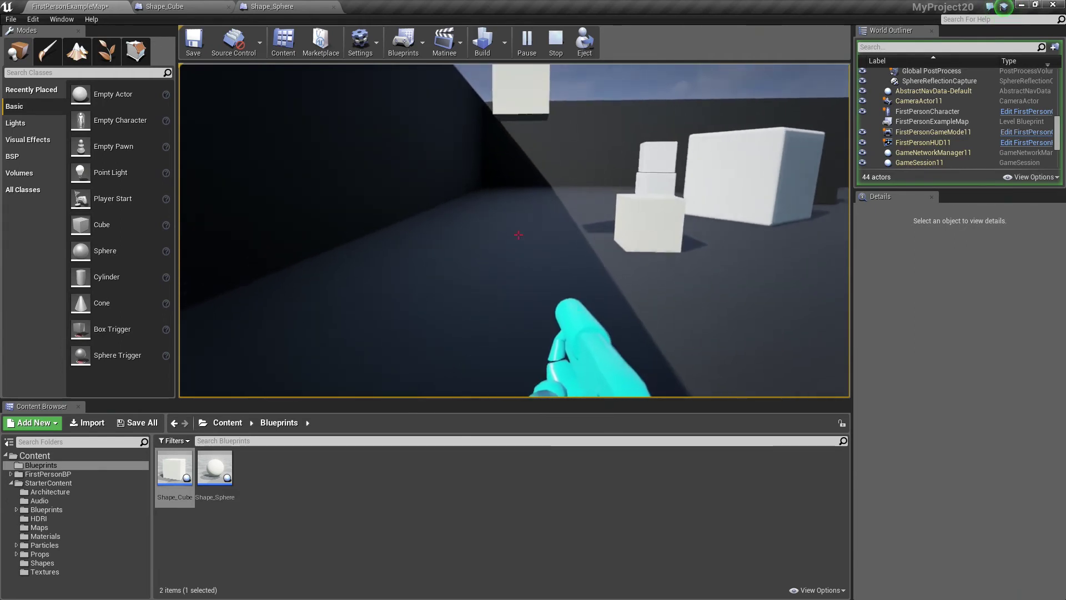
{"action": "key", "text": "s"}
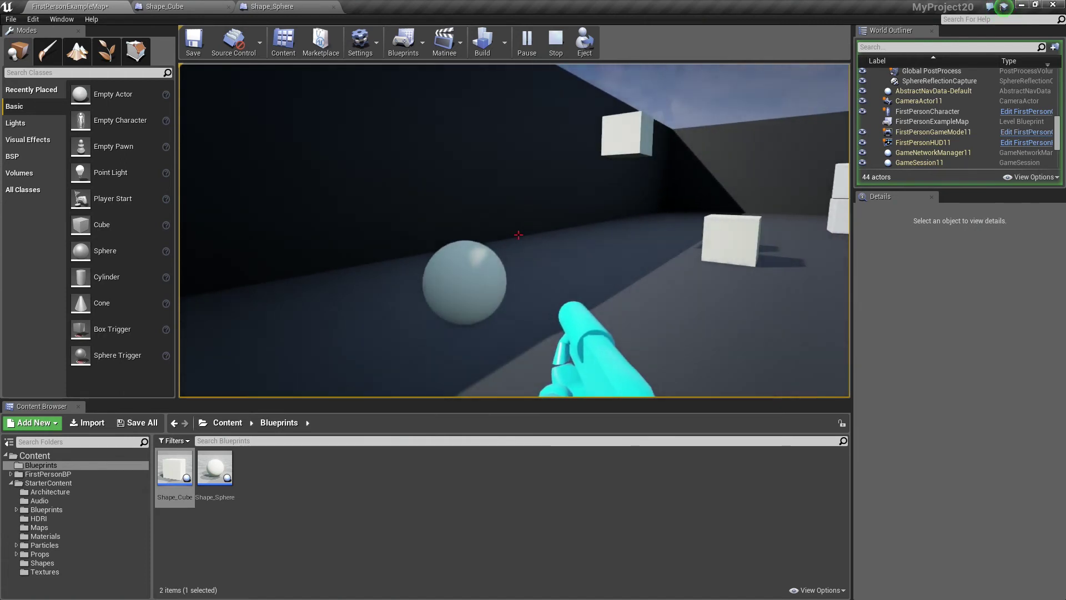
{"action": "key", "text": "Escape"}
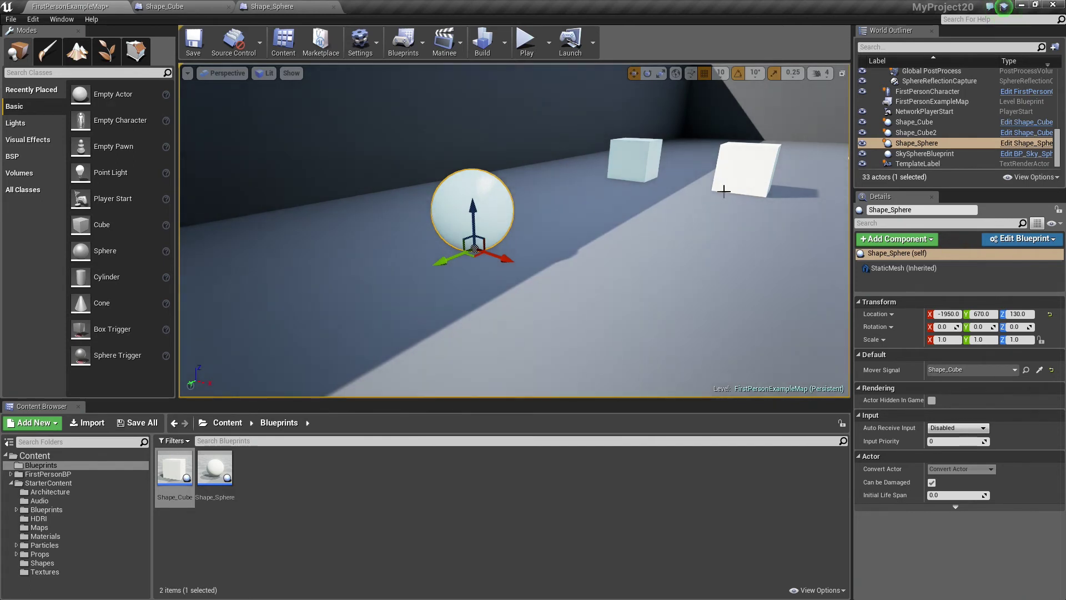
Delete the IsValid, Move Up Event and Mover Signal nodes from the Shape_Sphere graph
{"action": "right_click_drag", "start_coordinate": [723, 190], "coordinate": [716, 167]}
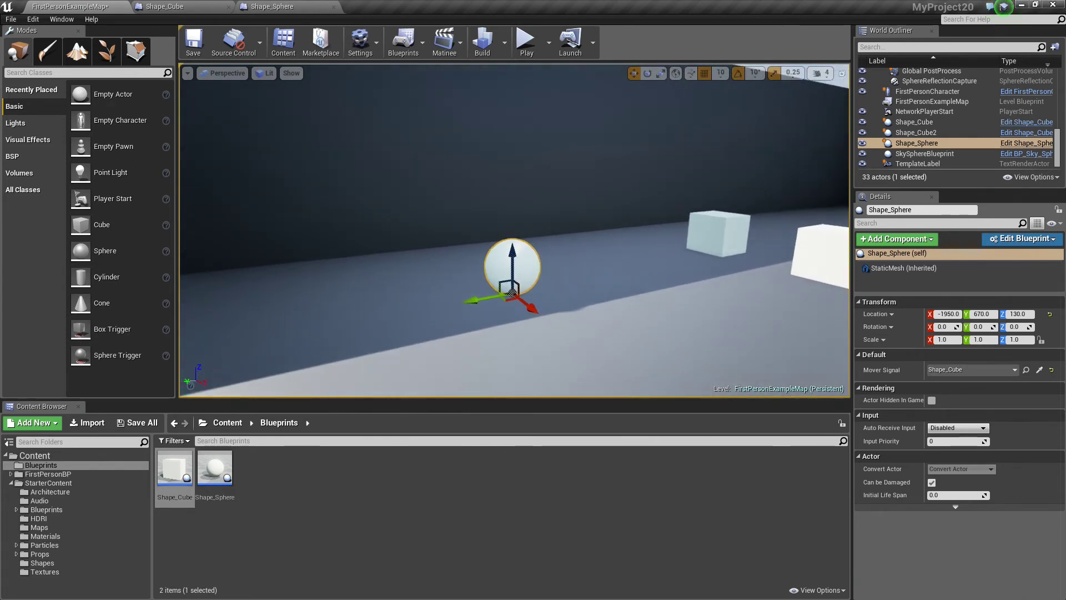
{"action": "right_click_drag", "start_coordinate": [741, 202], "coordinate": [742, 202]}
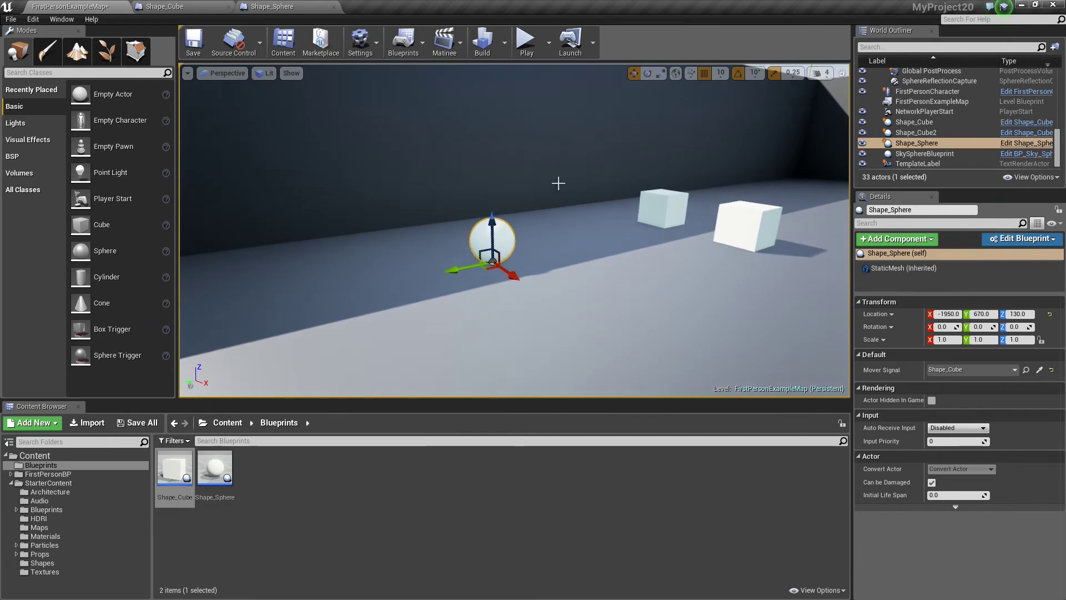
{"action": "right_click_drag", "start_coordinate": [661, 252], "coordinate": [689, 266]}
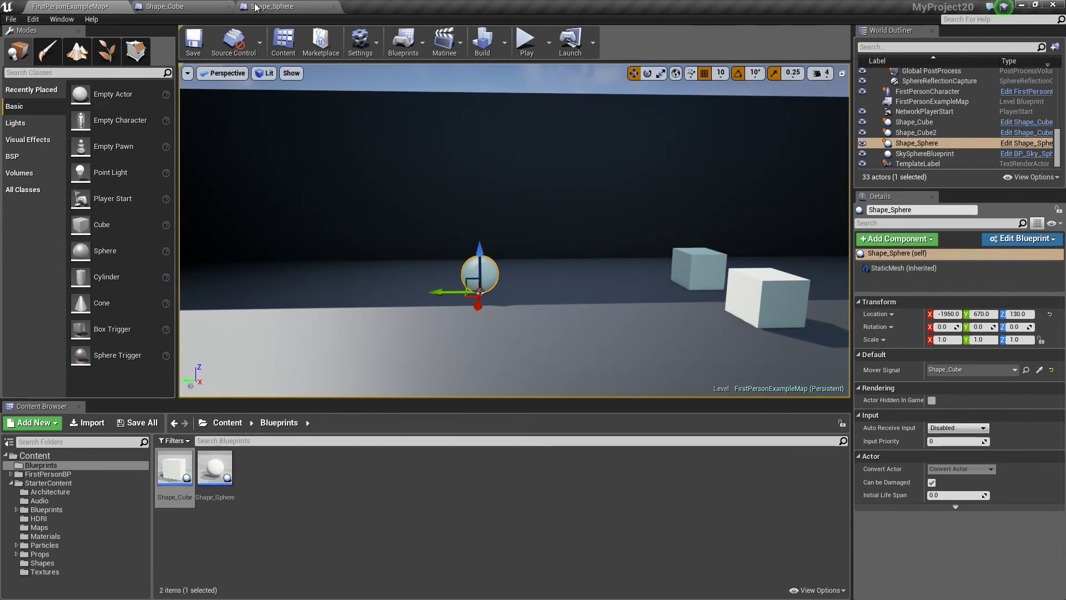
{"action": "left_click", "coordinate": [274, 8]}
{"action": "right_click_drag", "start_coordinate": [418, 272], "coordinate": [513, 306]}
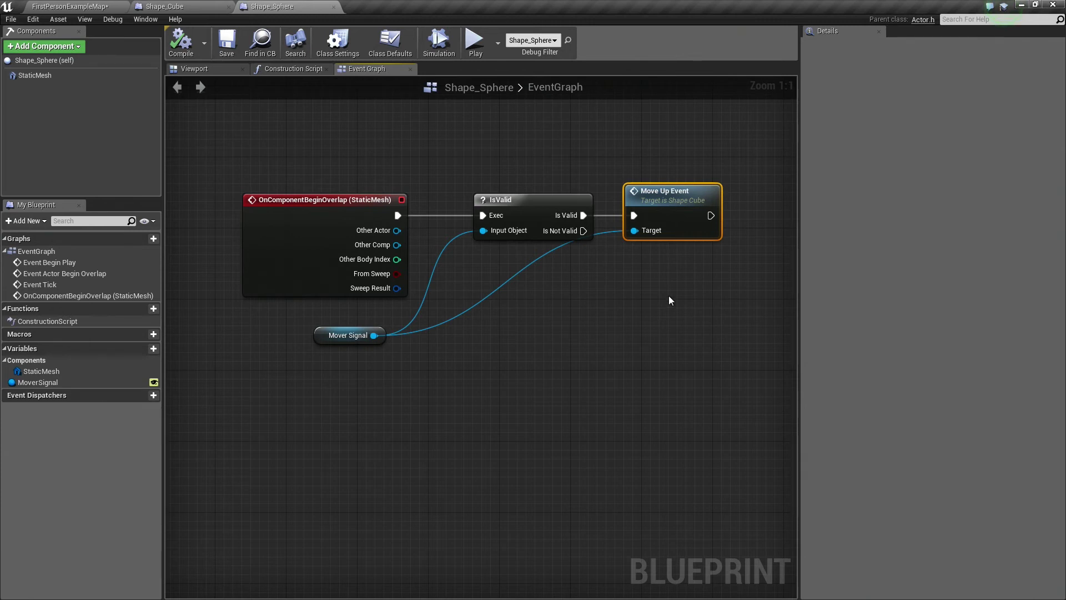
{"action": "left_click_drag", "start_coordinate": [734, 291], "coordinate": [555, 203]}
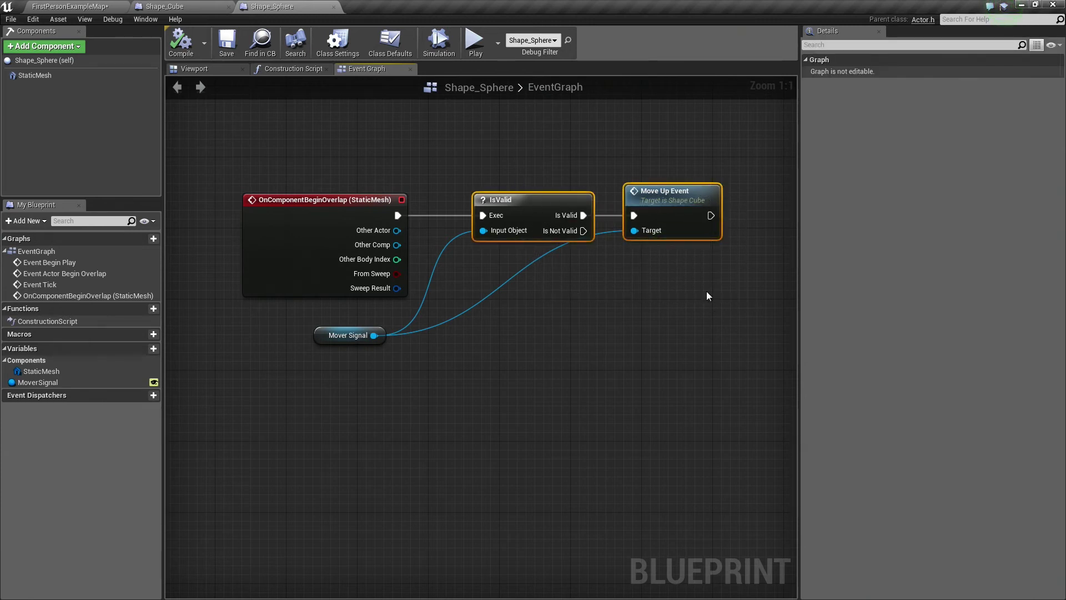
{"action": "key", "text": "Delete"}
{"action": "left_click", "coordinate": [337, 339]}
{"action": "key", "text": "Delete"}
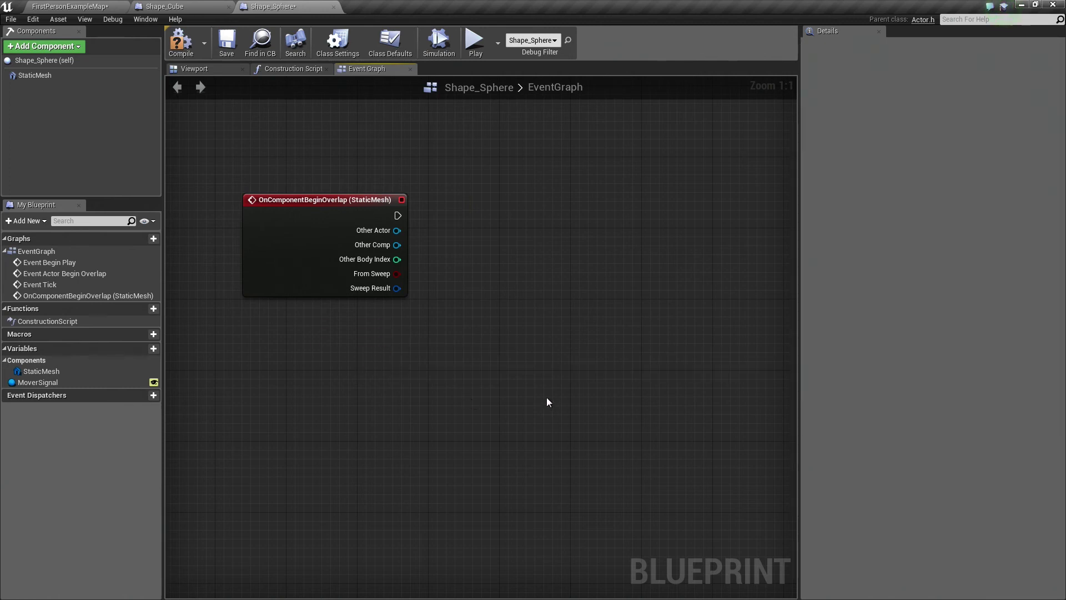
Add a Get All Actors Of Class node for Shape_Cube, triggered by the overlap event
{"action": "right_click_drag", "start_coordinate": [547, 402], "coordinate": [512, 375]}
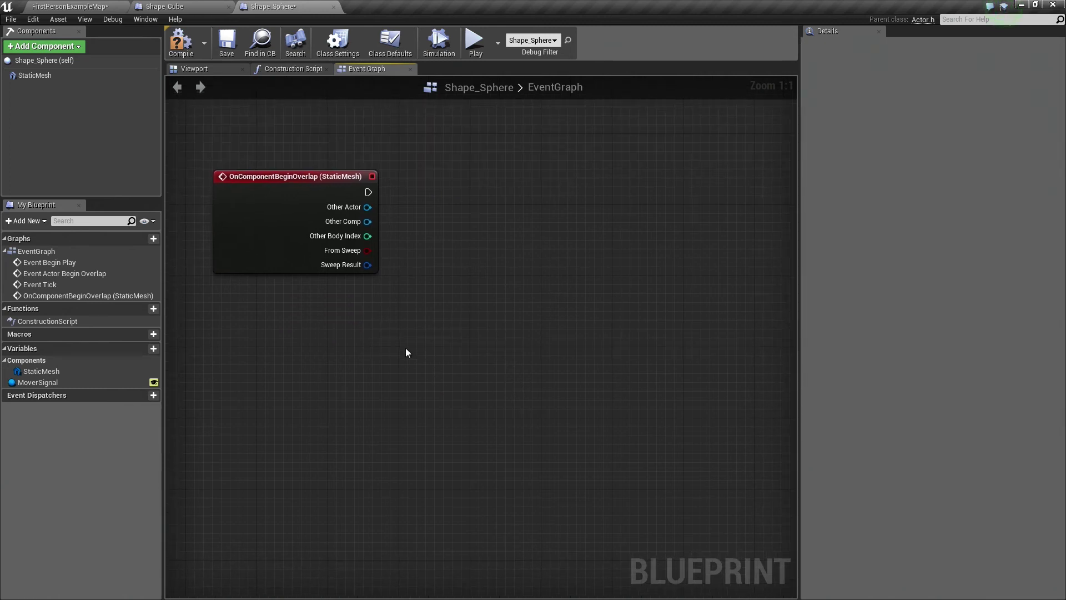
{"action": "right_click", "coordinate": [461, 190]}
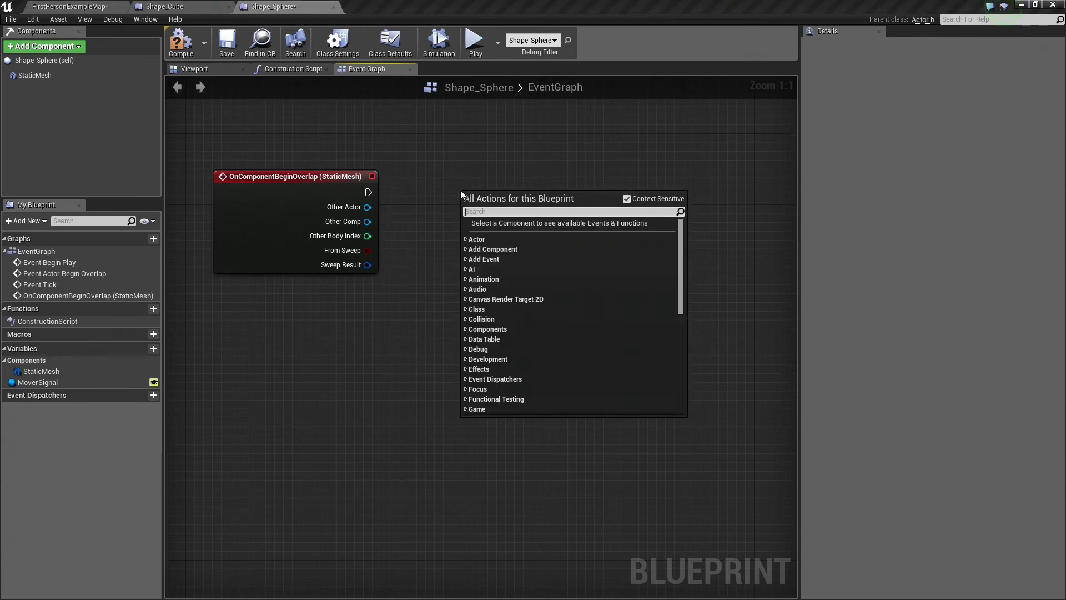
{"action": "type", "text": "get all ac"}
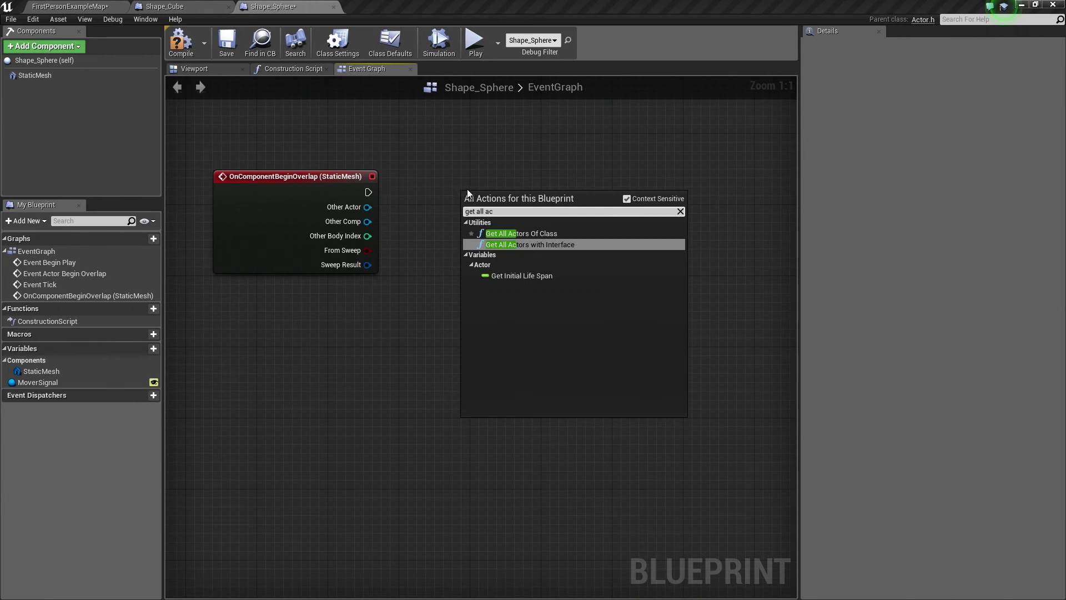
{"action": "type", "text": "tors of class"}
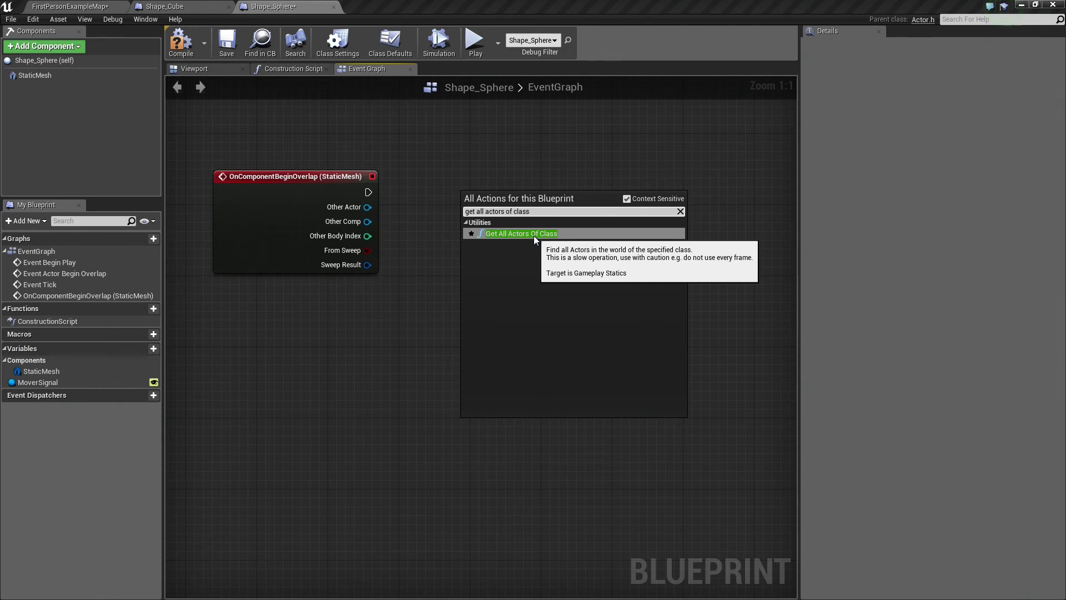
{"action": "left_click", "coordinate": [534, 235]}
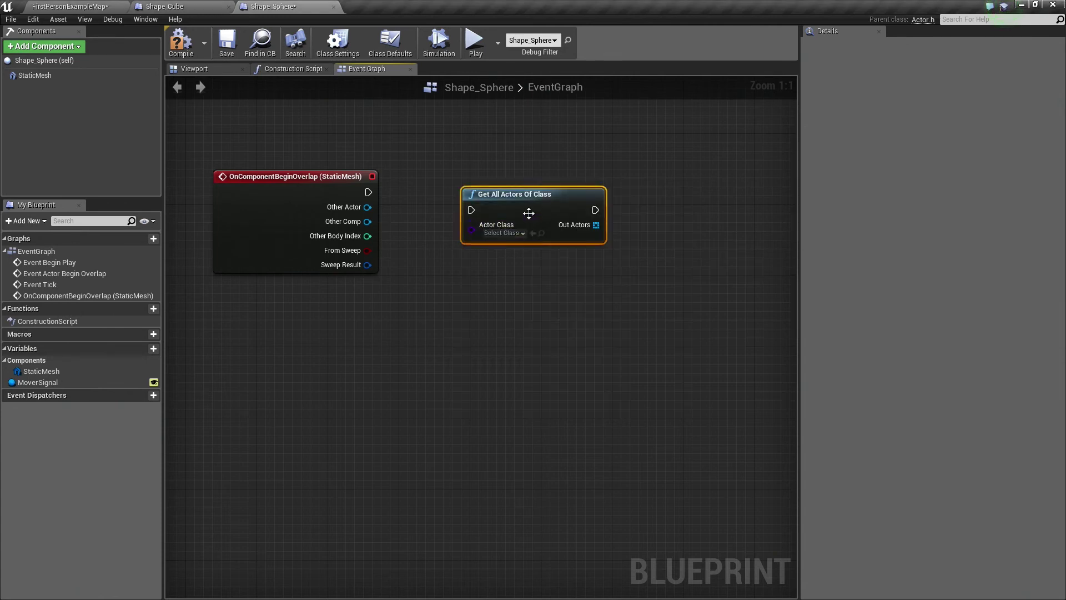
{"action": "left_click_drag", "start_coordinate": [487, 218], "coordinate": [467, 202]}
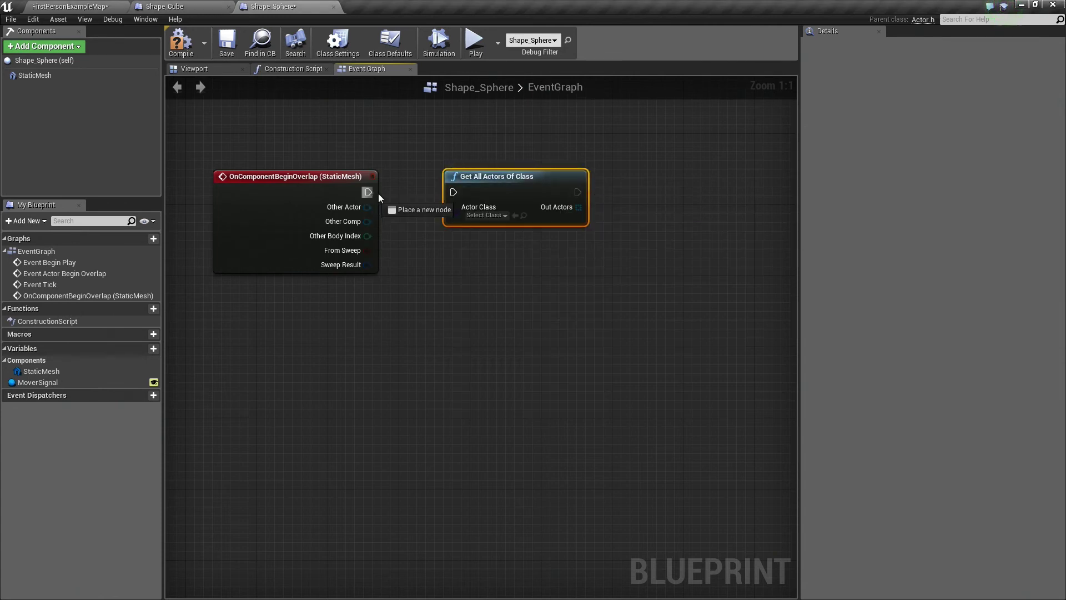
{"action": "left_click_drag", "start_coordinate": [379, 198], "coordinate": [461, 195]}
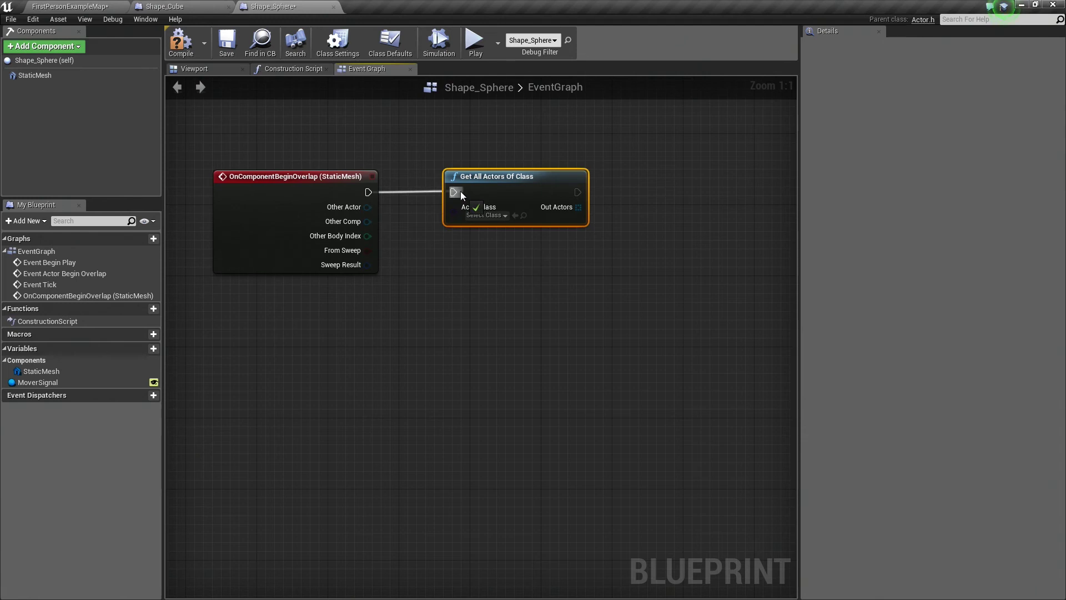
{"action": "left_click", "coordinate": [486, 215]}
{"action": "type", "text": "sh"}
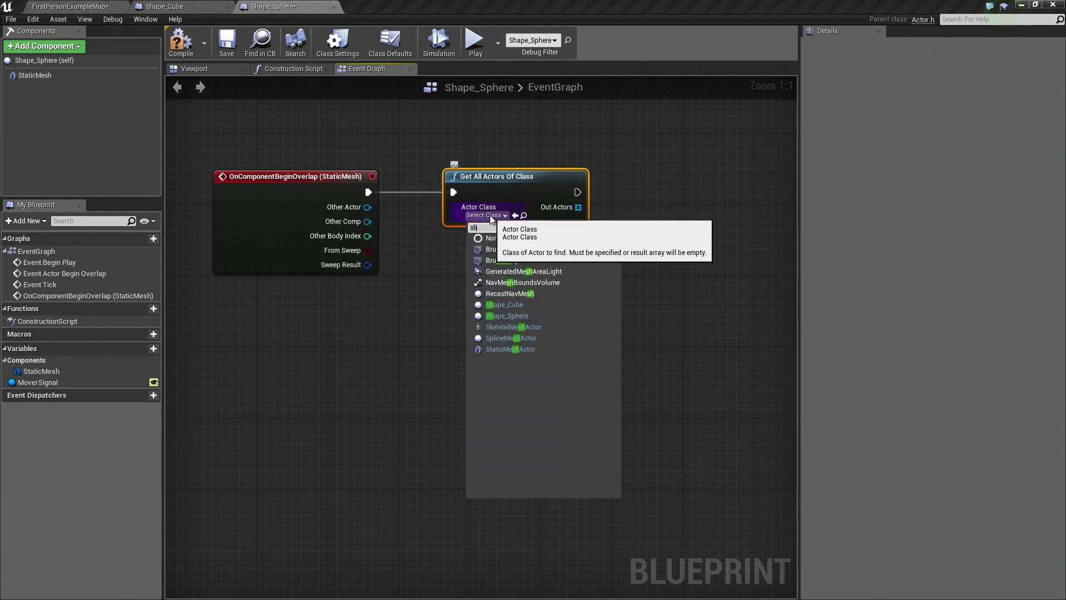
{"action": "type", "text": "ape"}
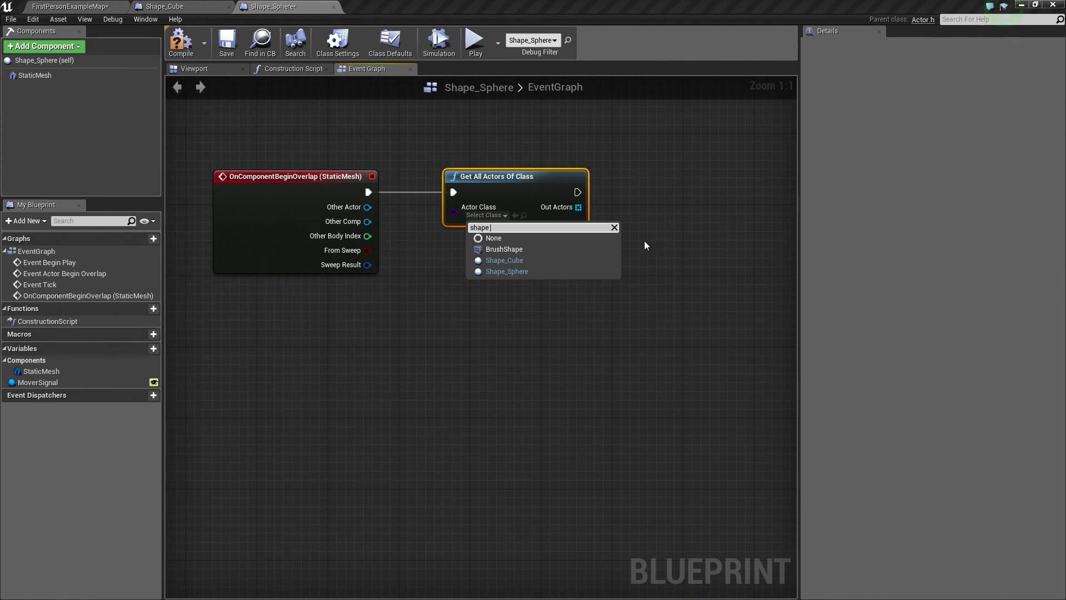
{"action": "left_click", "coordinate": [527, 261]}
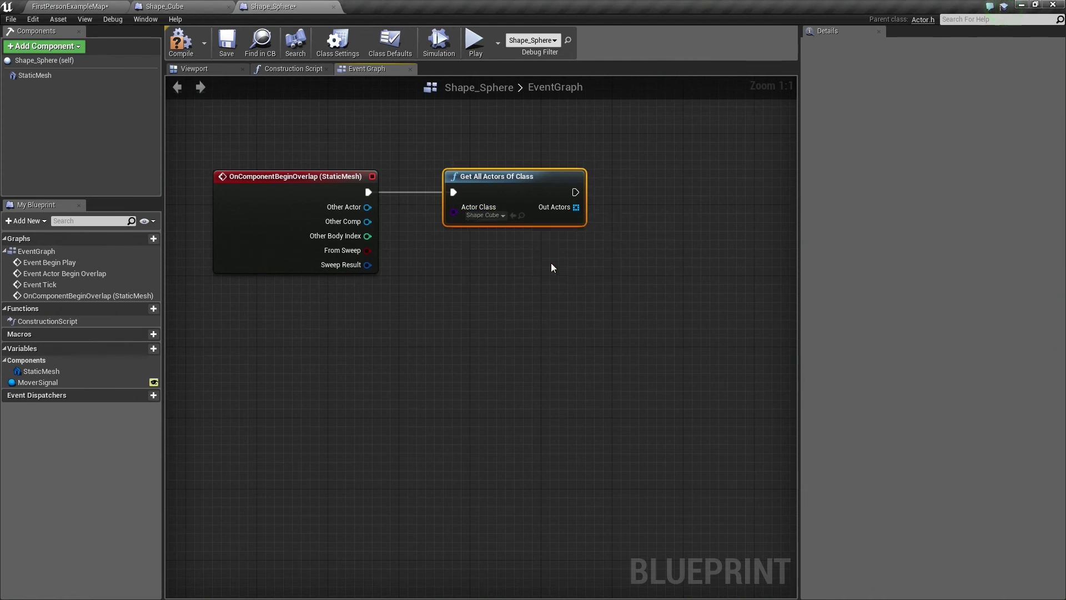
{"action": "right_click_drag", "start_coordinate": [594, 276], "coordinate": [465, 279]}
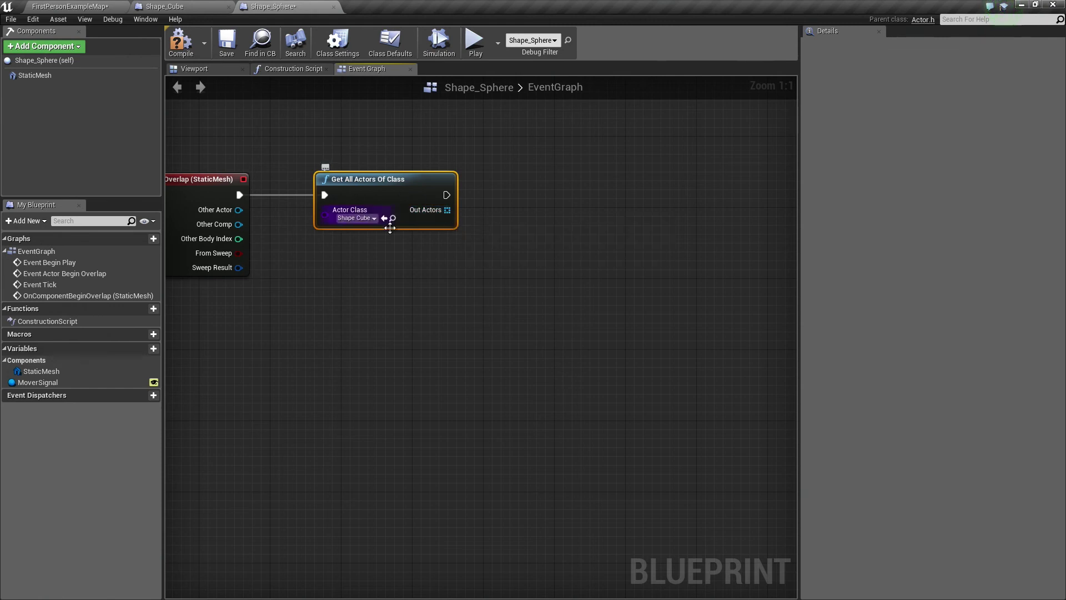
Add a ForEachLoop over the found cubes, running after Get All Actors Of Class
{"action": "left_click_drag", "start_coordinate": [447, 210], "coordinate": [504, 235]}
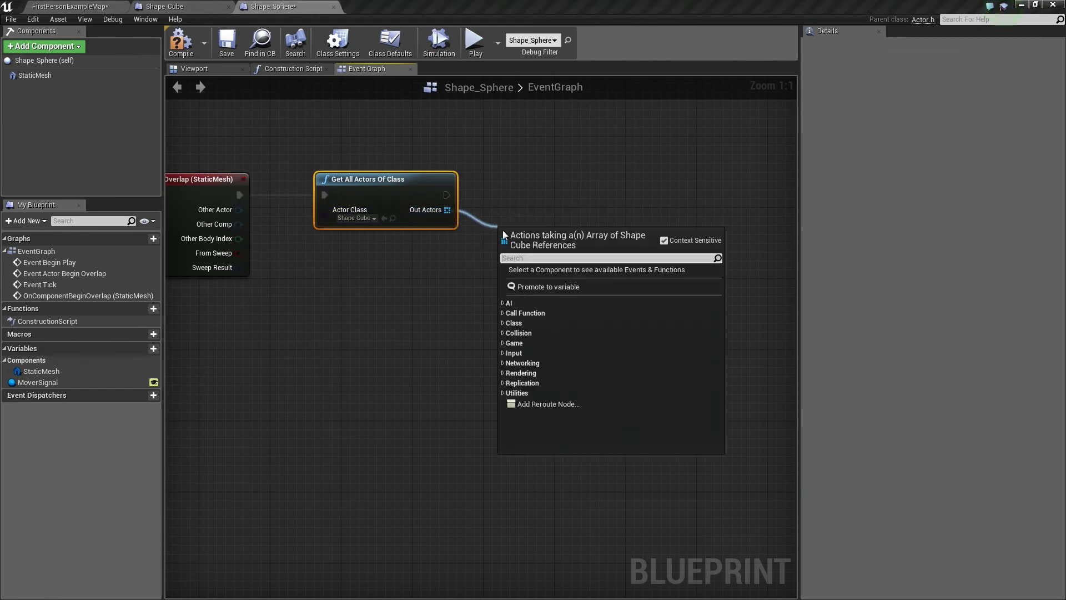
{"action": "type", "text": "for each loop"}
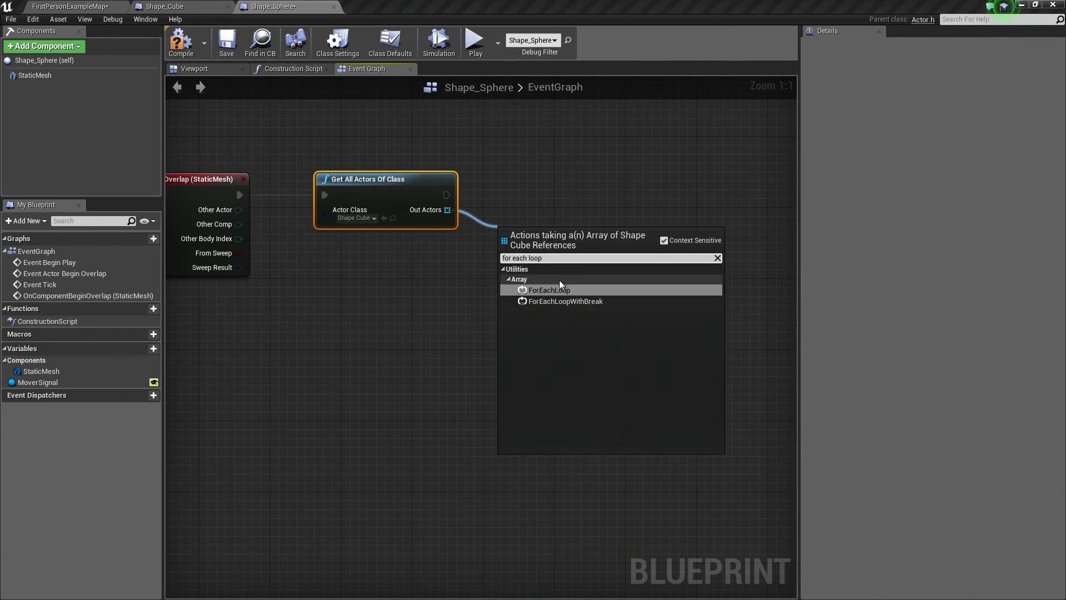
{"action": "left_click", "coordinate": [549, 289]}
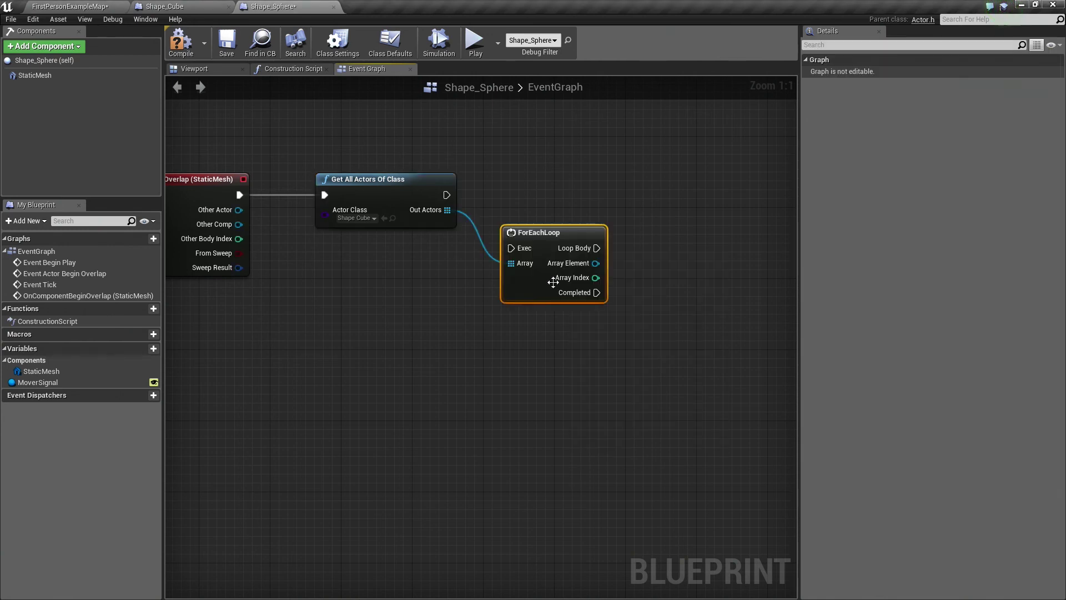
{"action": "left_click_drag", "start_coordinate": [533, 233], "coordinate": [524, 179]}
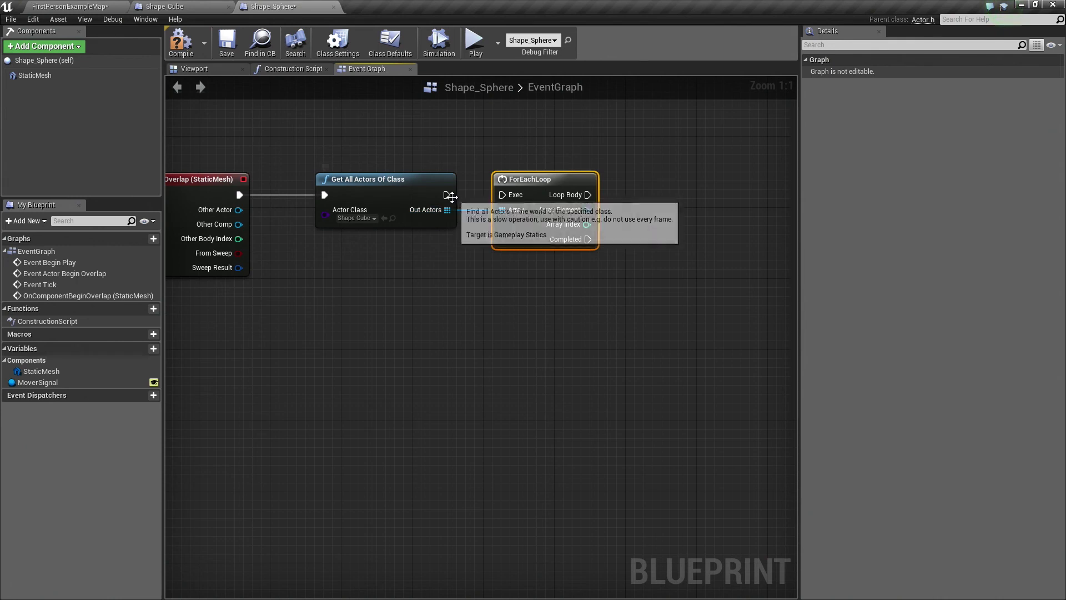
{"action": "left_click_drag", "start_coordinate": [446, 194], "coordinate": [503, 195]}
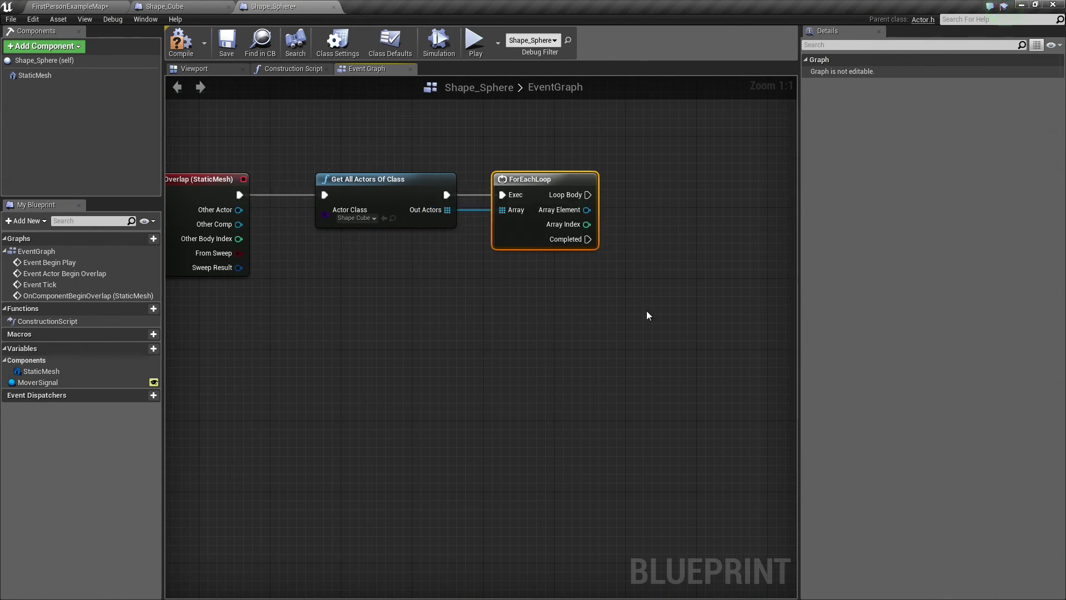
{"action": "right_click_drag", "start_coordinate": [646, 316], "coordinate": [598, 321]}
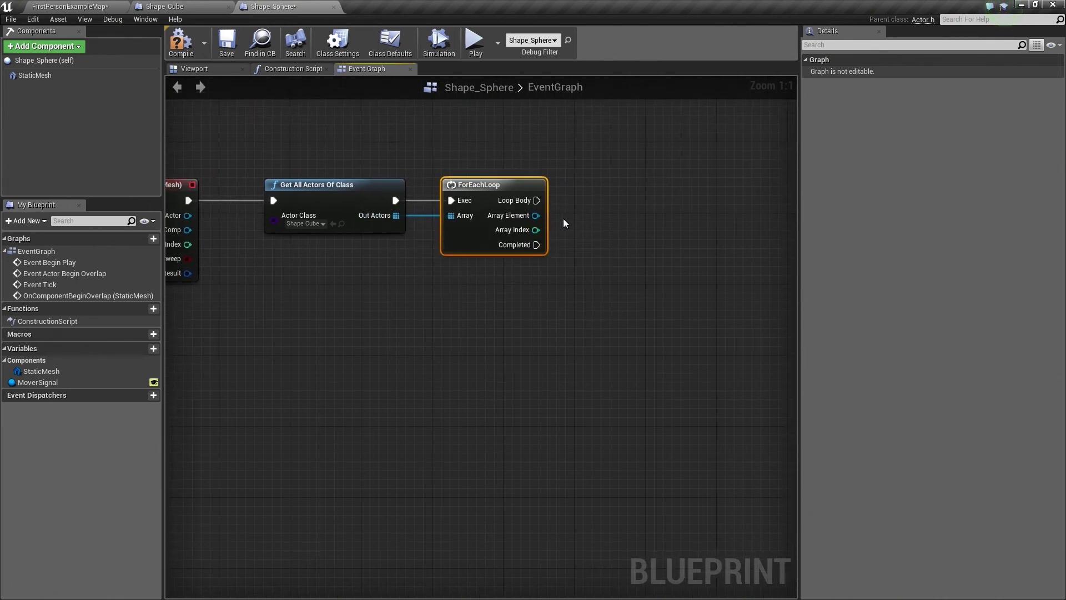
Call Move Up Event from the loop body on each cube and frame the full chain
{"action": "mouse_move", "coordinate": [537, 215]}
{"action": "left_mouse_down"}
{"action": "mouse_move", "coordinate": [597, 200]}
{"action": "mouse_move", "coordinate": [599, 217]}
{"action": "left_mouse_up"}
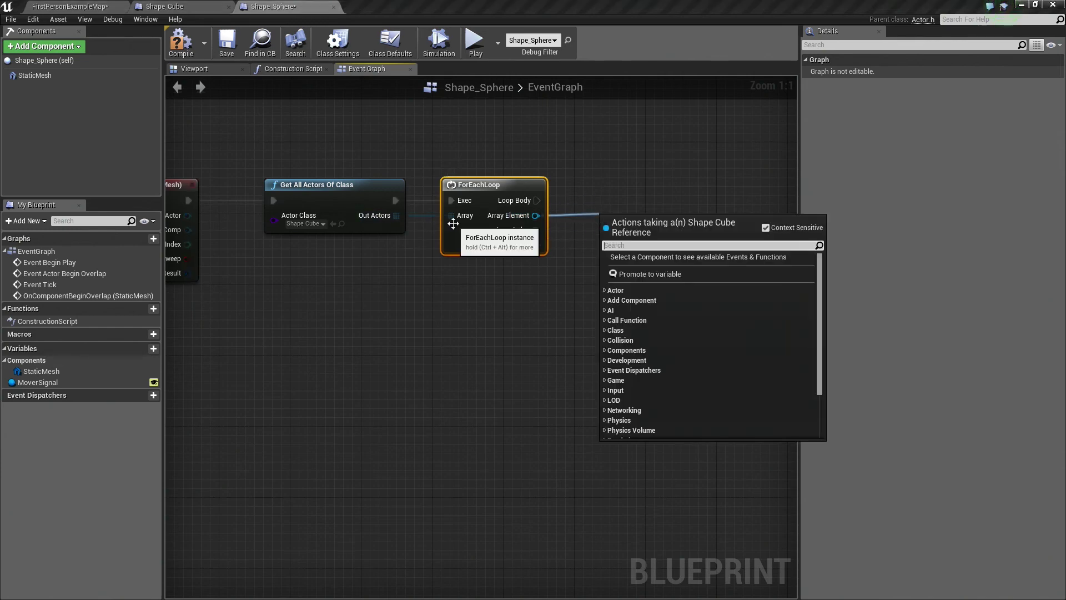
{"action": "type", "text": "move m"}
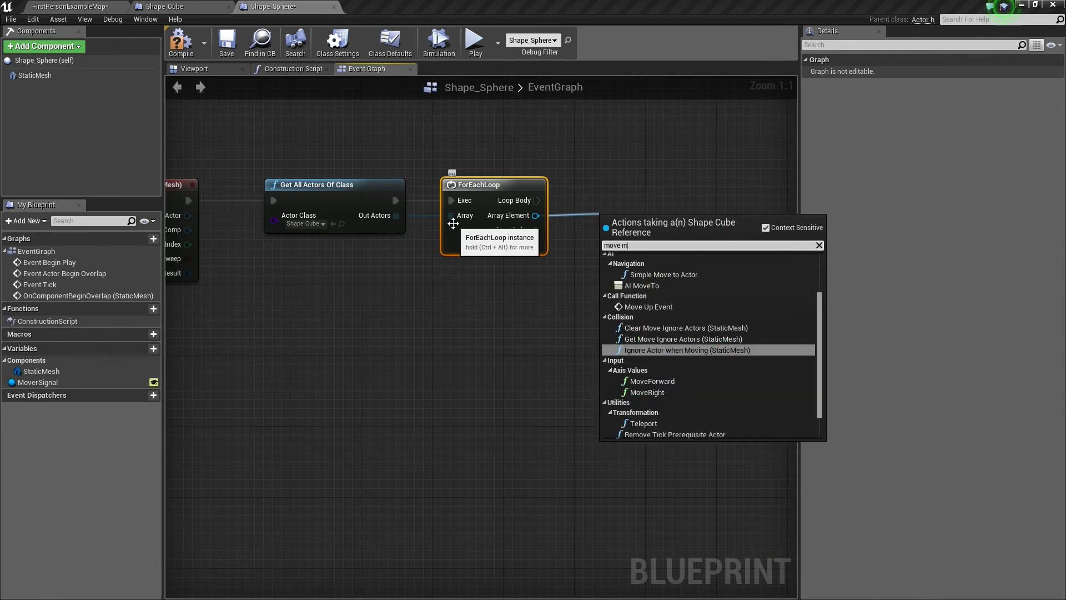
{"action": "key", "text": "BackSpace"}
{"action": "type", "text": "up event"}
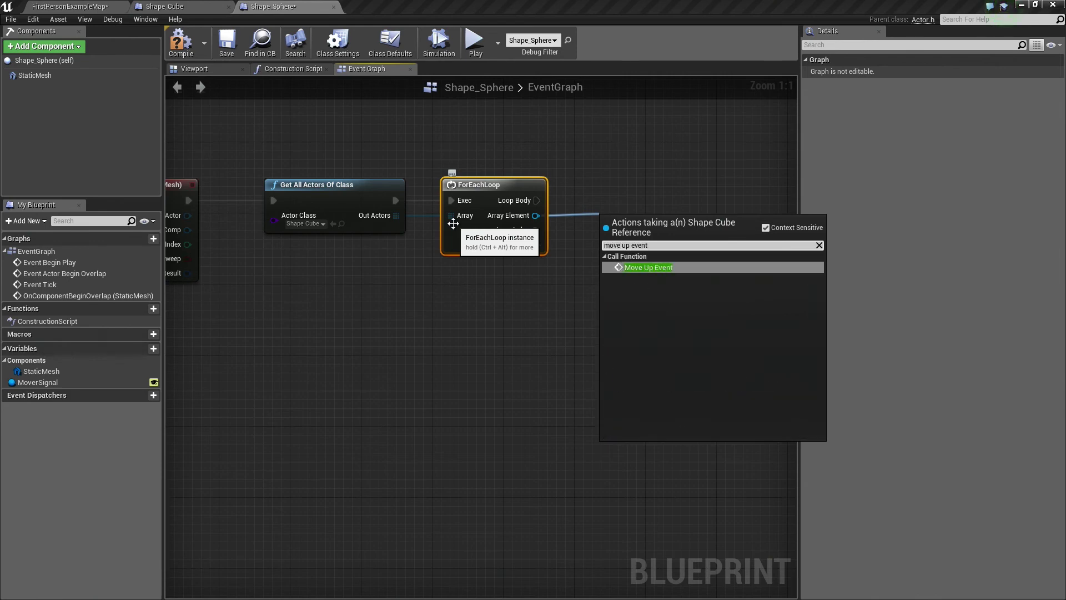
{"action": "key", "text": "Return"}
{"action": "left_click_drag", "start_coordinate": [645, 237], "coordinate": [620, 196]}
{"action": "left_click_drag", "start_coordinate": [536, 200], "coordinate": [584, 200]}
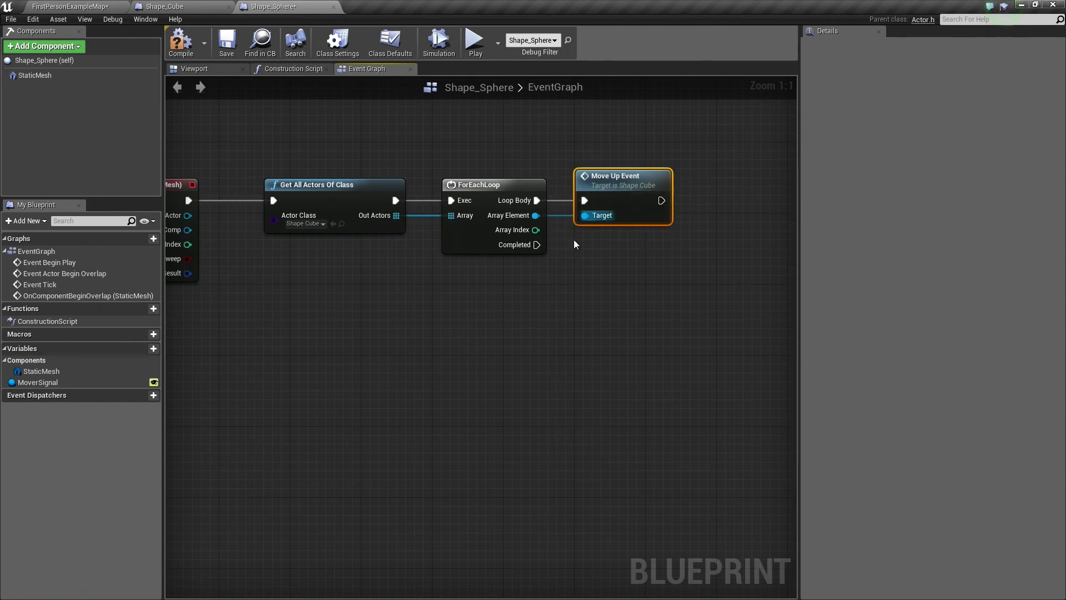
{"action": "left_click", "coordinate": [574, 244]}
{"action": "right_click_drag", "start_coordinate": [514, 324], "coordinate": [604, 331]}
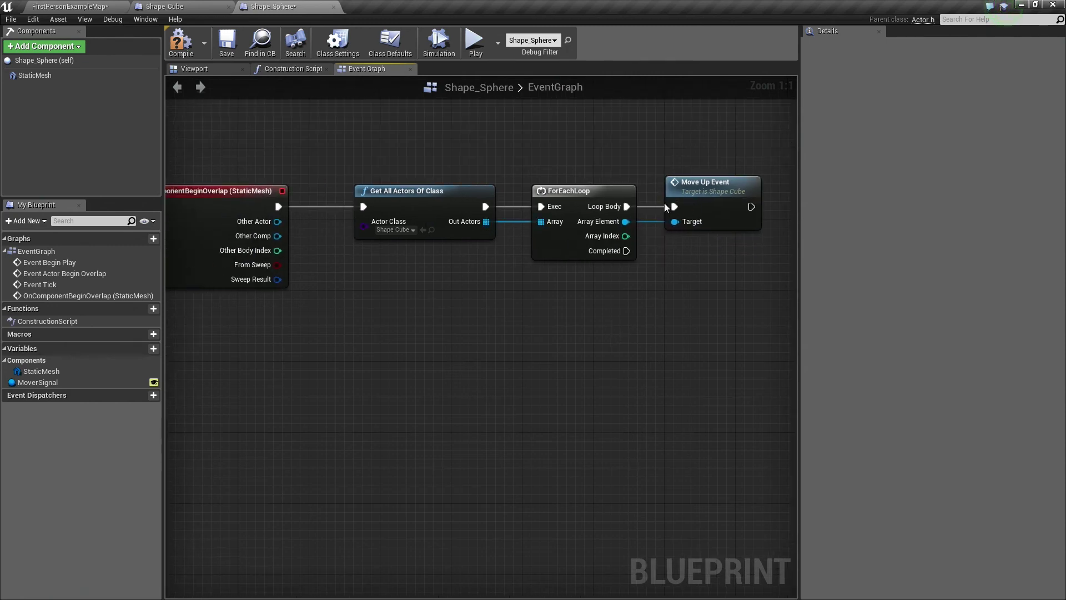
{"action": "right_click_drag", "start_coordinate": [601, 367], "coordinate": [656, 362]}
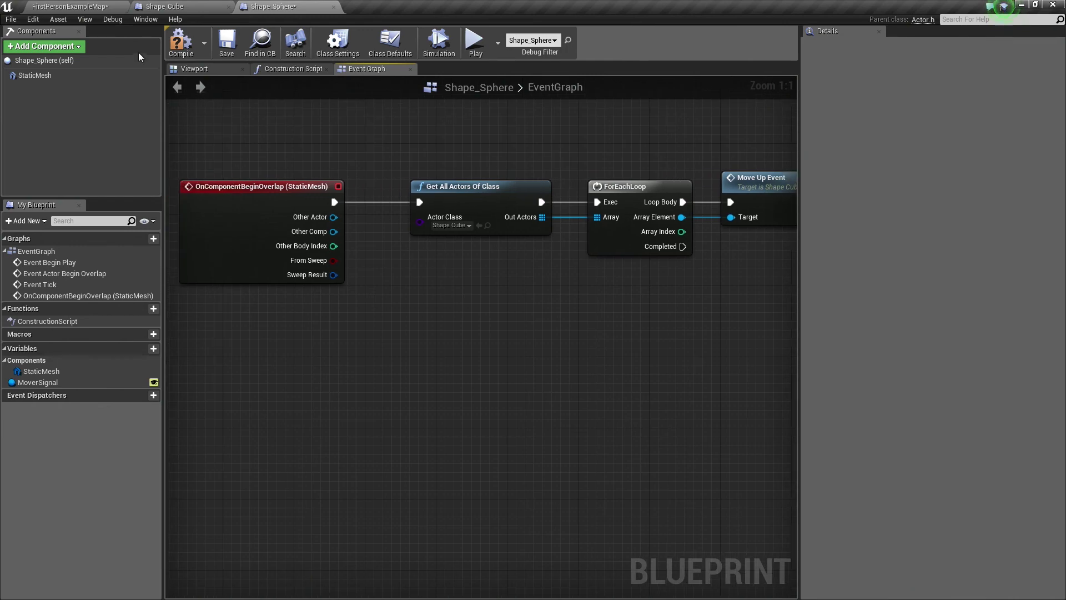
Compile and save Shape_Sphere, then look over the sphere in the level viewport
{"action": "left_click", "coordinate": [172, 49]}
{"action": "left_click", "coordinate": [226, 43]}
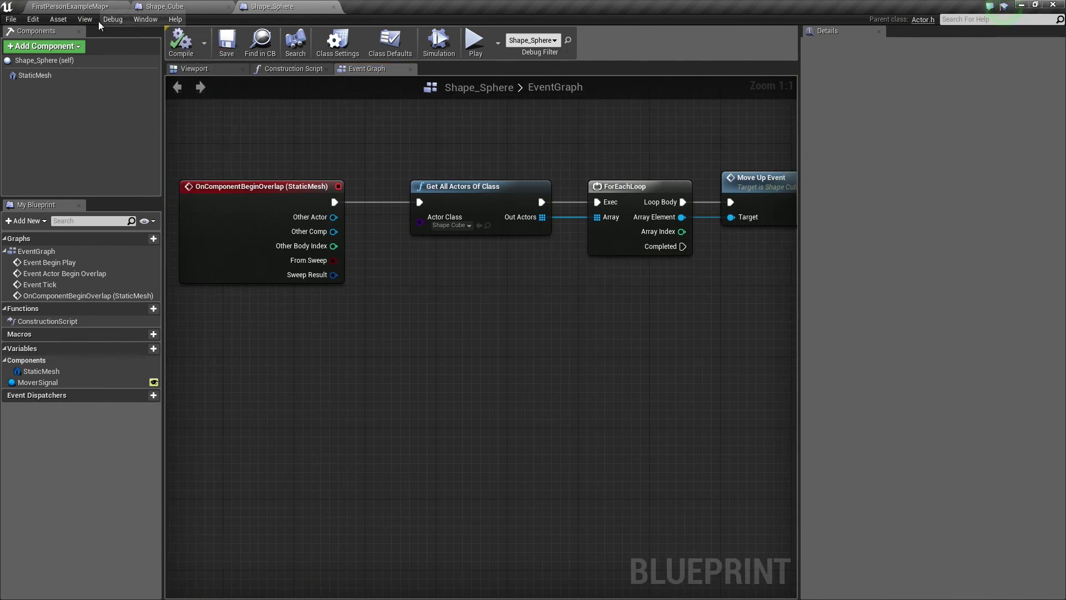
{"action": "left_click", "coordinate": [70, 6]}
{"action": "right_click_drag", "start_coordinate": [422, 222], "coordinate": [474, 221]}
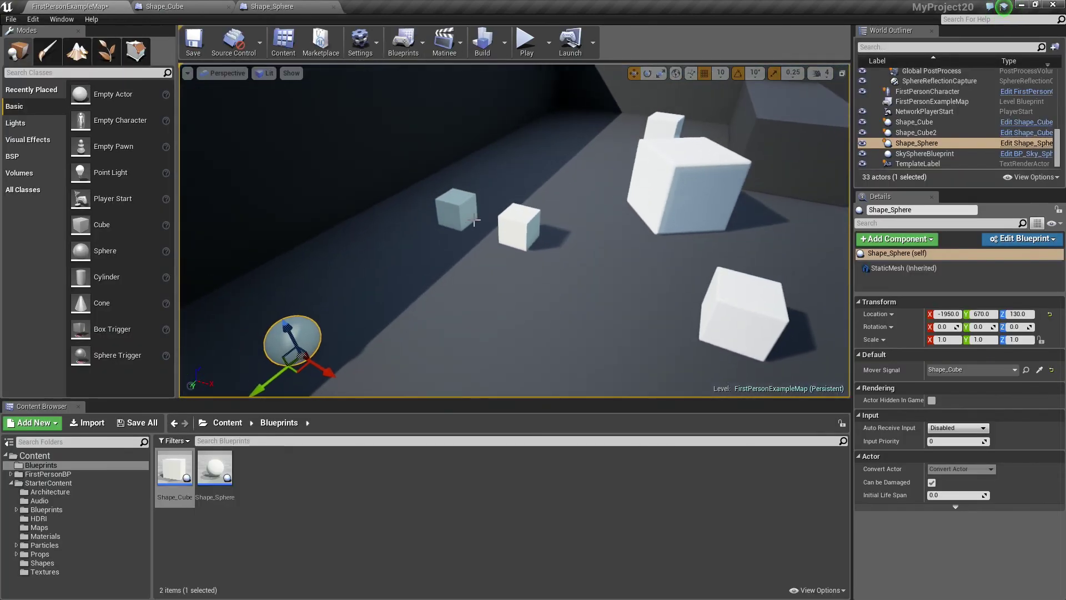
{"action": "left_click", "coordinate": [396, 311]}
{"action": "key", "text": "ctrl+z"}
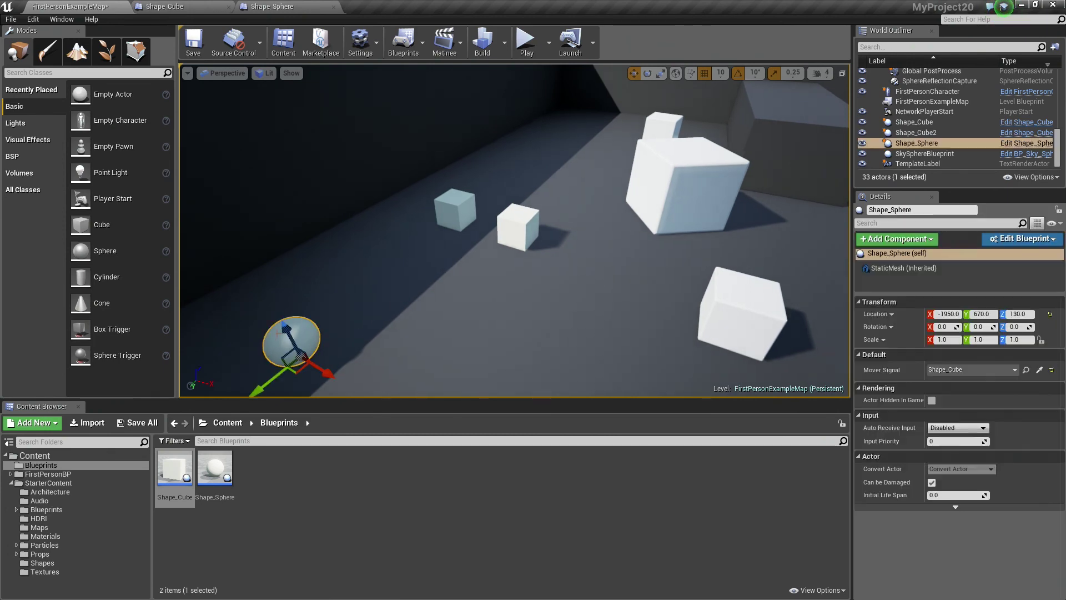
{"action": "right_click_drag", "start_coordinate": [421, 325], "coordinate": [388, 328]}
Delete the MoverSignal variable from Shape_Sphere, then compile and save it
{"action": "left_click", "coordinate": [184, 6]}
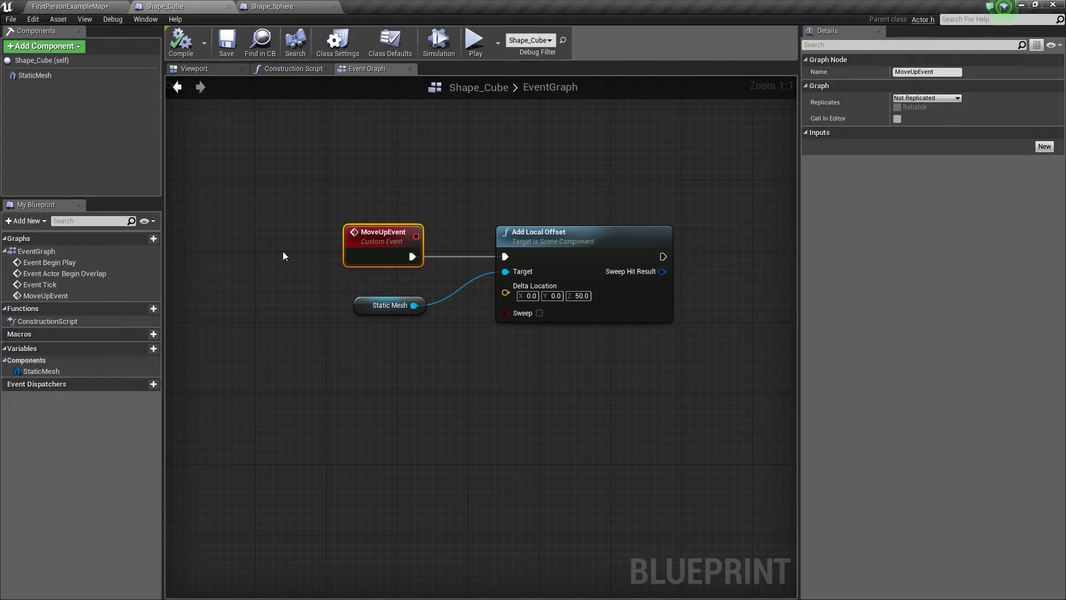
{"action": "left_click", "coordinate": [268, 7]}
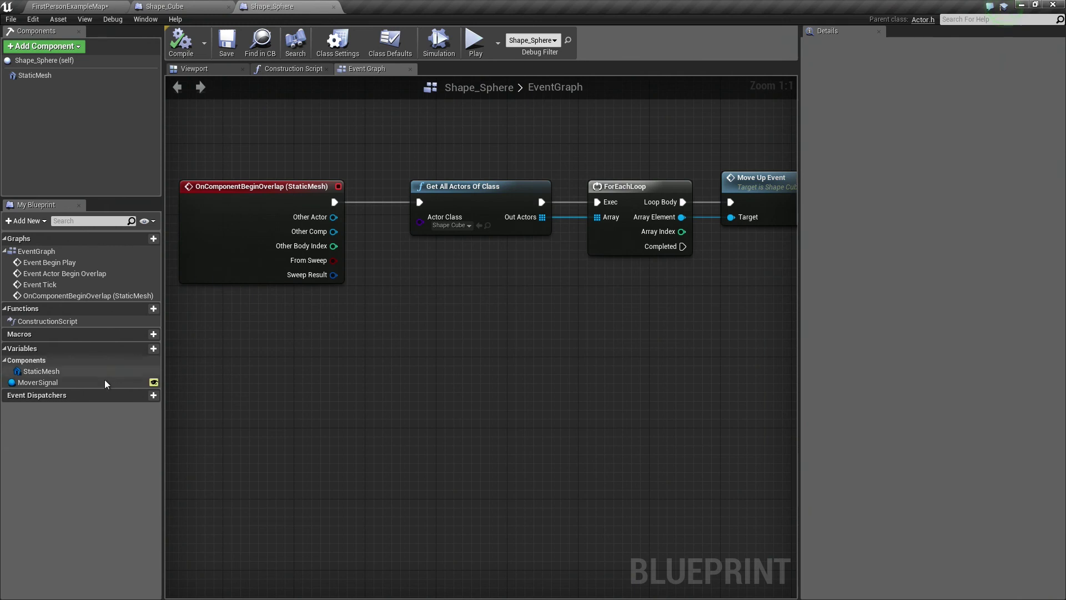
{"action": "left_click", "coordinate": [71, 383]}
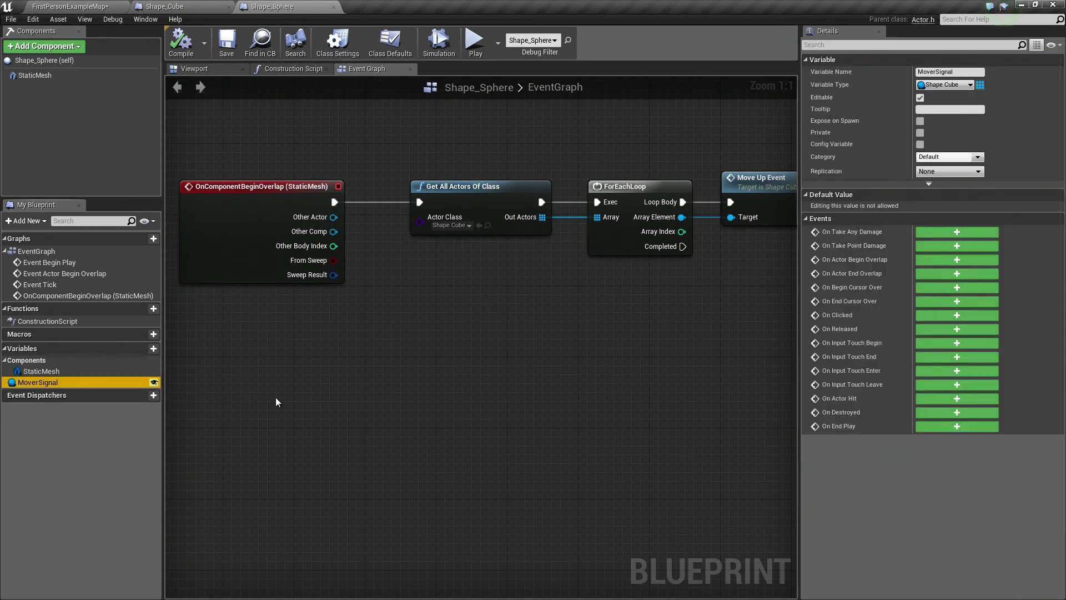
{"action": "key", "text": "Delete"}
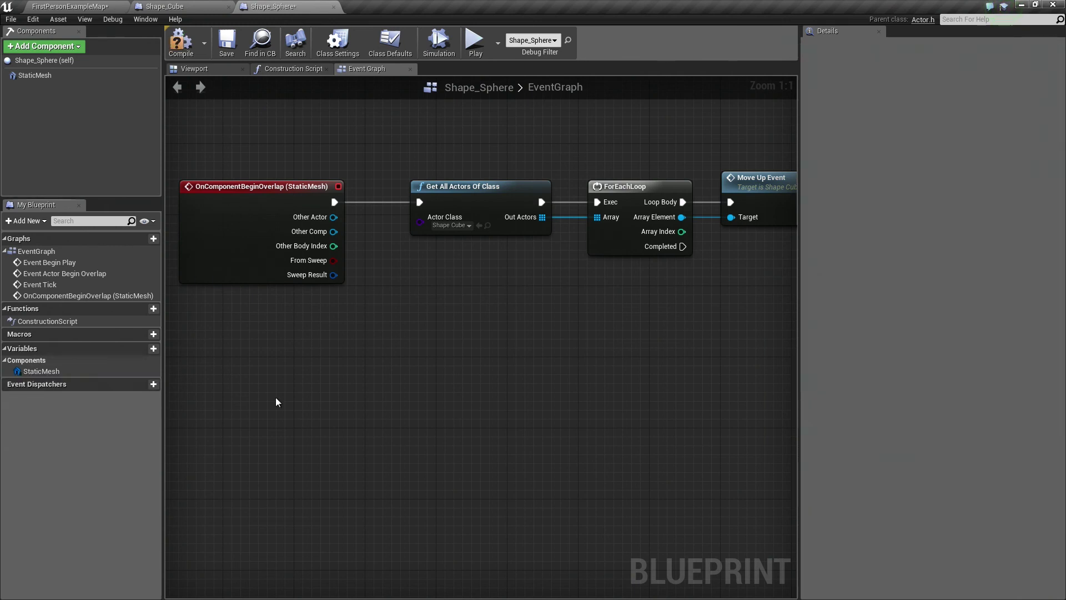
{"action": "left_click", "coordinate": [181, 42]}
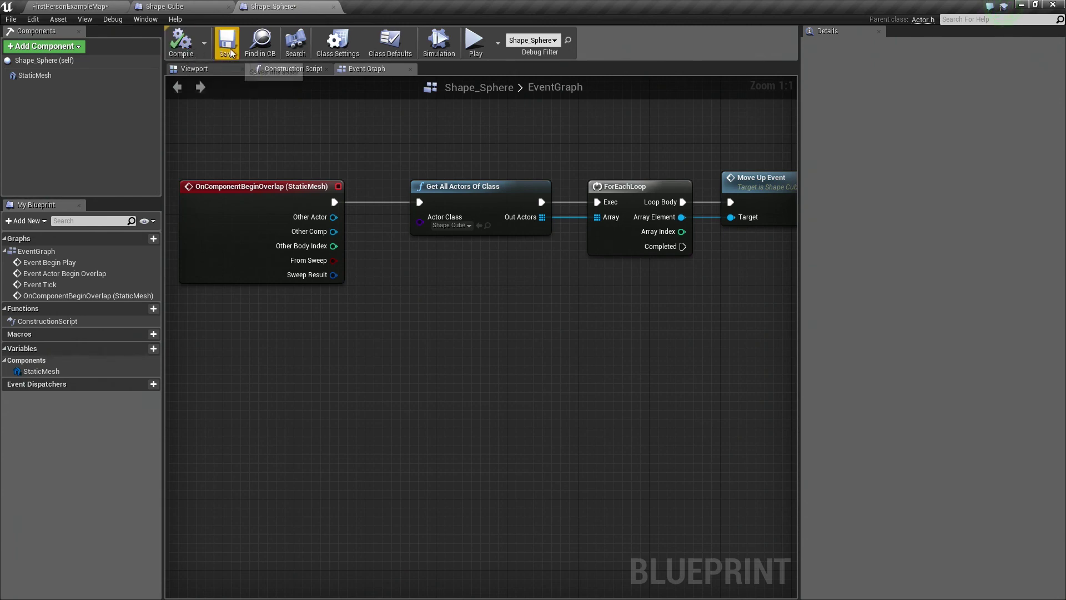
{"action": "left_click", "coordinate": [226, 42]}
Select both cubes in the level and Alt-drag them sideways into four cubes
{"action": "left_click", "coordinate": [68, 6]}
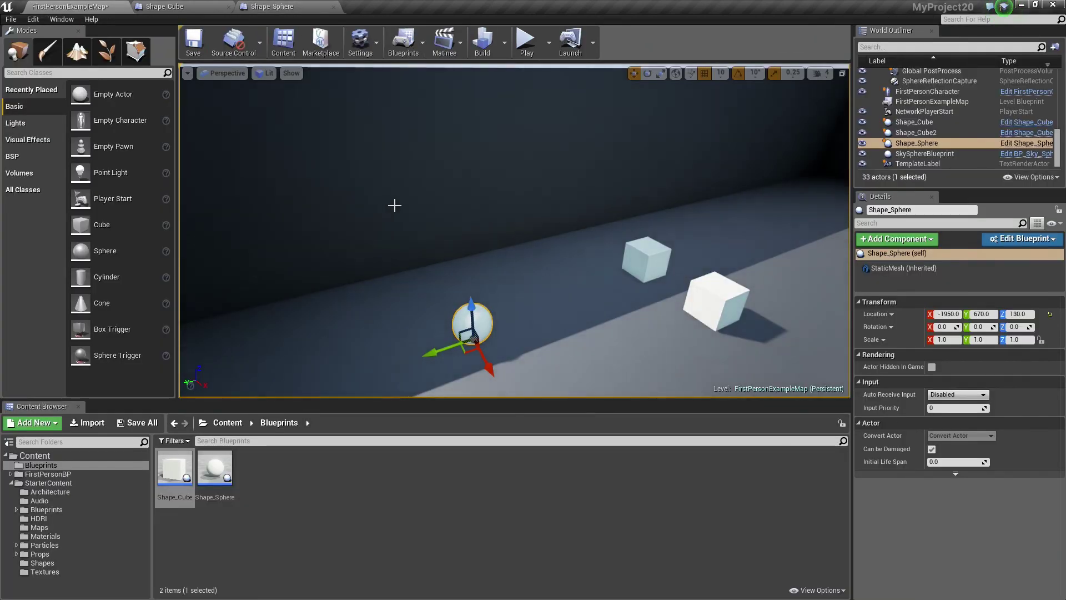
{"action": "right_click_drag", "start_coordinate": [392, 205], "coordinate": [422, 211]}
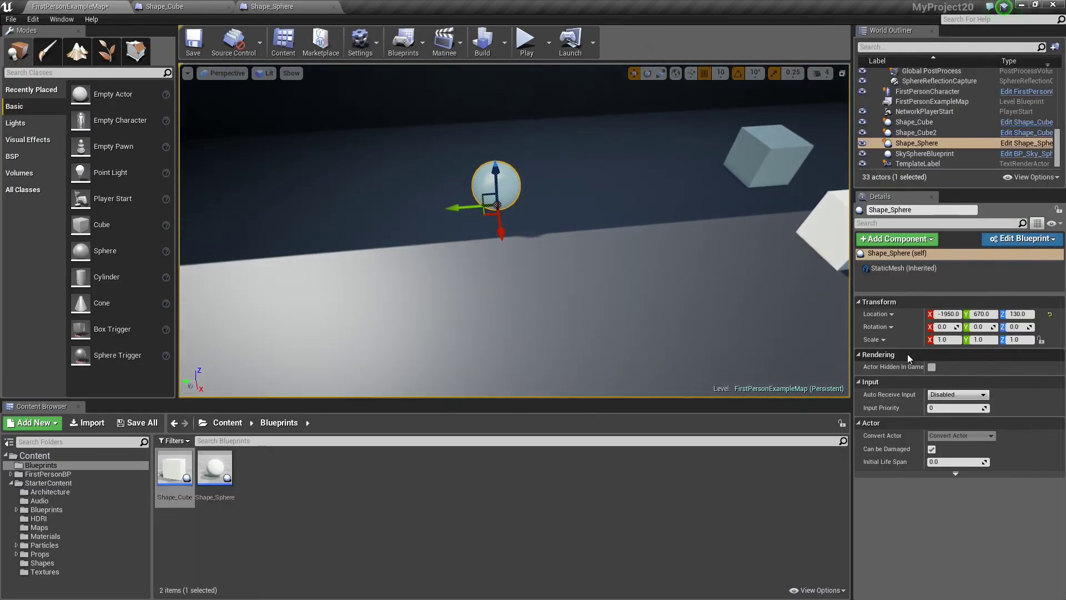
{"action": "mouse_move", "coordinate": [500, 222]}
{"action": "right_mouse_down"}
{"action": "mouse_move", "coordinate": [477, 234]}
{"action": "mouse_move", "coordinate": [547, 235]}
{"action": "right_mouse_up"}
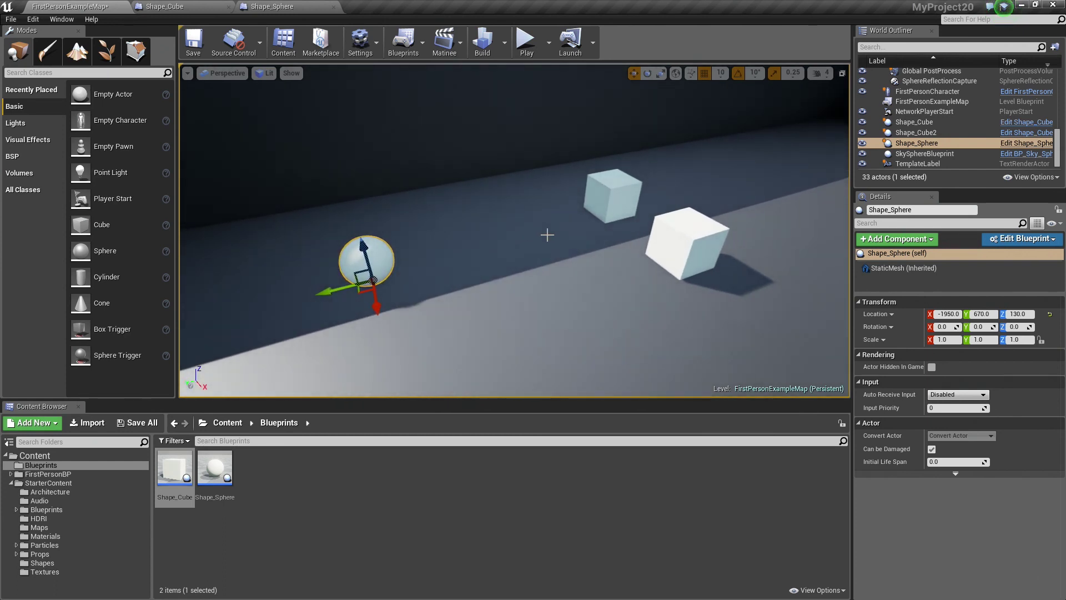
{"action": "left_click", "coordinate": [614, 195]}
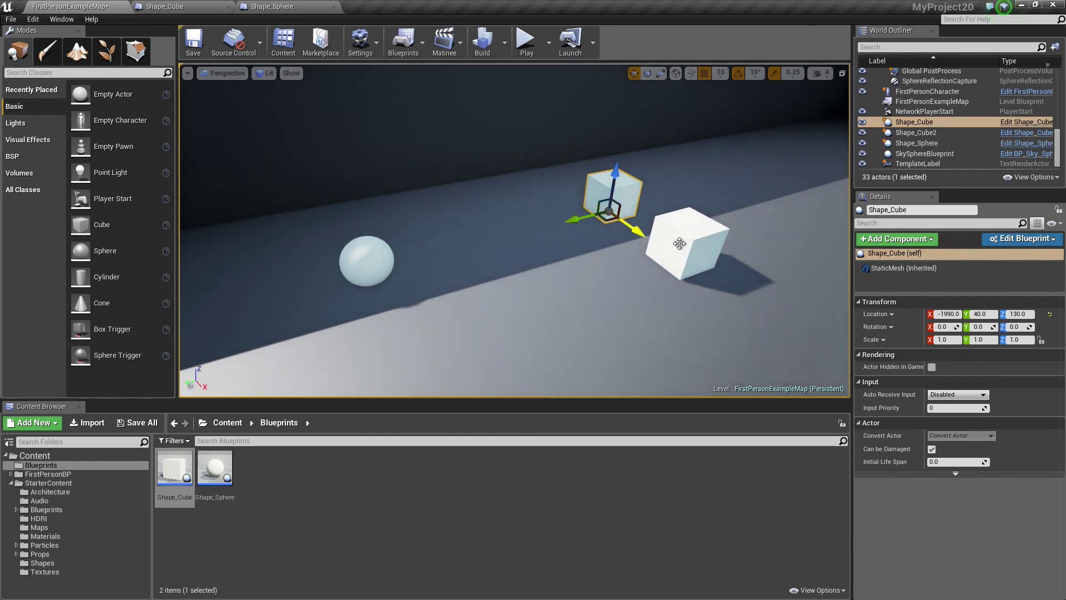
{"action": "left_click", "coordinate": [680, 243], "text": "ctrl"}
{"action": "right_click_drag", "start_coordinate": [680, 243], "coordinate": [582, 265]}
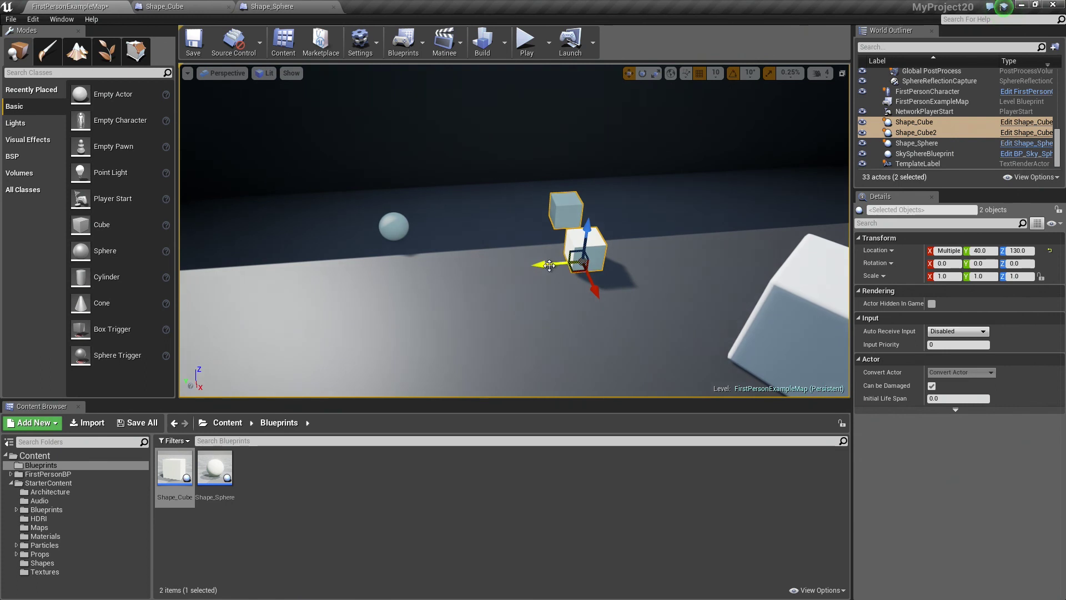
{"action": "left_click_drag", "start_coordinate": [549, 265], "coordinate": [642, 257], "text": "alt"}
Select all four cubes and Alt-drag again to extend the row to eight
{"action": "left_click", "coordinate": [577, 206], "text": "ctrl"}
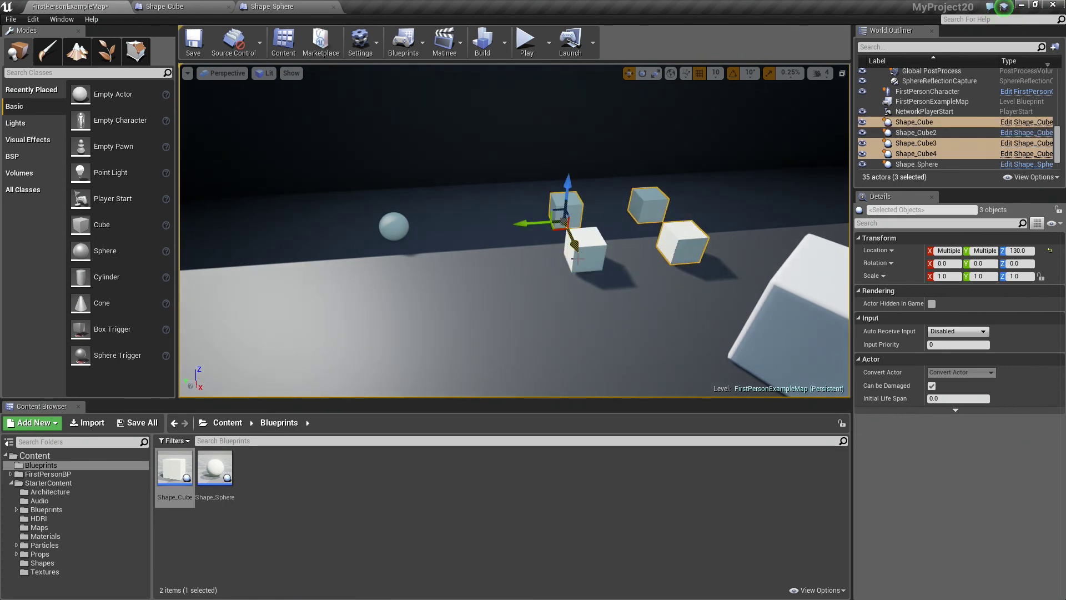
{"action": "left_click", "coordinate": [587, 252], "text": "ctrl"}
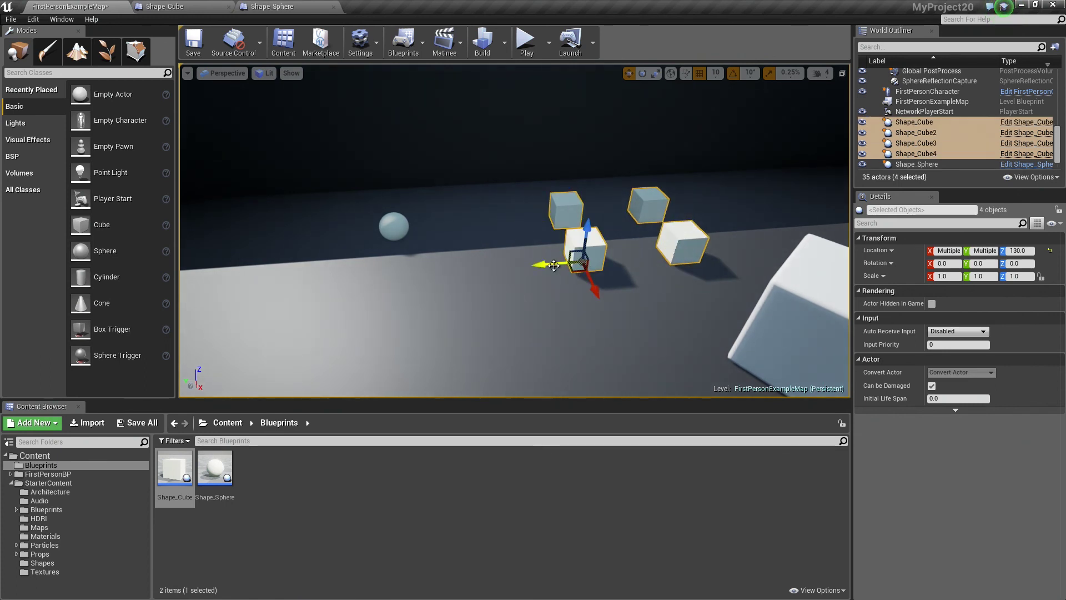
{"action": "left_click_drag", "start_coordinate": [545, 264], "coordinate": [813, 228], "text": "alt"}
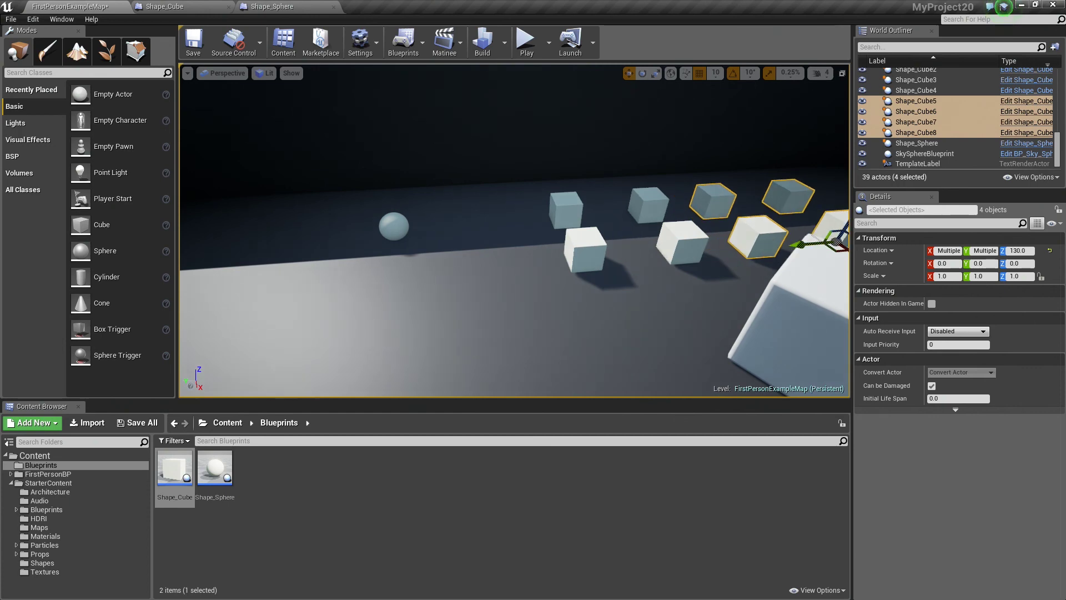
{"action": "right_click_drag", "start_coordinate": [597, 136], "coordinate": [597, 135]}
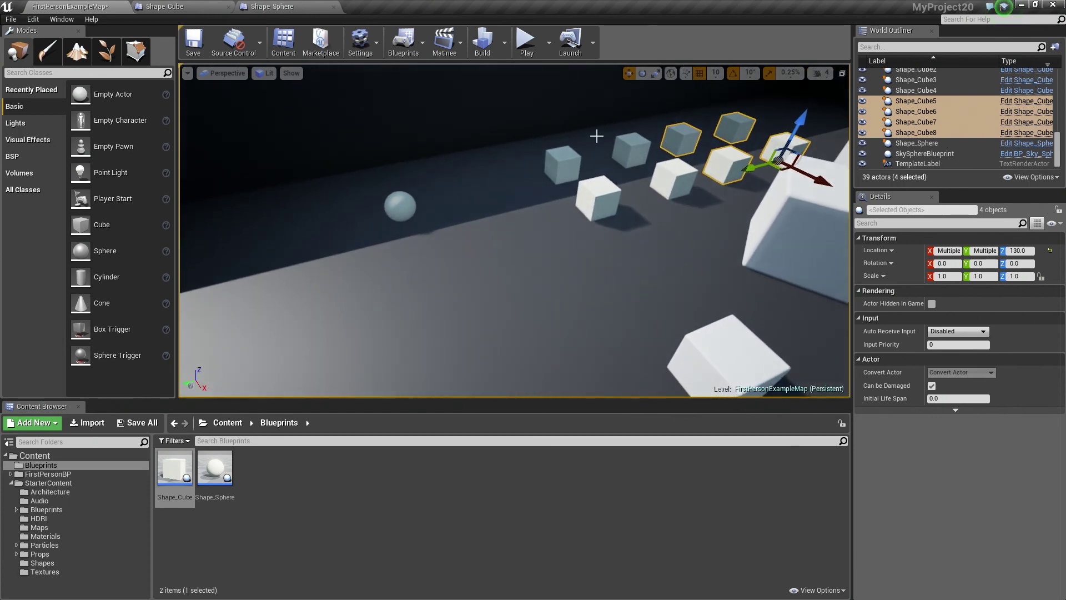
Play-test by walking into the sphere, watch the cube row rise, then stop
{"action": "left_click", "coordinate": [526, 42]}
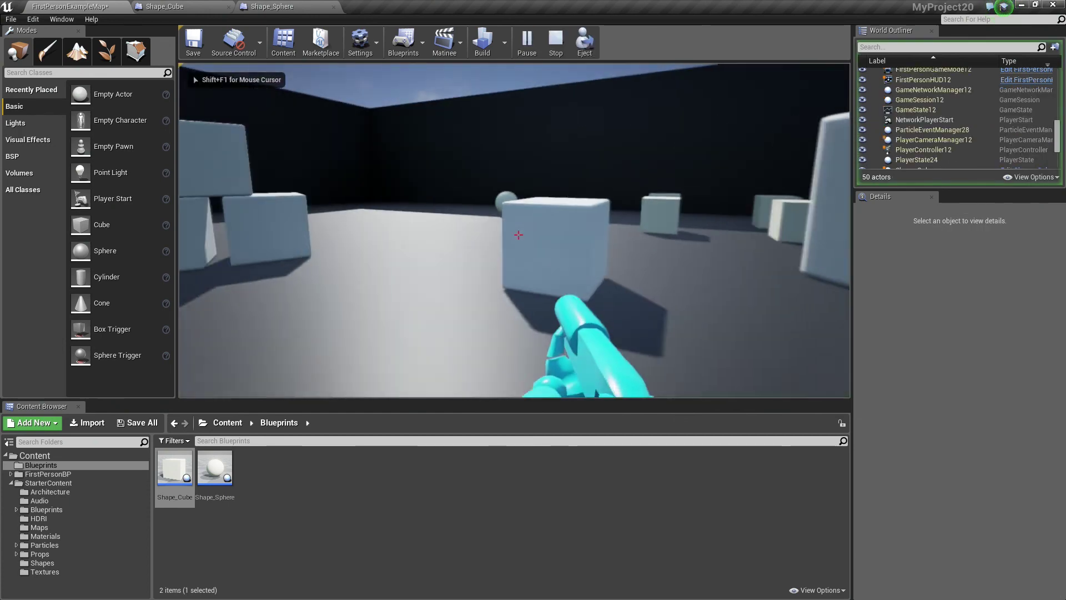
{"action": "key", "text": "w"}
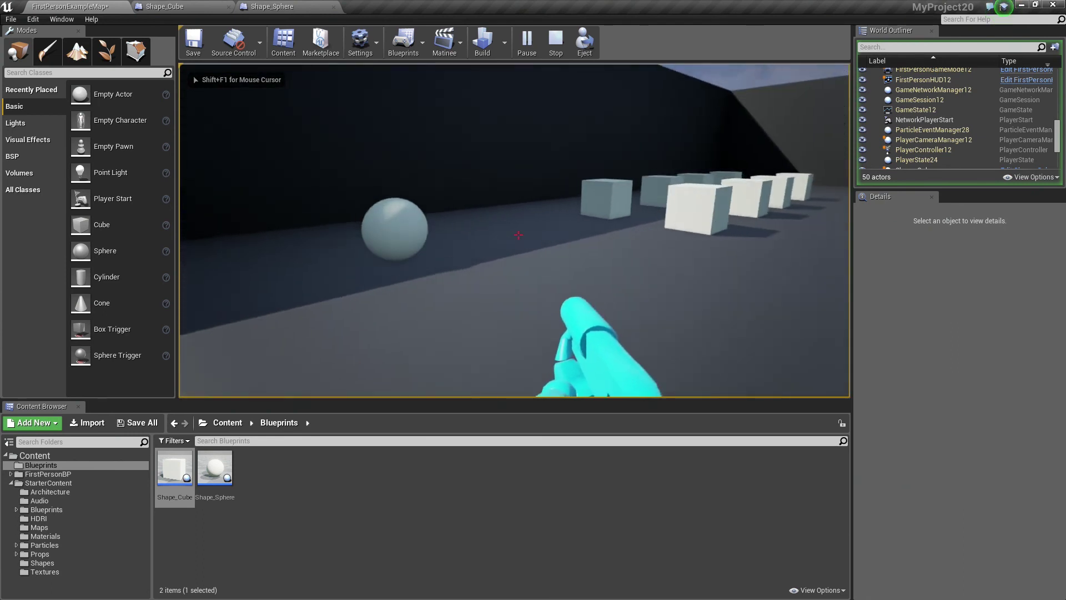
{"action": "key", "text": "w"}
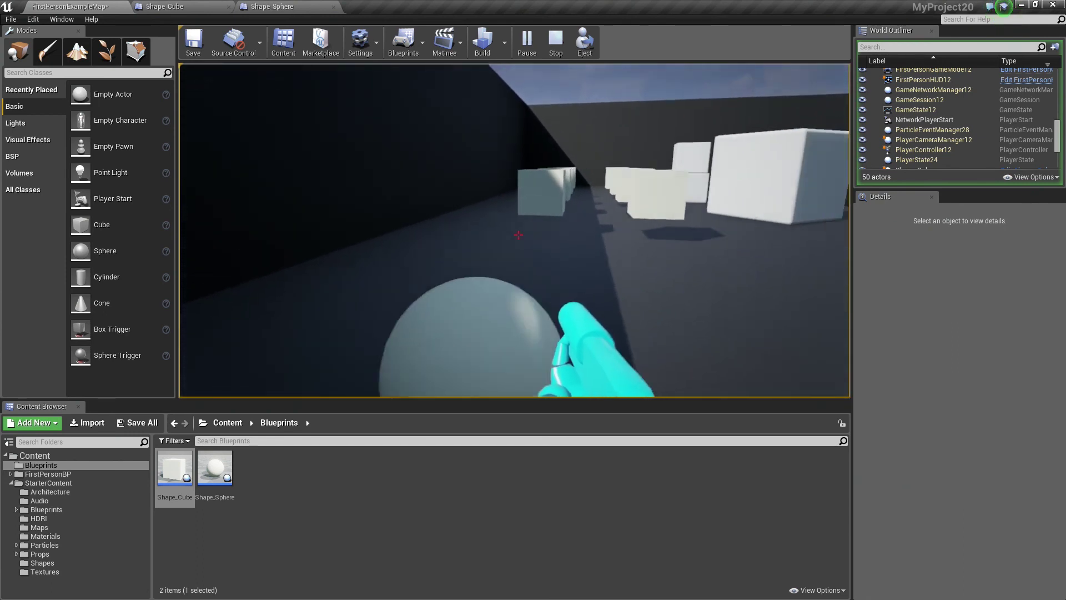
{"action": "key", "text": "s"}
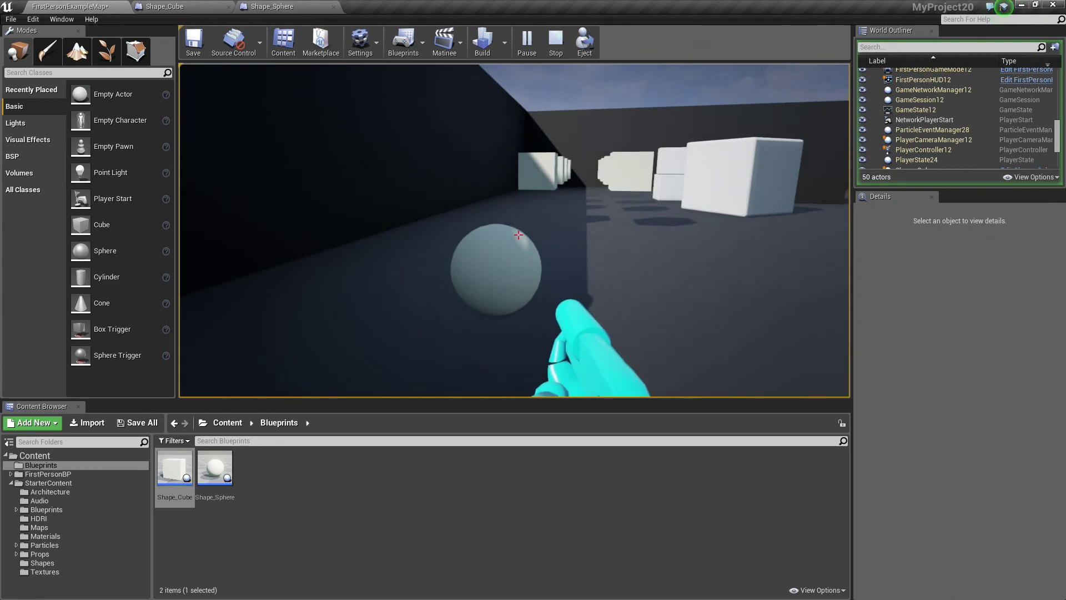
{"action": "key", "text": "w"}
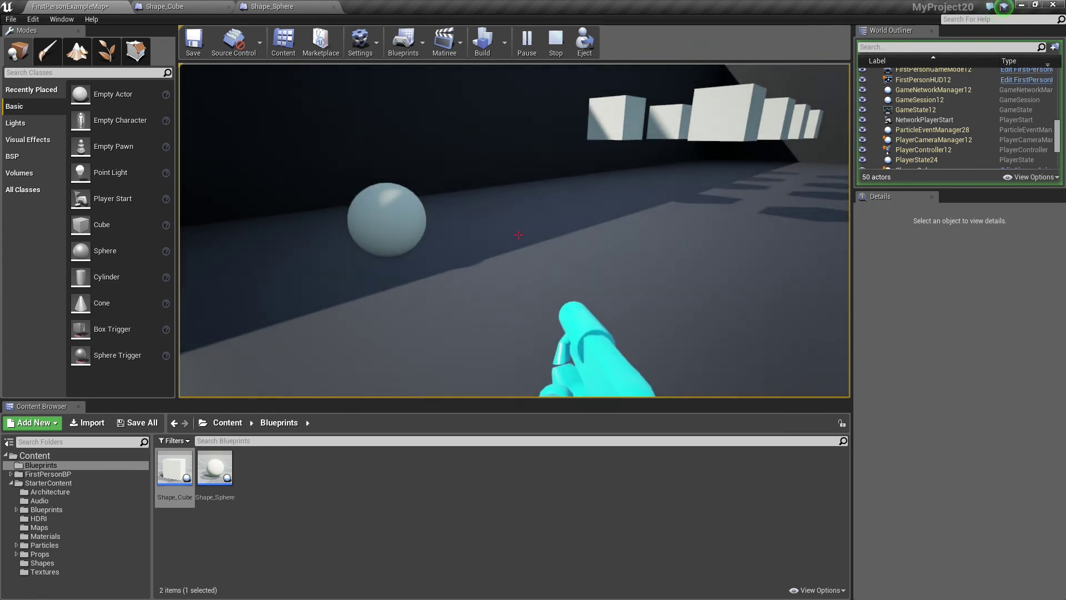
{"action": "key", "text": "Escape"}
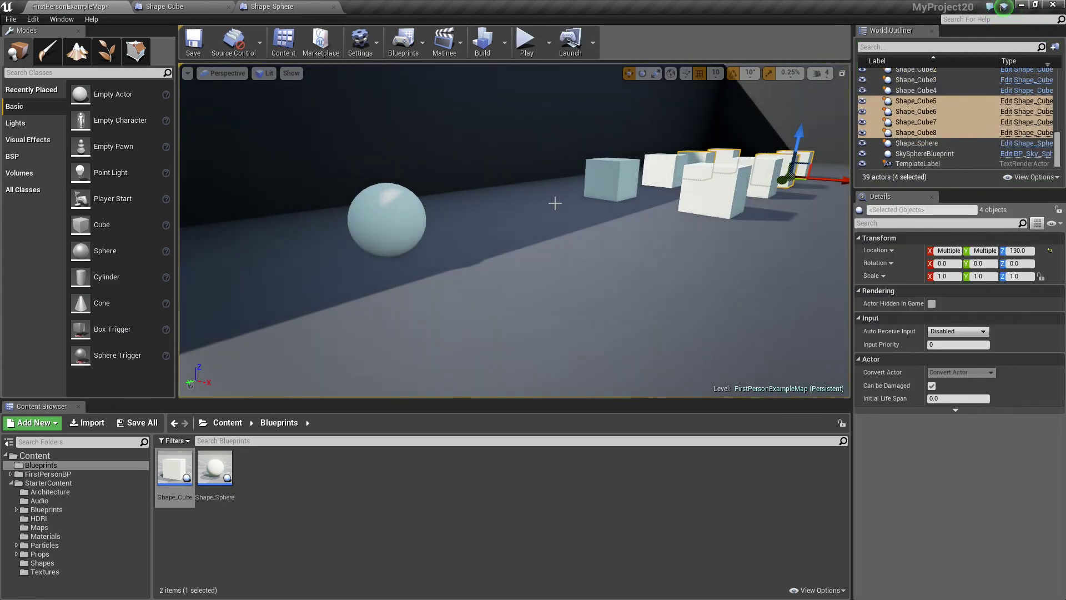